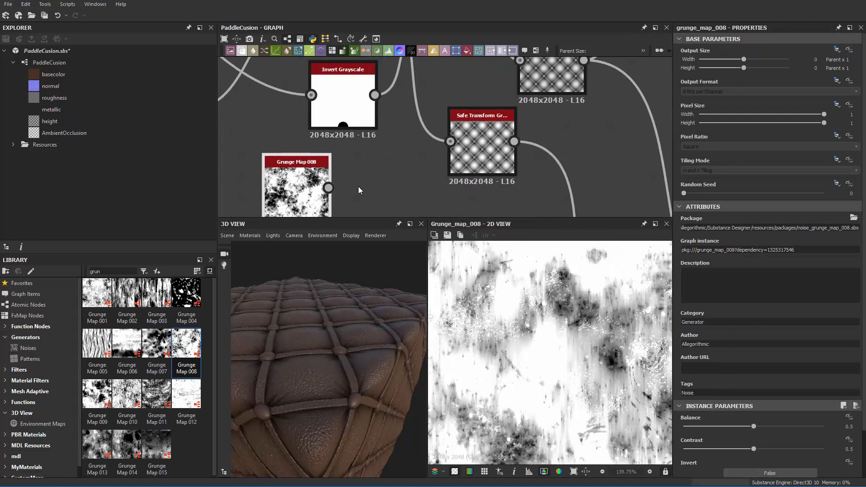
Delete the Grunge Map 008 node and add a Grunge Map 001 node to the graph in its place.
scroll(357, 187, "up", 3)
left_click_drag(273, 177, 379, 172)
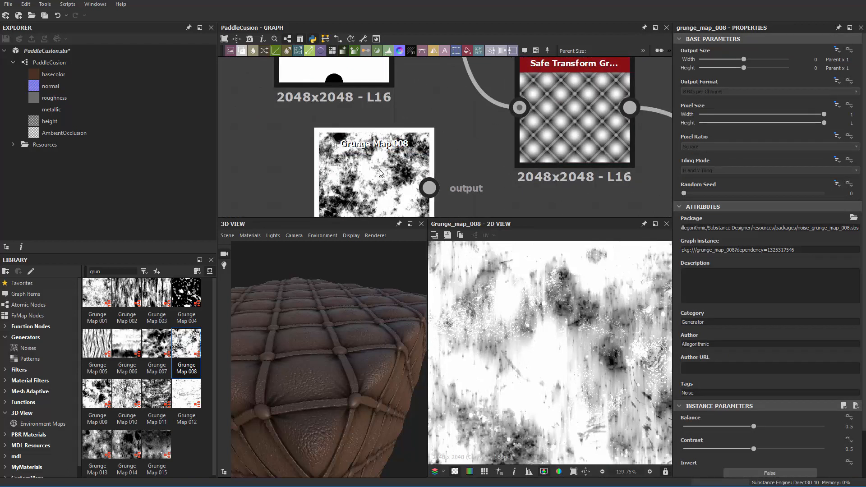
key("Delete")
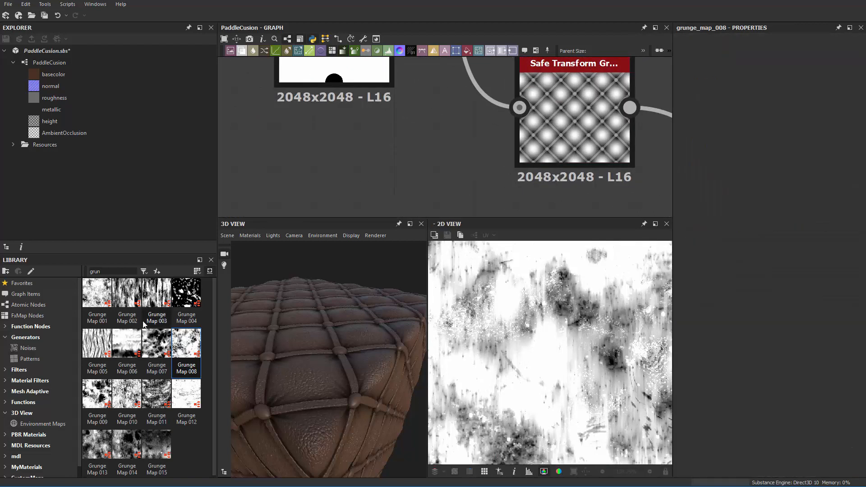
left_click_drag(100, 301, 383, 158)
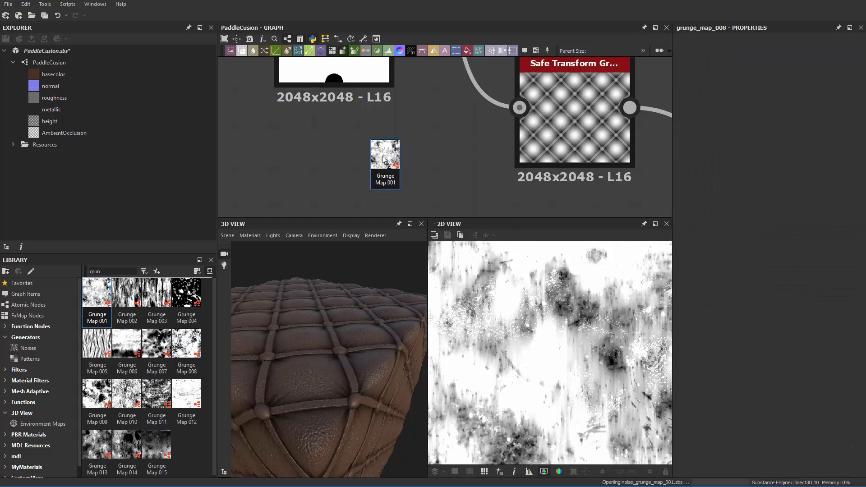
scroll(444, 166, "up", 1)
scroll(443, 166, "down", 5)
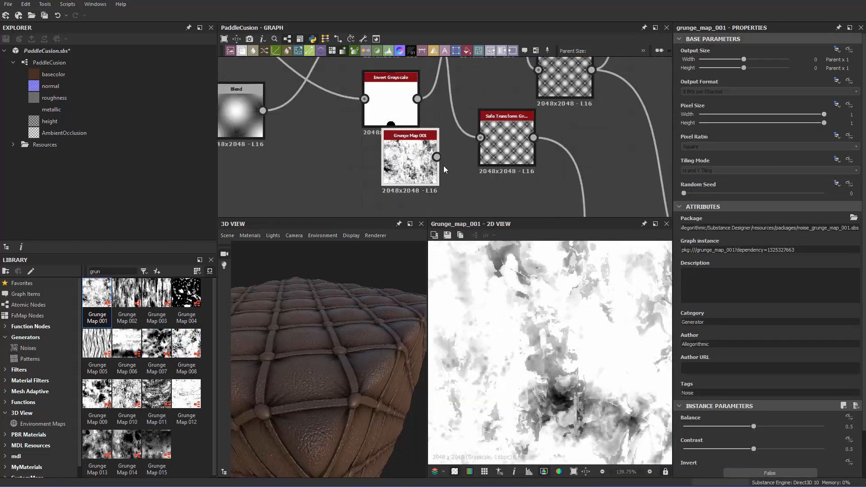
Move the Grunge Map 001 node across the graph and place it directly beneath the Uniform Color that feeds Roughness.
scroll(443, 166, "up", 2)
left_click_drag(413, 170, 441, 171)
scroll(469, 176, "down", 3)
middle_click_drag(469, 176, 345, 165)
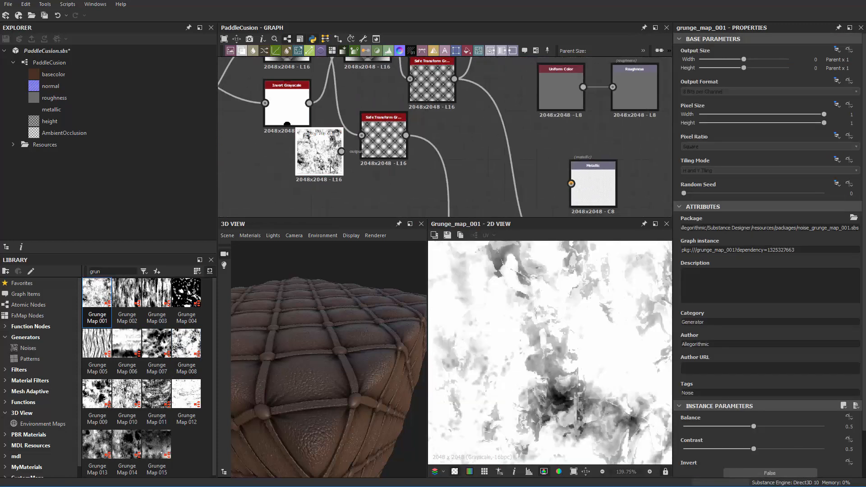
left_click_drag(324, 165, 499, 159)
middle_click_drag(499, 160, 405, 196)
left_click_drag(405, 196, 404, 155)
scroll(475, 157, "up", 1)
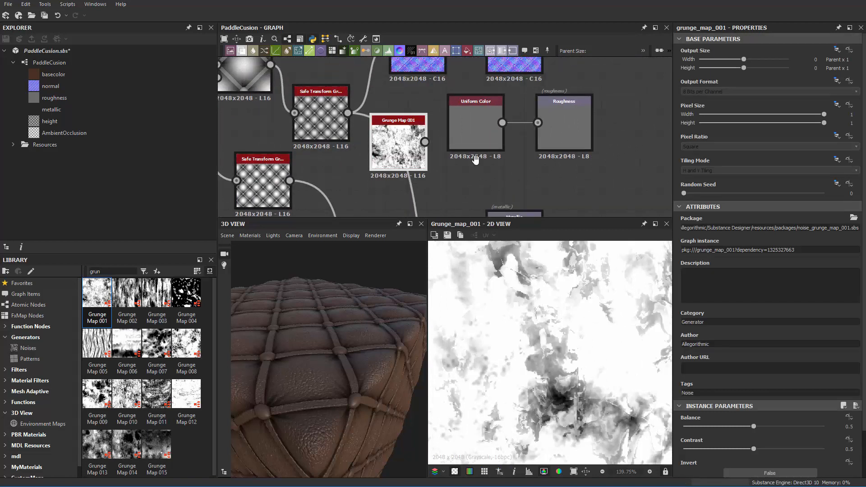
middle_click_drag(475, 157, 442, 125)
left_click_drag(374, 115, 432, 154)
left_click_drag(462, 99, 443, 98)
Move the Roughness output node well away from the Uniform Color node to make room between them.
middle_click_drag(541, 141, 510, 175)
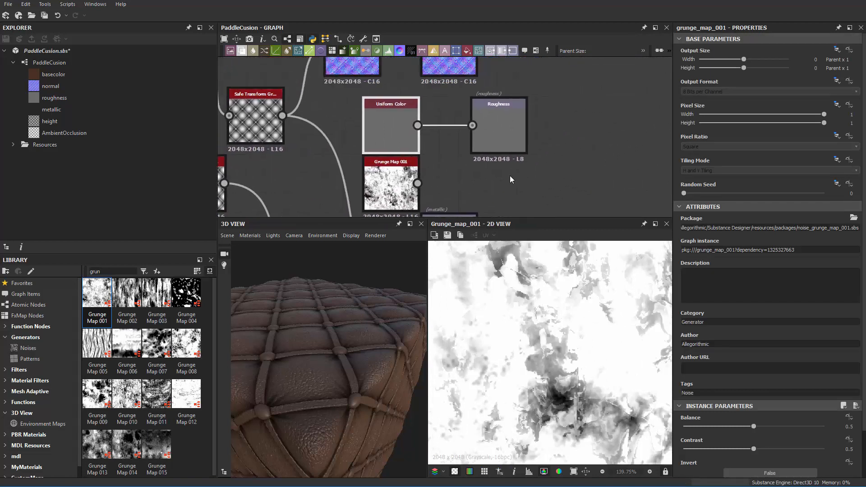
left_click_drag(512, 127, 520, 147)
scroll(426, 131, "up", 2)
left_click_drag(380, 129, 380, 118)
scroll(427, 155, "down", 2)
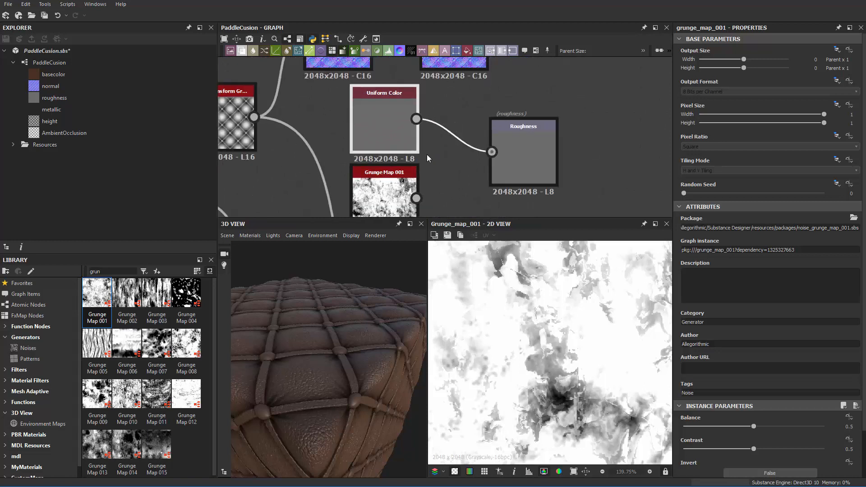
left_click_drag(510, 171, 588, 179)
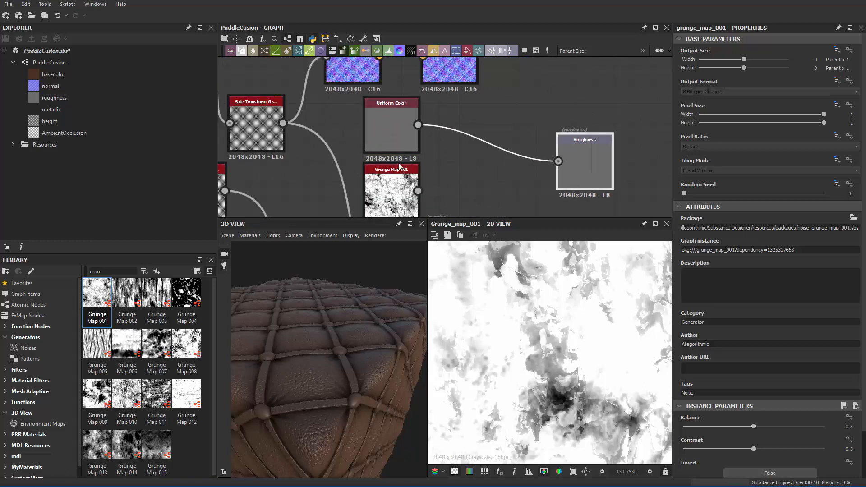
left_click(399, 131)
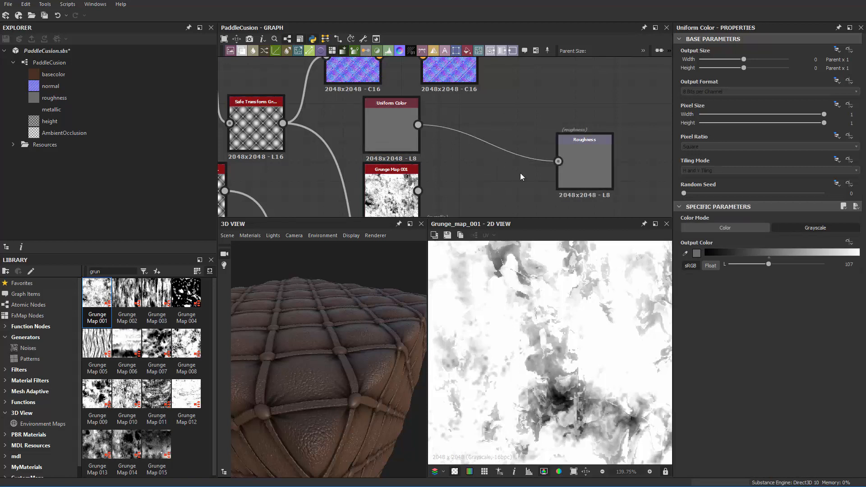
left_click_drag(582, 161, 630, 152)
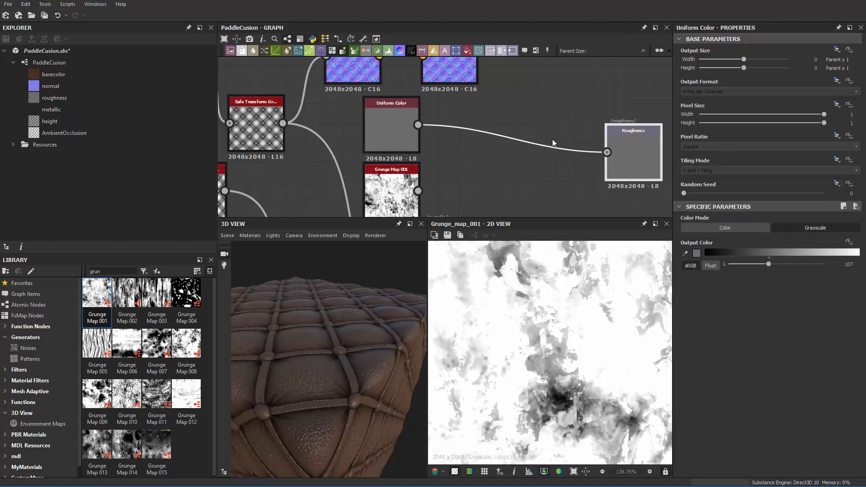
middle_click_drag(522, 169, 514, 152)
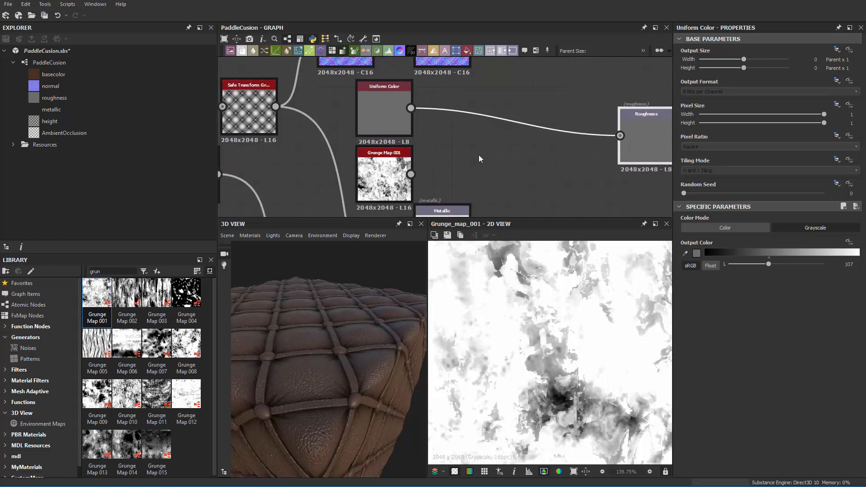
Add a Blend node between Uniform Color and Roughness and connect Uniform Color to its Foreground input.
left_click(437, 150)
key("space")
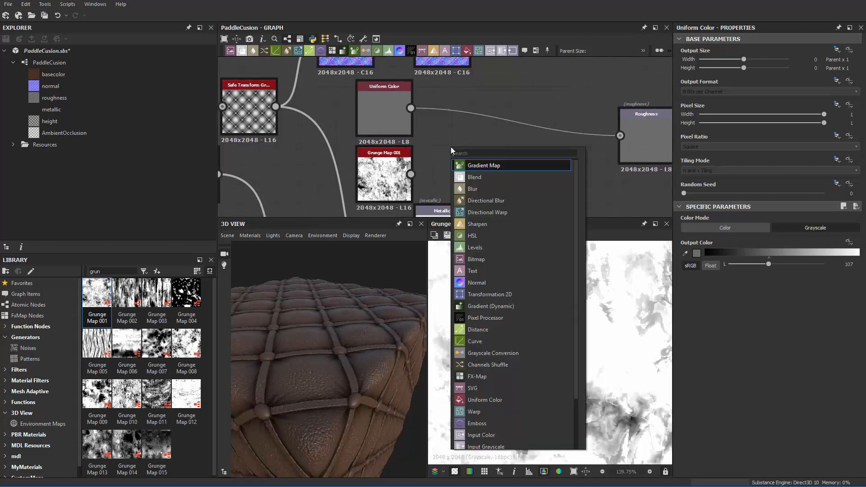
key("Down")
key("Return")
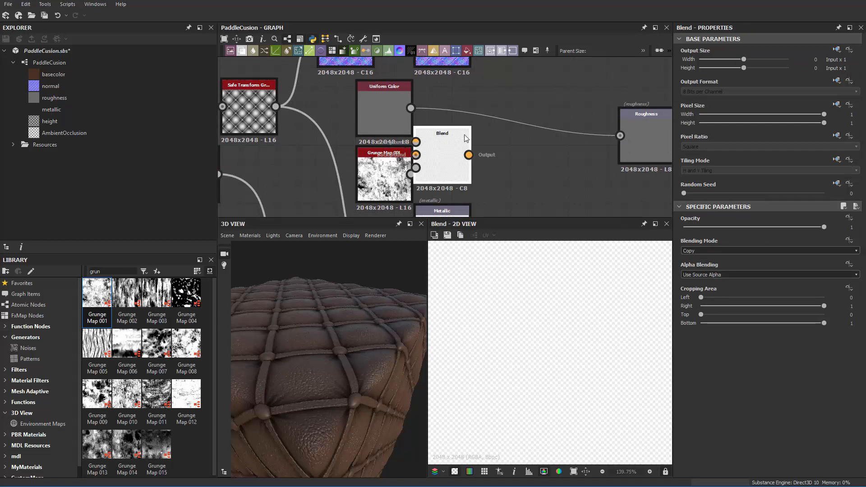
left_click_drag(522, 135, 531, 135)
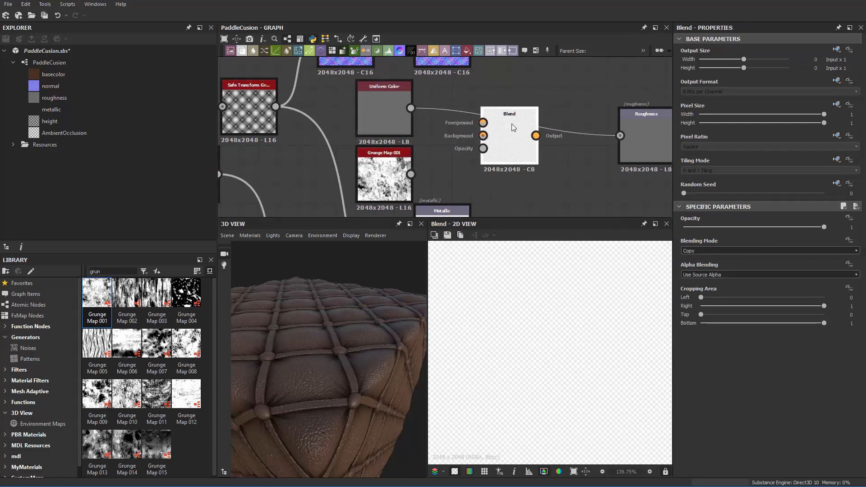
left_click_drag(411, 108, 484, 122)
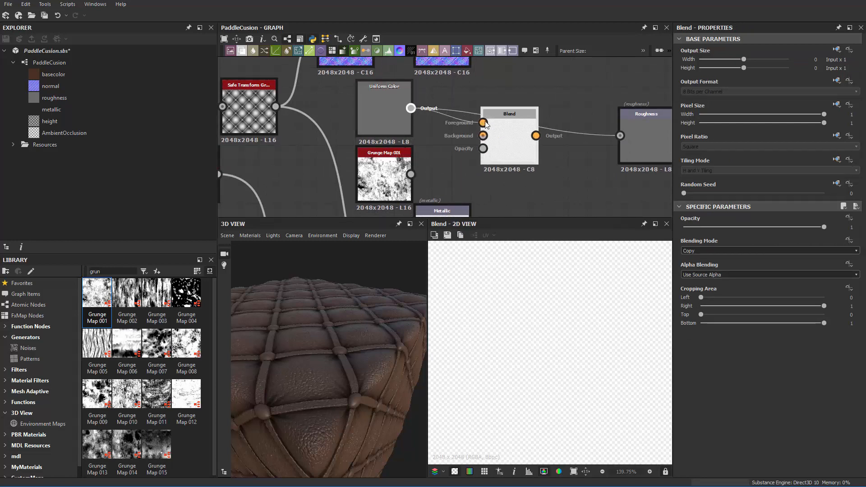
Duplicate the Uniform Color node, place the copy beneath the original and connect it to the Blend's Background input.
left_click_drag(393, 114, 402, 108)
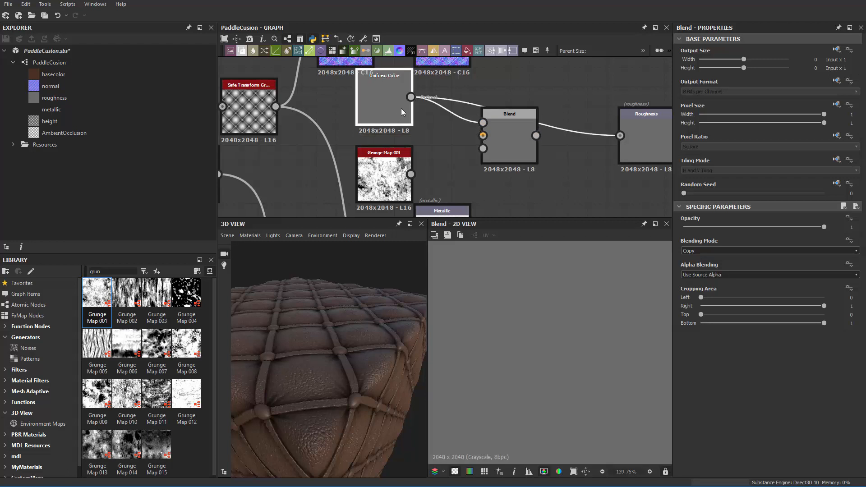
key("ctrl+d")
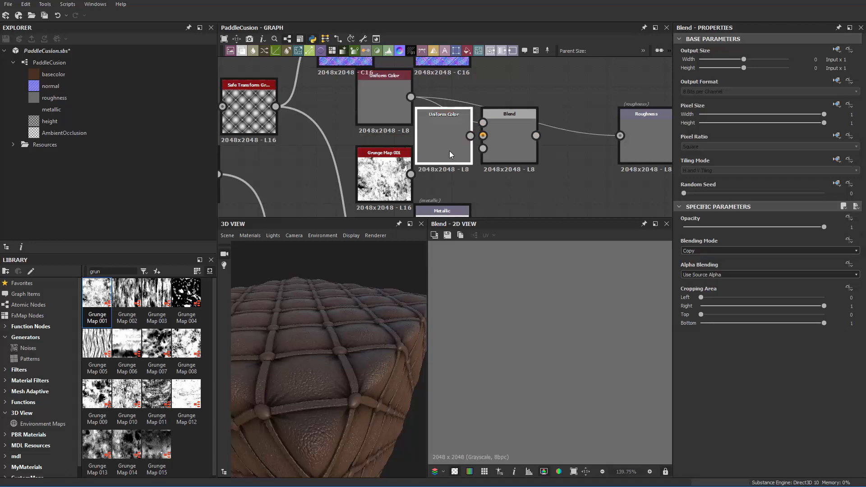
left_click_drag(460, 141, 394, 141)
Connect Grunge Map 001 to the Blend's Opacity input and the Blend's output to the Roughness node.
left_click_drag(390, 184, 393, 203)
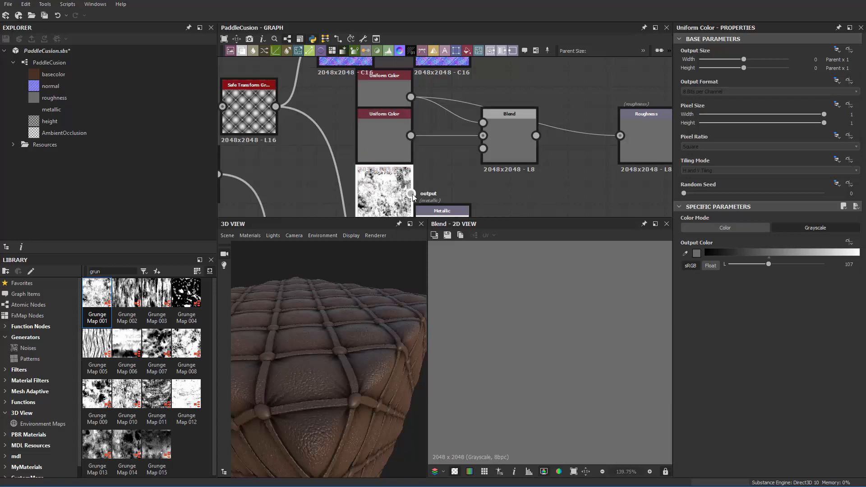
left_click_drag(536, 136, 620, 135)
scroll(495, 186, "down", 2)
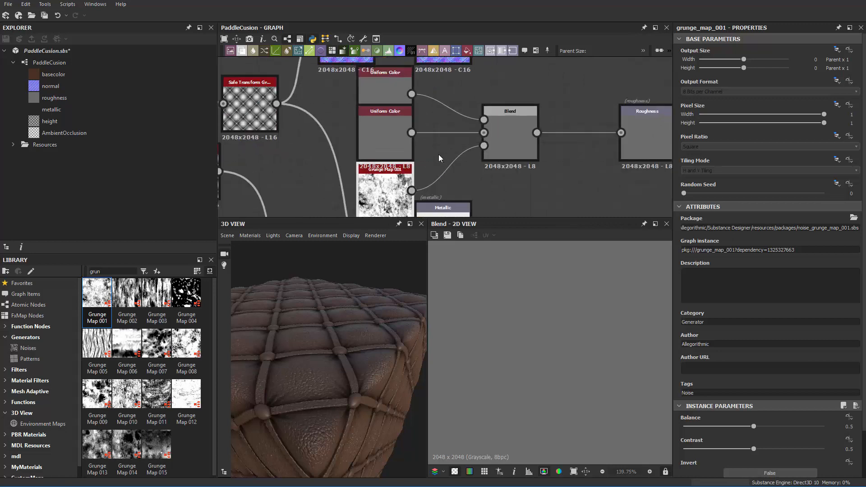
Tidy the roughness branch by moving the Metallic node clear of it and realigning the Blend and Roughness nodes.
scroll(438, 155, "up", 2)
left_click(396, 142)
scroll(459, 171, "down", 3)
middle_click_drag(460, 171, 464, 132)
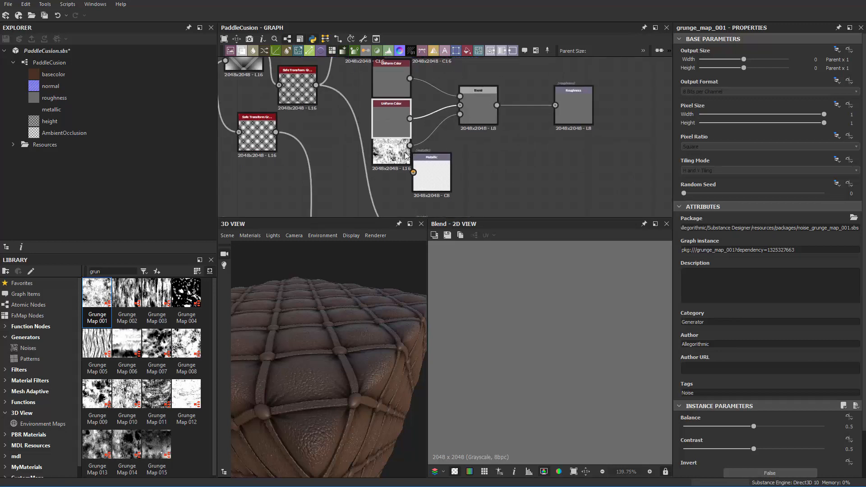
left_click_drag(447, 175, 519, 189)
left_click_drag(482, 107, 489, 120)
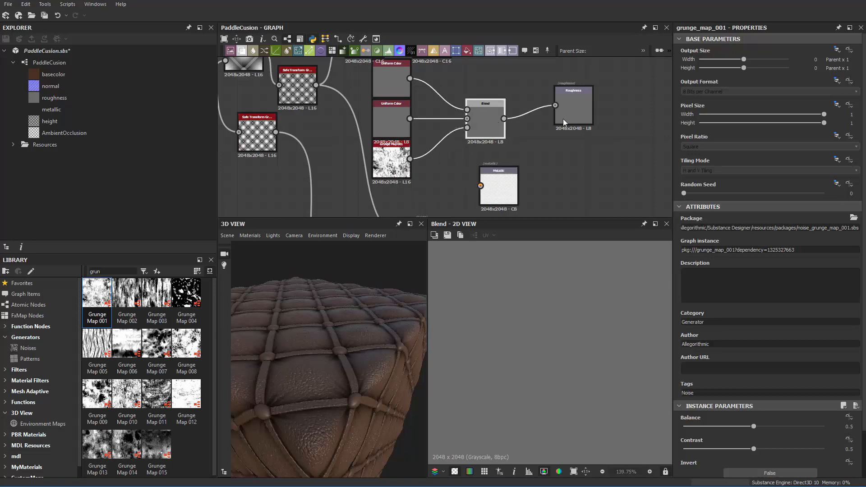
left_click_drag(582, 109, 574, 123)
Show the whole Grunge Map 001 texture in the 2D view.
scroll(394, 162, "up", 4)
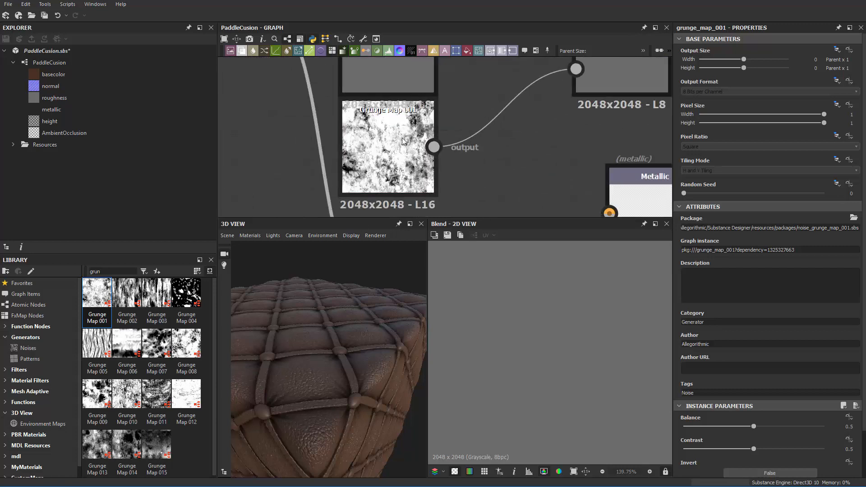
double_click(388, 153)
scroll(548, 356, "down", 6)
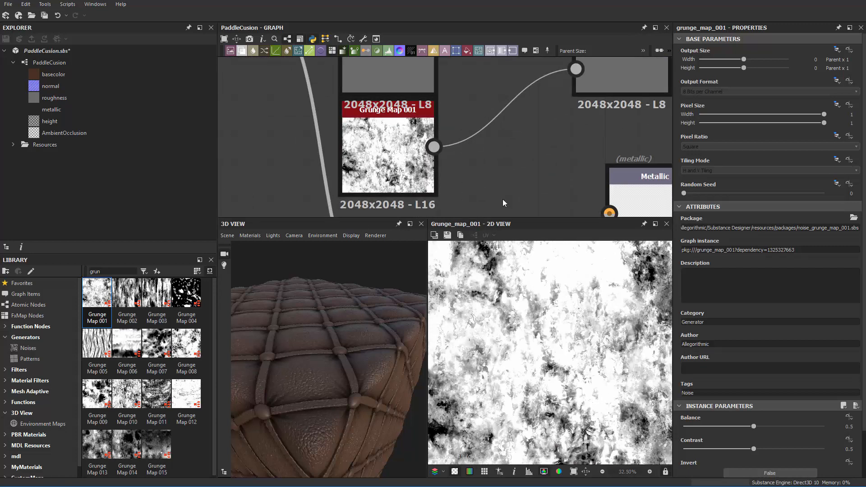
Try an output color of 254 on the Uniform Color feeding the Blend's Foreground, check the cushion and settle on 197.
scroll(503, 199, "down", 5)
scroll(446, 142, "up", 2)
double_click(405, 105)
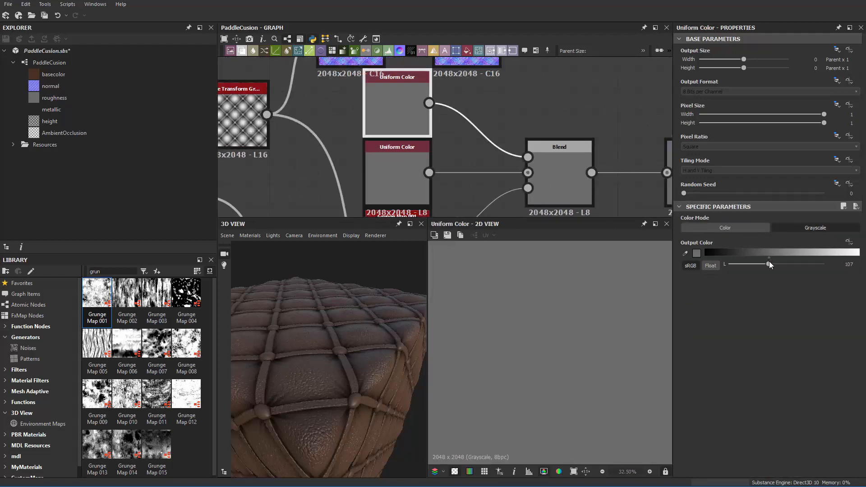
left_click_drag(769, 261, 824, 255)
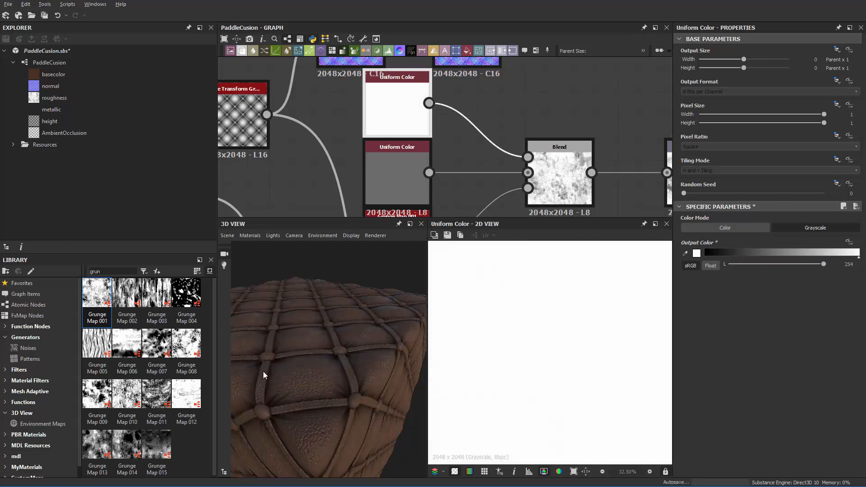
left_click_drag(264, 372, 323, 344)
scroll(323, 343, "up", 4)
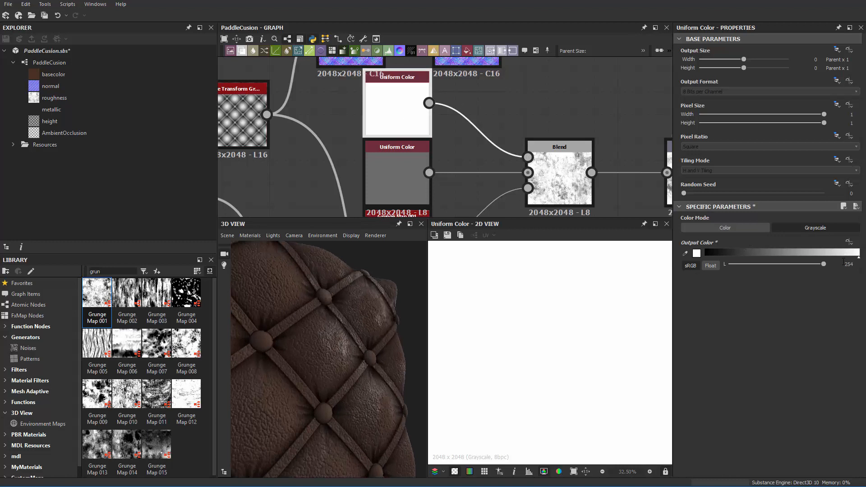
left_click_drag(825, 267, 802, 261)
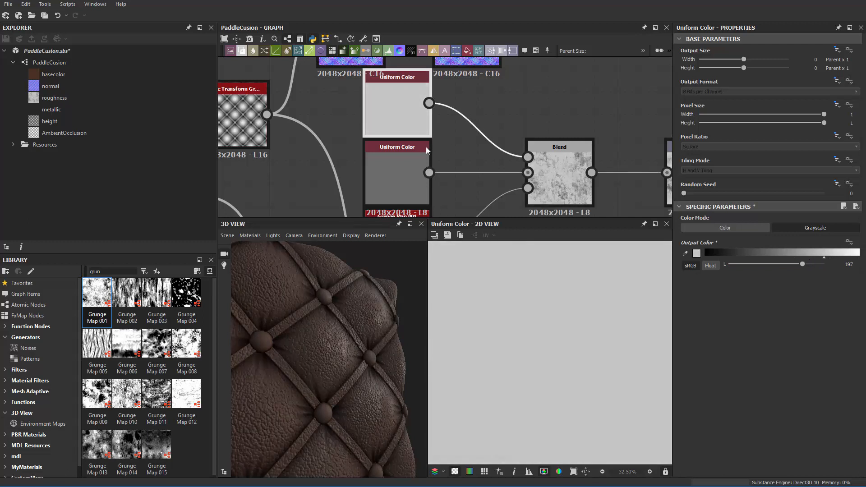
Try an output color of 115 on the Uniform Color feeding the Blend's Background, check the cushion and settle on 87.
left_click(397, 174)
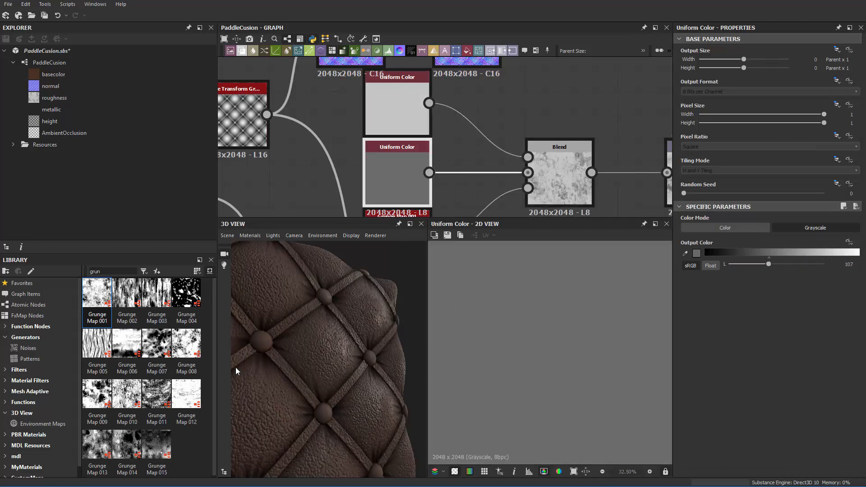
left_click_drag(235, 368, 361, 407)
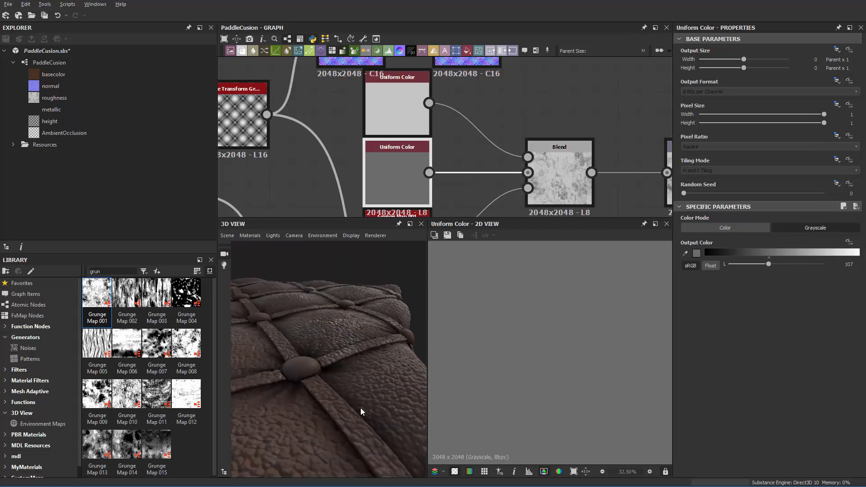
mouse_move(768, 265)
left_mouse_down()
mouse_move(796, 267)
mouse_move(745, 280)
mouse_move(772, 275)
left_mouse_up()
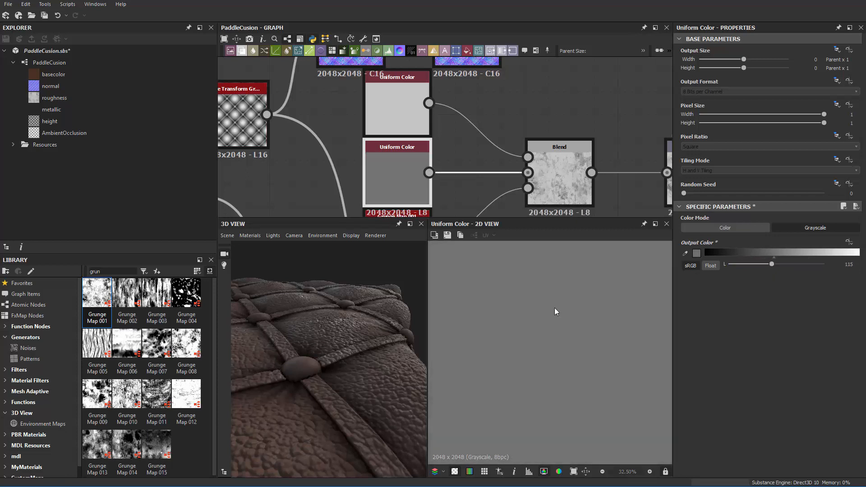
left_click_drag(334, 338, 329, 287)
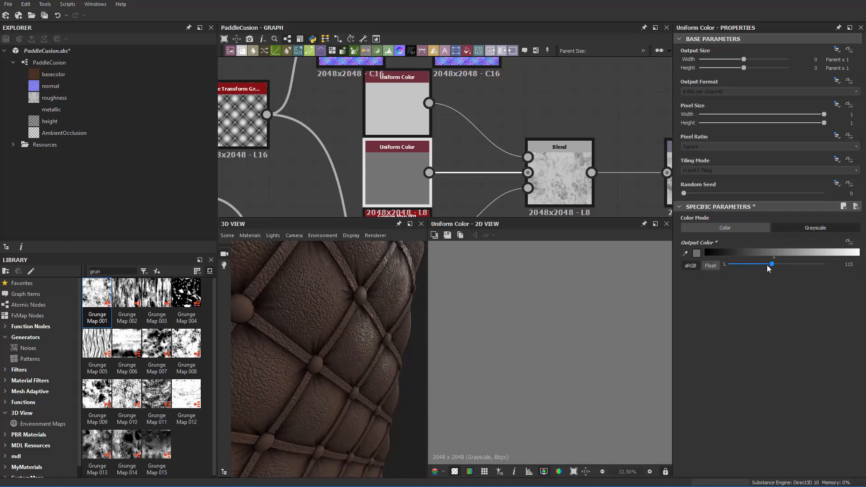
mouse_move(768, 266)
left_mouse_down()
mouse_move(783, 265)
mouse_move(753, 271)
mouse_move(762, 270)
left_mouse_up()
left_click_drag(314, 302, 337, 353)
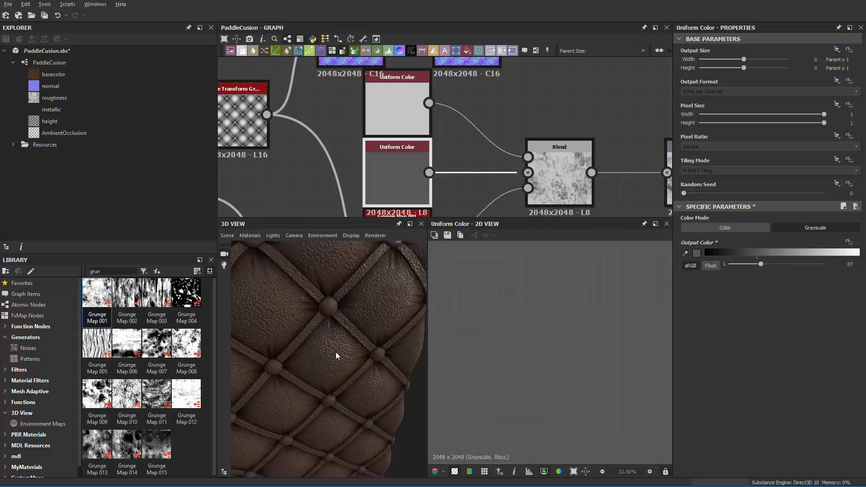
right_click_drag(336, 354, 296, 483)
left_click_drag(349, 399, 290, 396)
Move Grunge Map 001 clear of the Uniform Color above it and open its parameters and 2D preview.
scroll(482, 111, "down", 3)
scroll(446, 158, "up", 3)
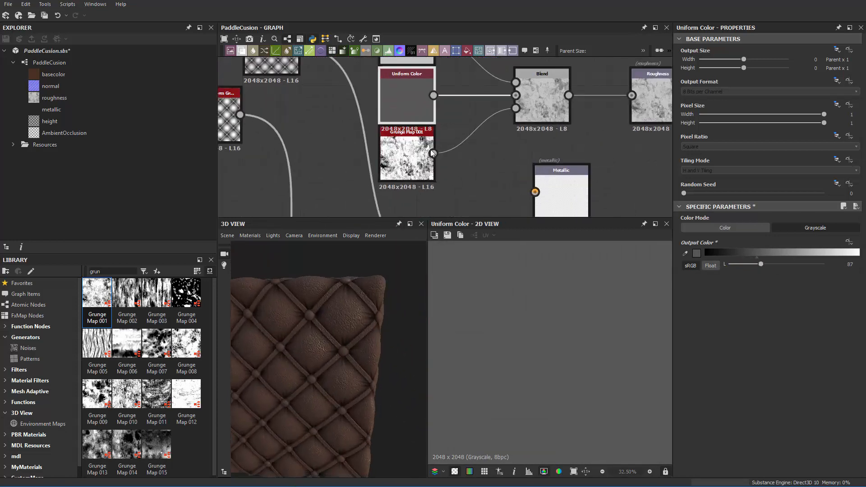
left_click(404, 176)
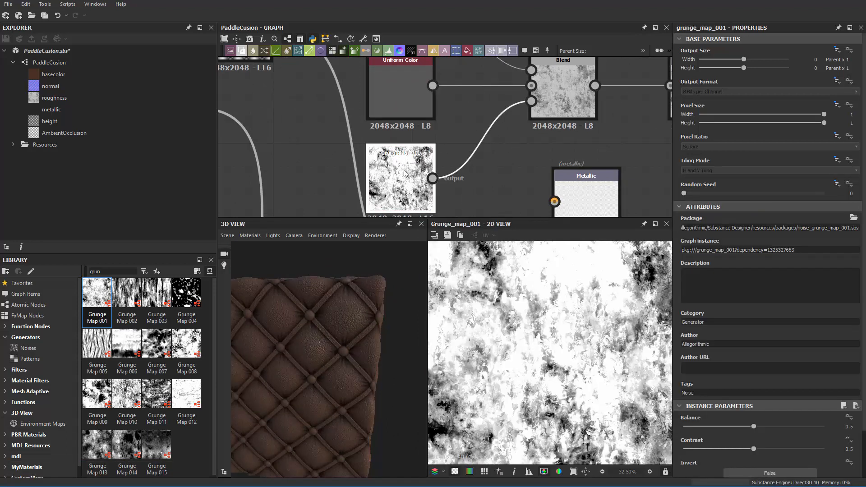
Place Grunge Map 001 just below the Uniform Color, set its Balance to 0.37 and check the cushion up close.
left_click_drag(403, 176, 404, 166)
left_click_drag(754, 426, 735, 431)
mouse_move(284, 338)
left_mouse_down()
mouse_move(328, 366)
mouse_move(271, 361)
mouse_move(291, 368)
mouse_move(259, 396)
mouse_move(286, 367)
mouse_move(314, 356)
mouse_move(340, 367)
mouse_move(319, 364)
mouse_move(326, 381)
mouse_move(320, 378)
mouse_move(372, 354)
mouse_move(186, 355)
left_mouse_up()
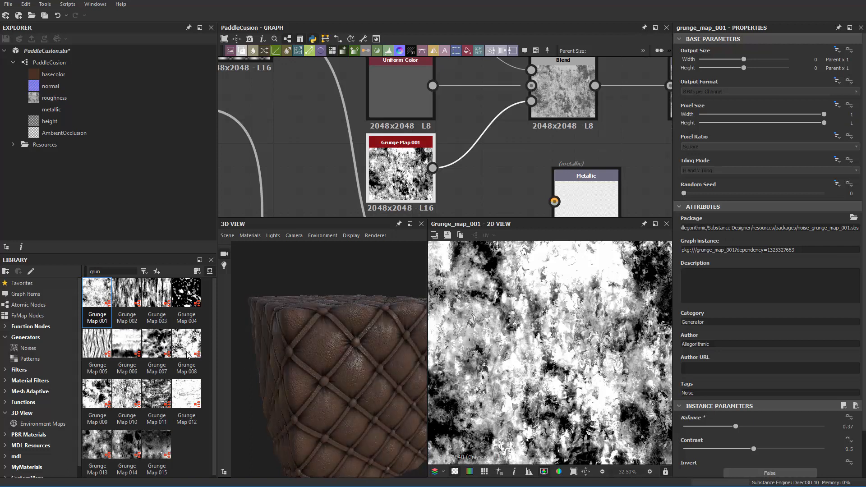
scroll(343, 351, "up", 5)
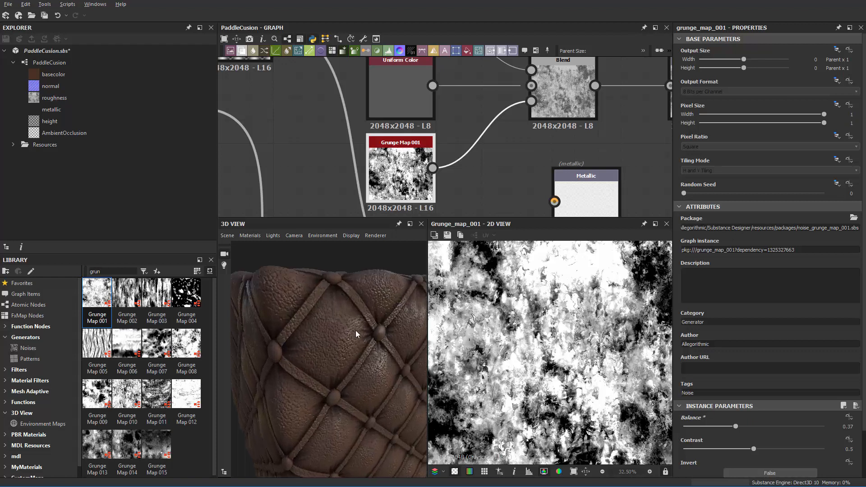
mouse_move(355, 330)
left_mouse_down()
mouse_move(328, 294)
mouse_move(299, 310)
mouse_move(363, 339)
mouse_move(373, 326)
mouse_move(354, 324)
left_mouse_up()
scroll(400, 155, "up", 3)
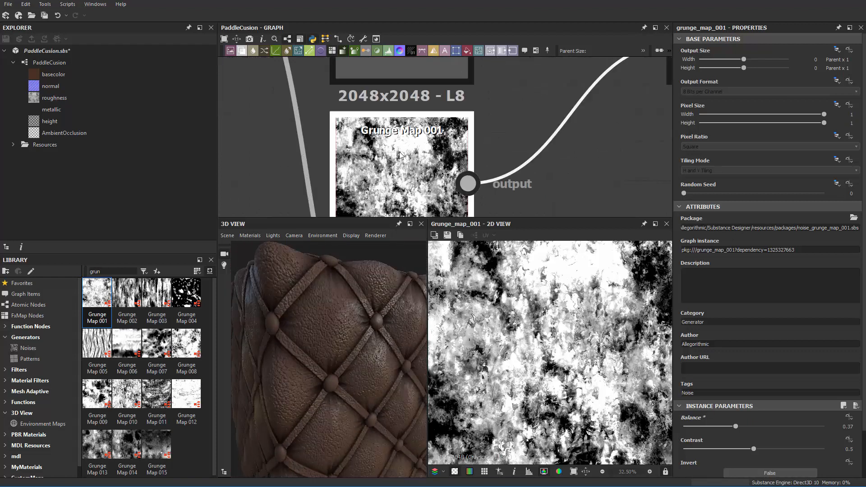
scroll(400, 155, "up", 1)
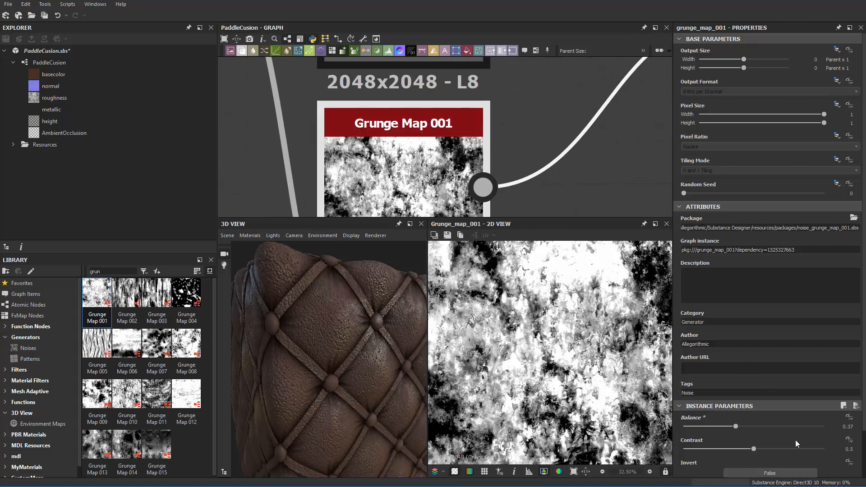
Set Grunge Map 001's Contrast to 0 and inspect the texture up close in the 2D view.
left_click_drag(750, 453, 683, 450)
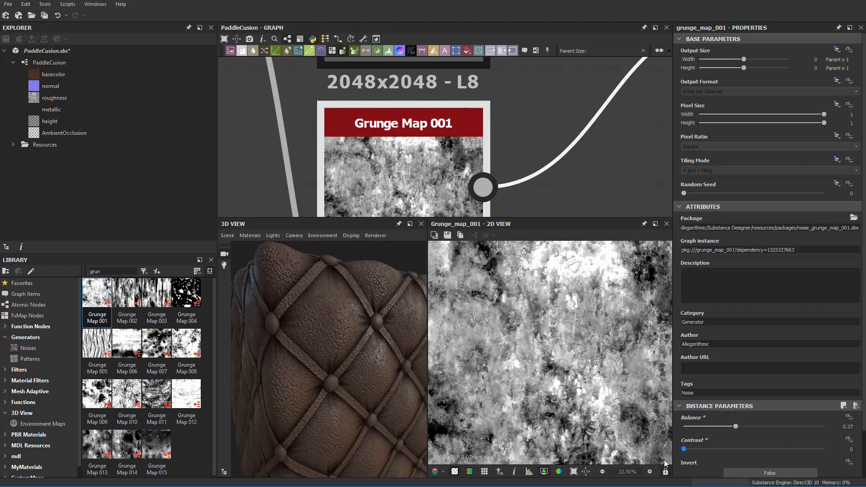
scroll(539, 354, "up", 3)
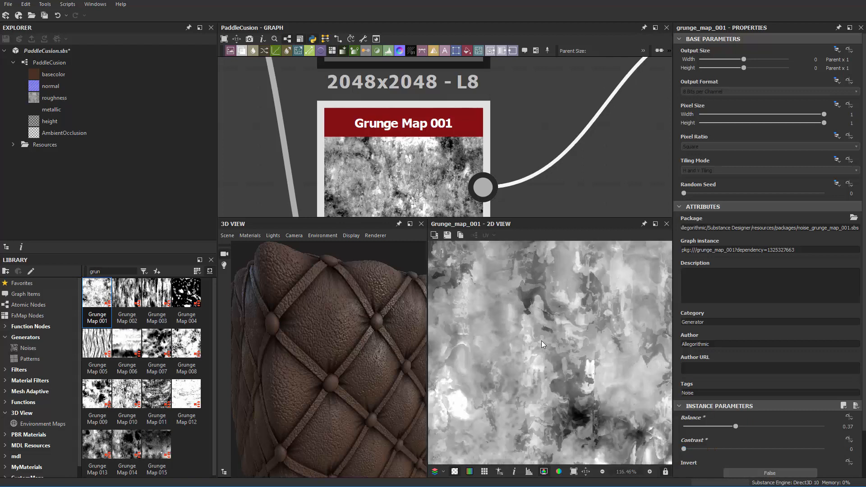
scroll(541, 340, "up", 4)
Examine the cushion's leather reflections from several angles and distances to judge the grunge-driven roughness.
left_click_drag(420, 367, 368, 394)
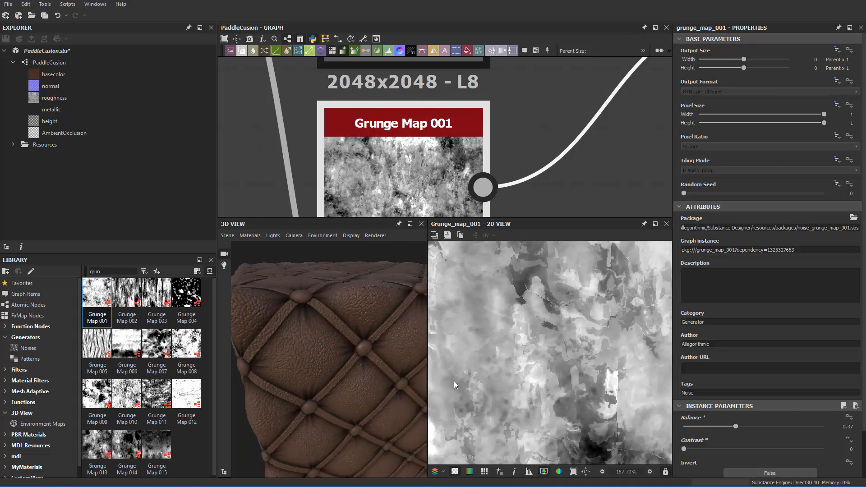
scroll(515, 129, "down", 8)
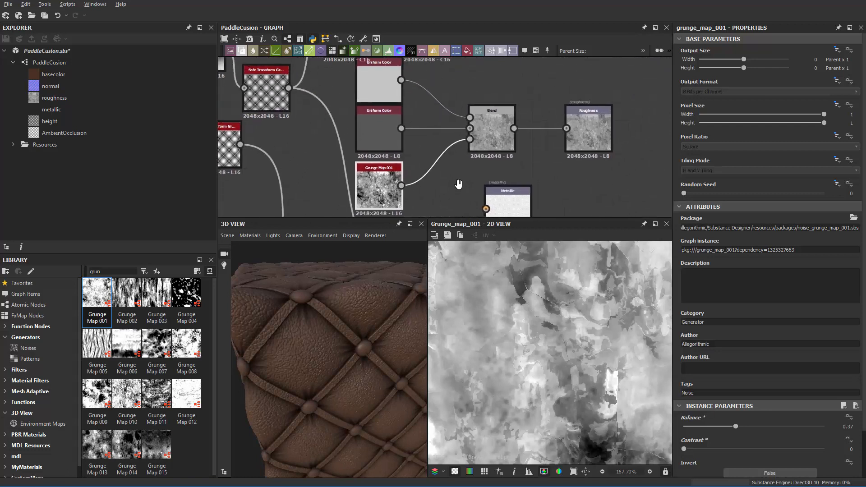
scroll(353, 352, "up", 5)
left_click_drag(353, 352, 320, 290)
scroll(350, 340, "down", 8)
left_click_drag(415, 300, 340, 302)
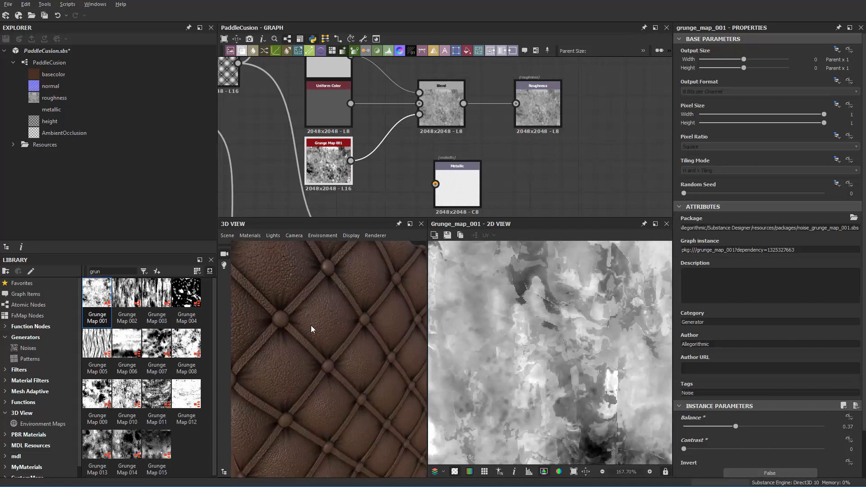
left_click_drag(310, 326, 320, 337)
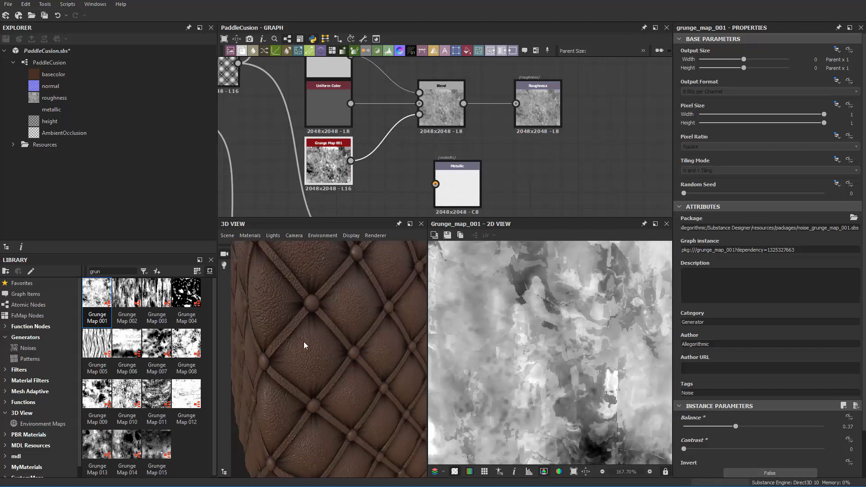
left_click_drag(304, 342, 338, 338)
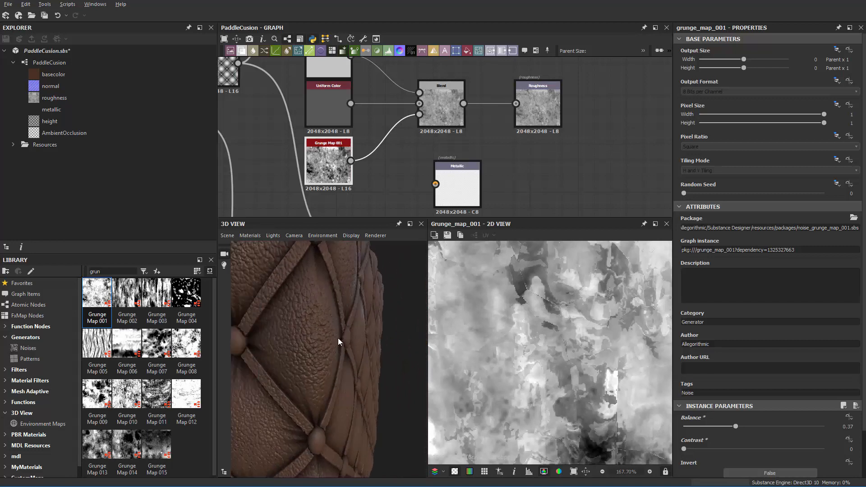
left_click_drag(285, 343, 315, 316)
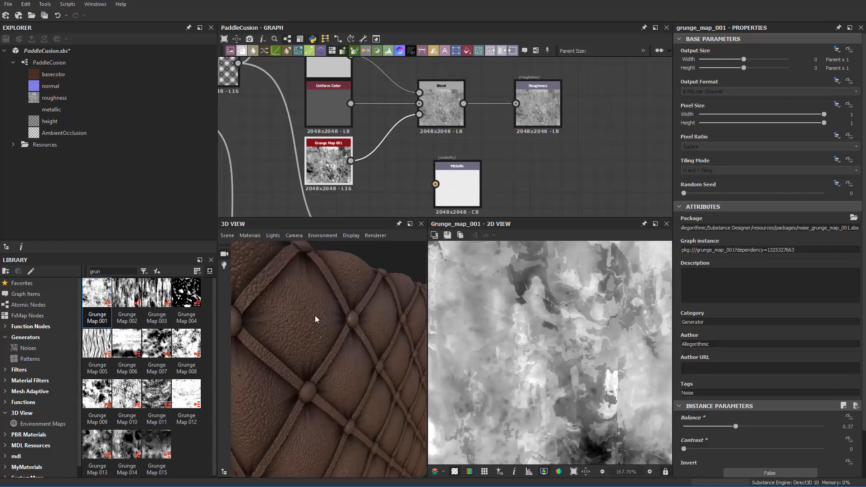
left_click_drag(384, 312, 378, 339)
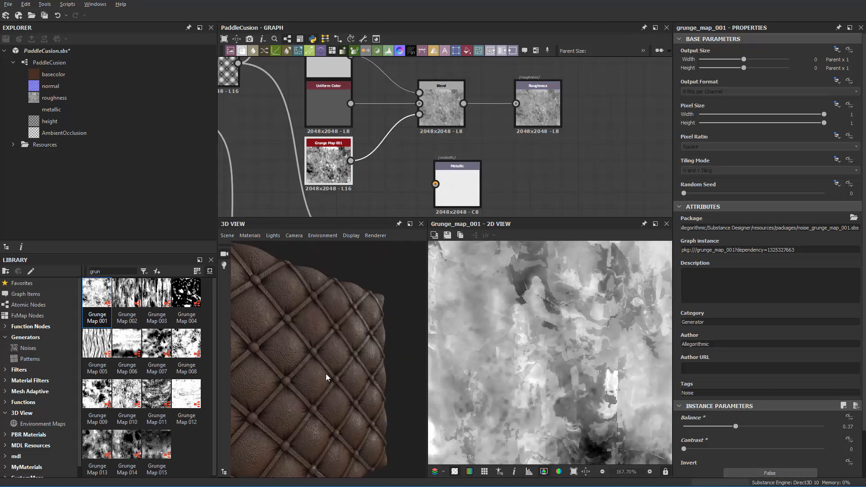
scroll(390, 189, "down", 5)
scroll(388, 189, "up", 4)
scroll(387, 188, "down", 4)
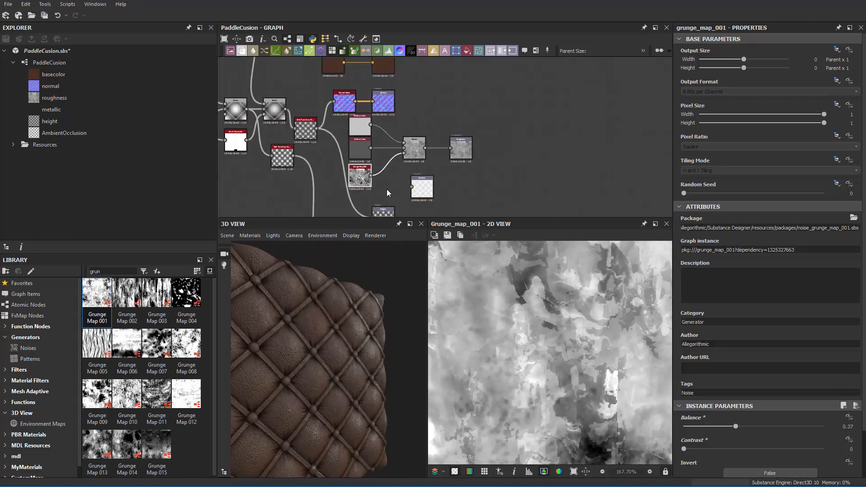
Preview the Safe Transform Grayscale that feeds the normal branch in the 2D view.
scroll(393, 189, "up", 2)
left_click_drag(437, 173, 493, 173)
scroll(351, 150, "up", 2)
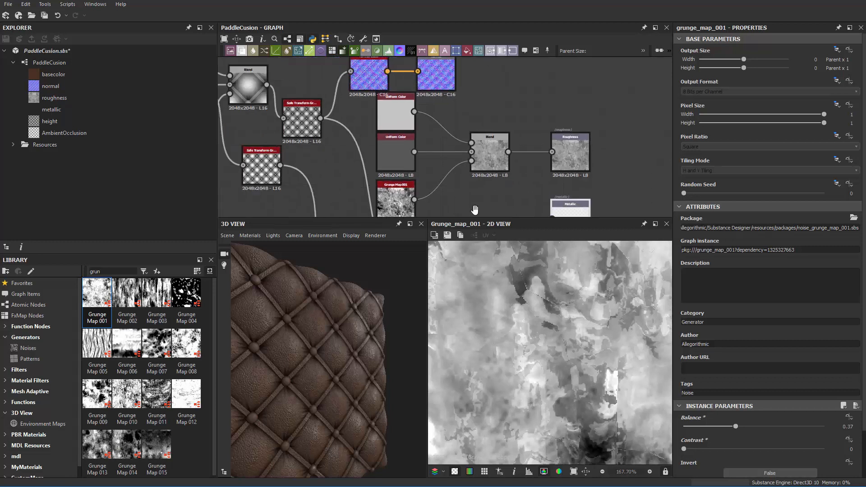
middle_click_drag(351, 150, 364, 142)
scroll(364, 141, "up", 2)
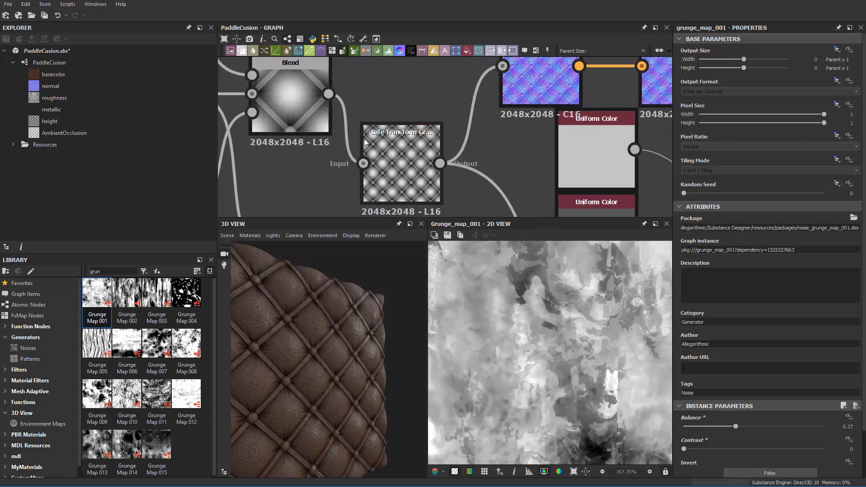
double_click(442, 139)
middle_click_drag(433, 145, 437, 141)
scroll(428, 147, "down", 2)
middle_click_drag(349, 175, 465, 206)
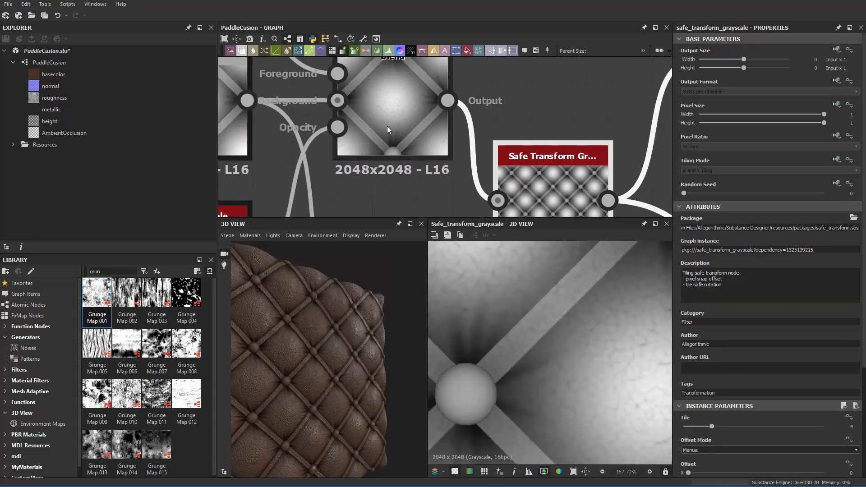
Preview the other Safe Transform Grayscale, the tiled padding without leather detail, zoomed out in the 2D view.
scroll(387, 126, "down", 3)
middle_click_drag(401, 147, 508, 159)
scroll(431, 147, "up", 2)
left_click(372, 112)
middle_click_drag(425, 133, 383, 18)
middle_click_drag(560, 213, 476, 140)
double_click(448, 158)
scroll(531, 380, "down", 1)
scroll(531, 382, "down", 4)
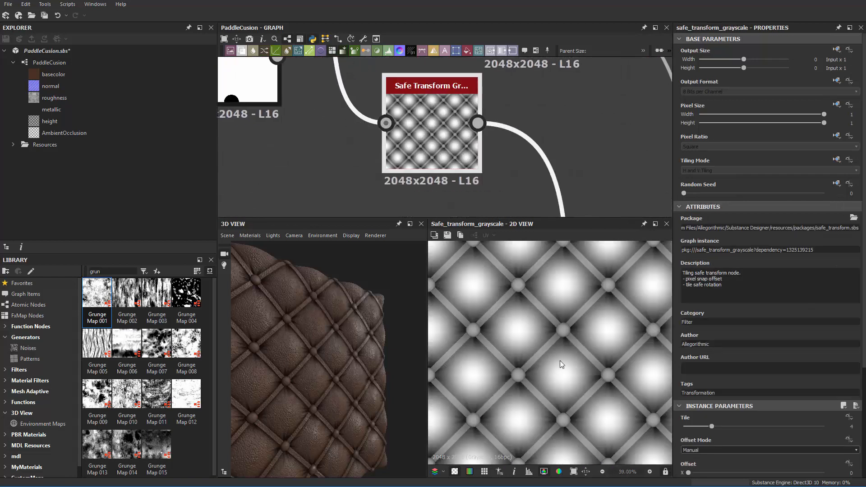
scroll(576, 151, "down", 2)
middle_click_drag(576, 151, 547, 140)
scroll(415, 160, "up", 1)
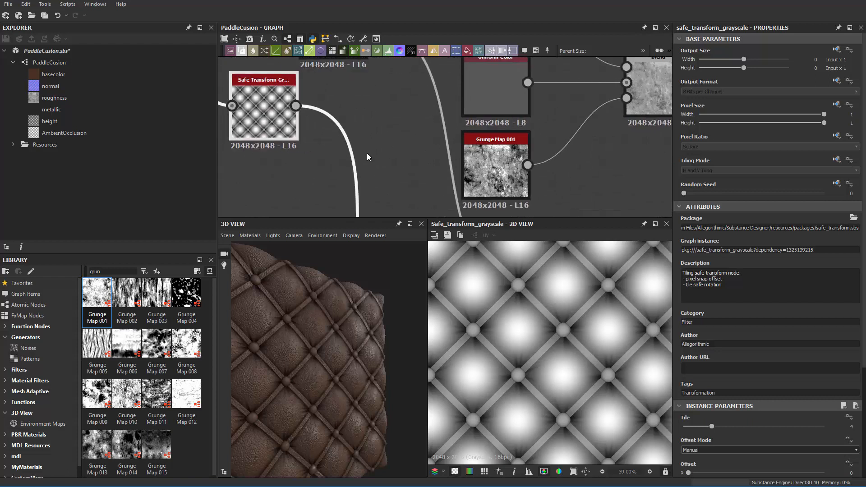
Add a new Blend node beside Grunge Map 001, near the roughness Blend.
middle_click_drag(385, 159, 346, 112)
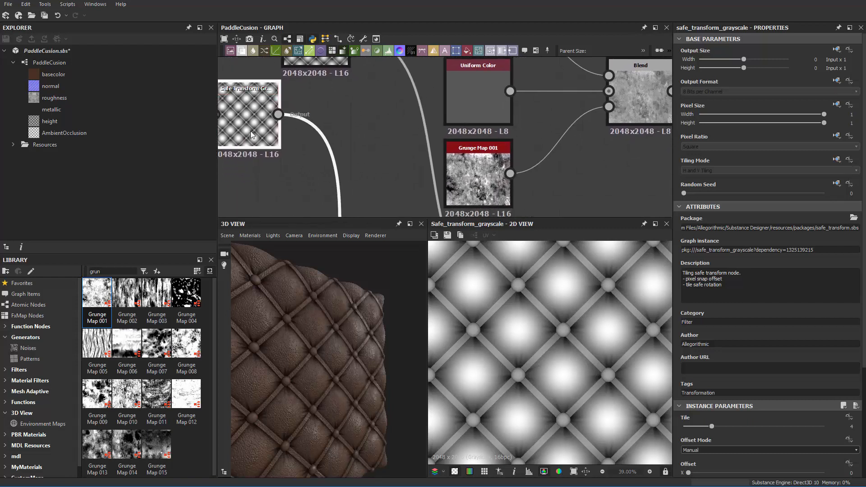
left_click_drag(497, 184, 481, 188)
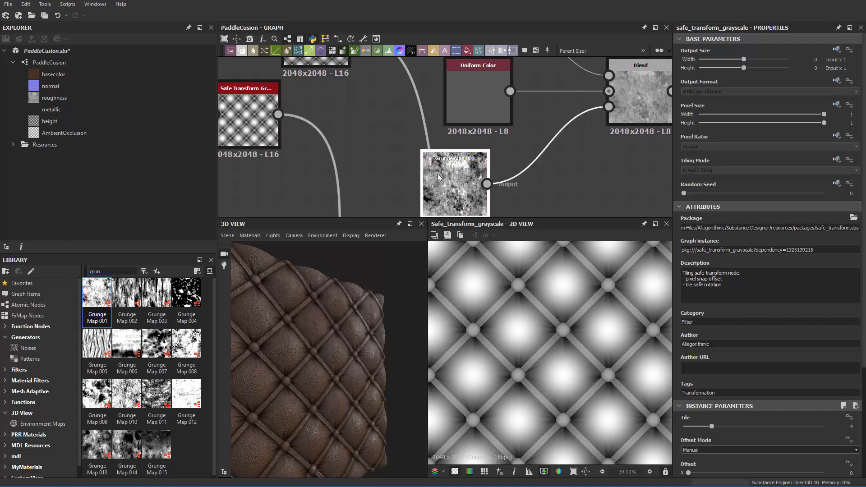
left_click_drag(450, 172, 473, 172)
middle_click_drag(596, 195, 586, 178)
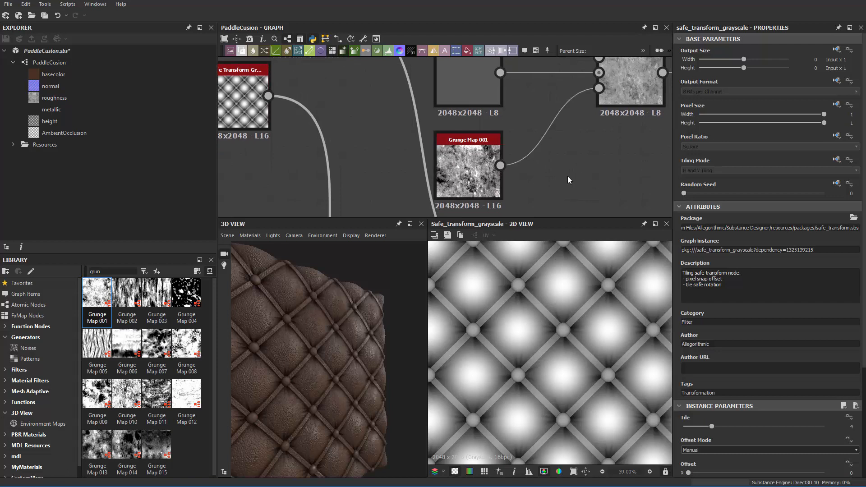
key("space")
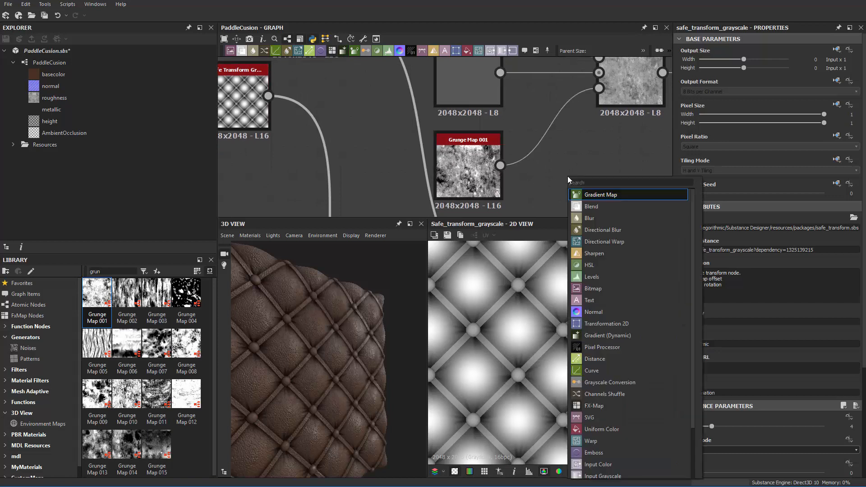
key("Down")
key("Return")
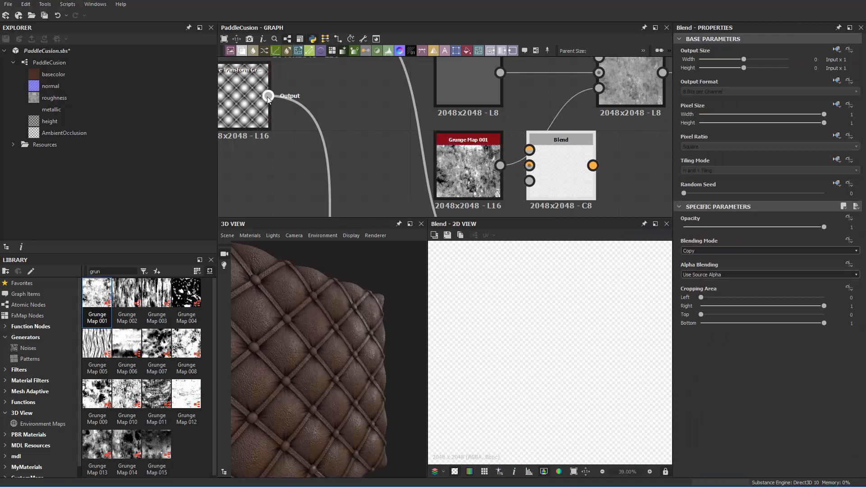
Connect Grunge Map 001 to the new Blend's Foreground, the smooth Safe Transform to its Background, and its output to the roughness Blend's Opacity.
left_click_drag(494, 170, 529, 150)
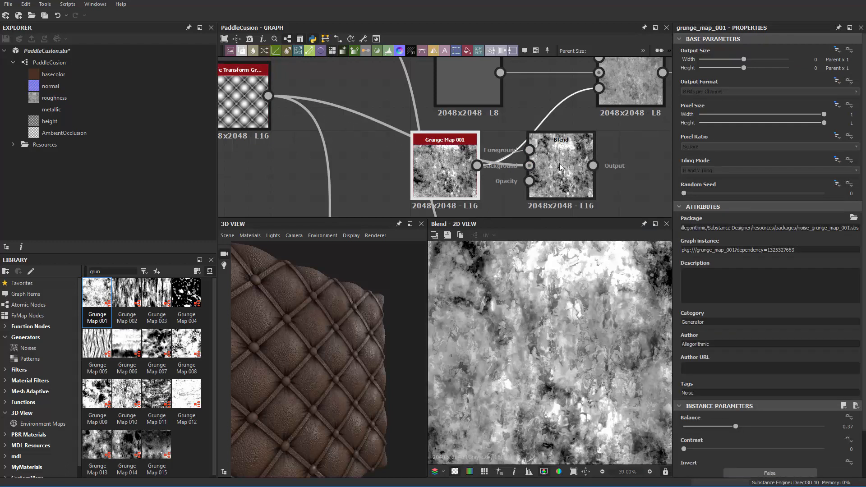
right_click(585, 184)
left_click_drag(592, 165, 602, 97)
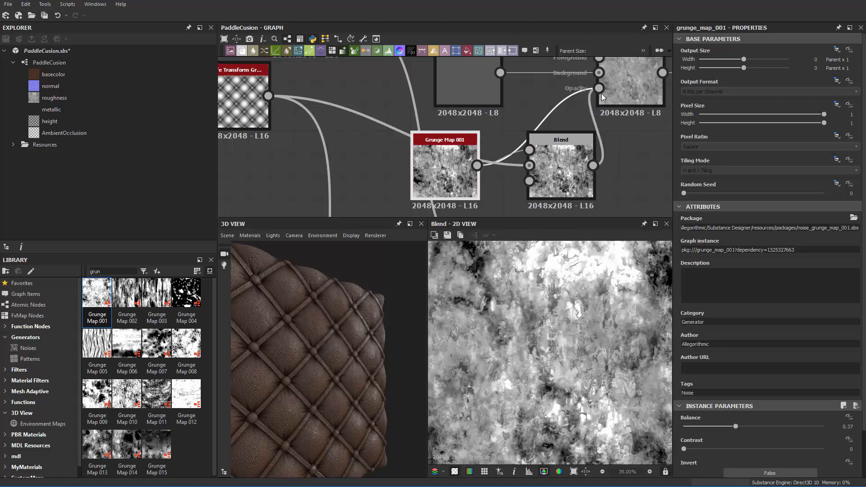
Tidy the mask nodes, placing Grunge Map 001 directly under the Uniform Color and the Safe Transform level with the new Blend.
left_click_drag(569, 167, 570, 144)
key("ctrl+z")
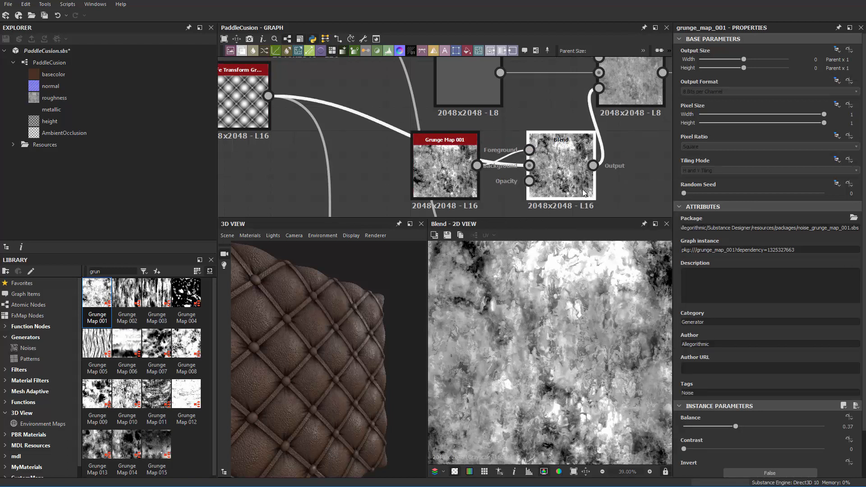
left_click_drag(448, 167, 471, 138)
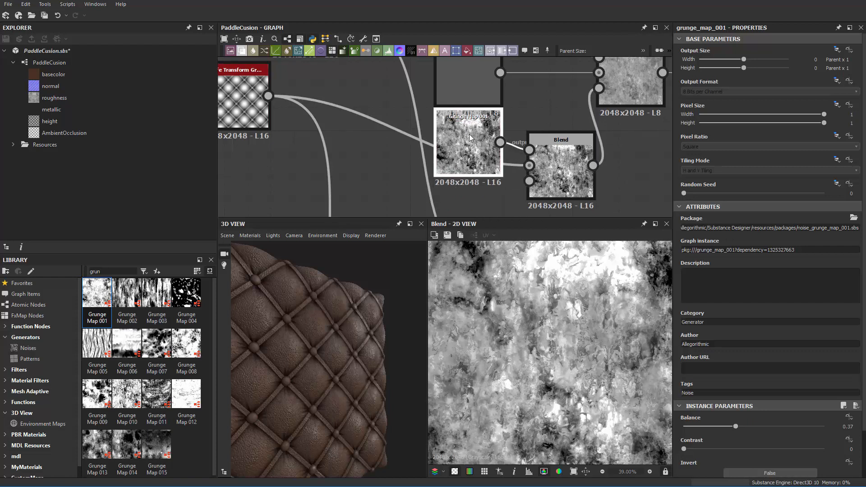
left_click_drag(256, 108, 256, 177)
middle_click_drag(352, 152, 305, 146)
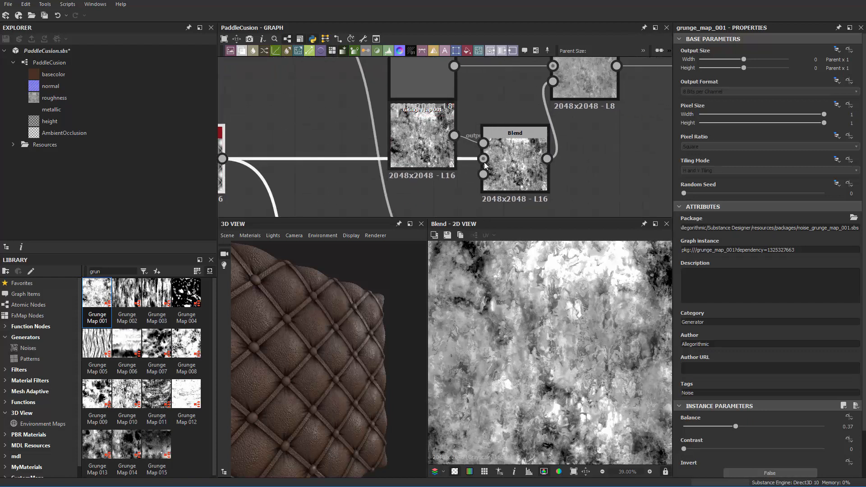
Set the new mask Blend's Opacity to 0.34 and check the cushion up close.
left_click(517, 168)
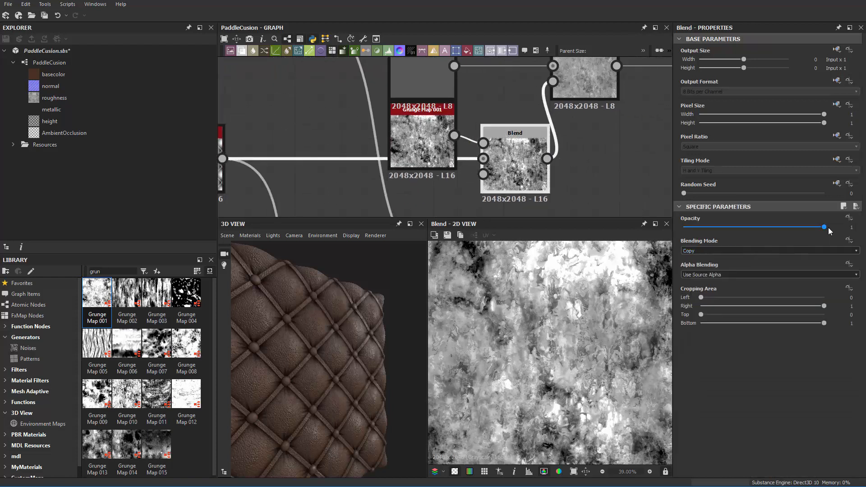
left_click_drag(828, 227, 732, 236)
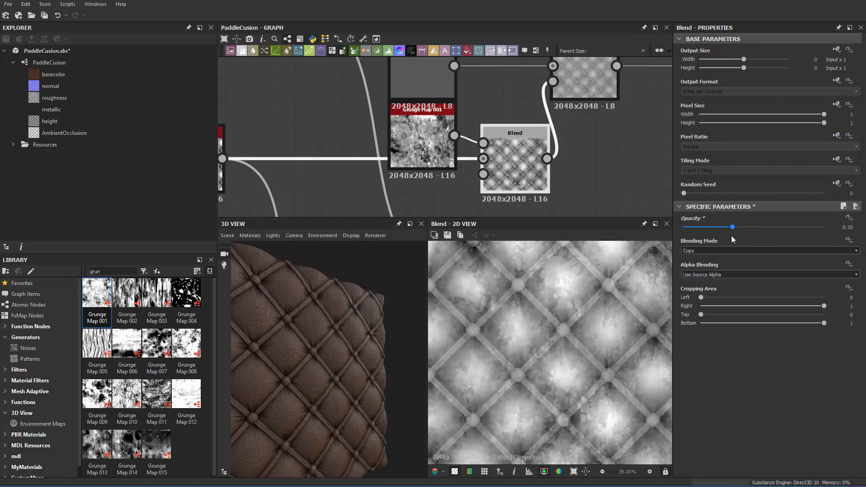
mouse_move(346, 330)
left_mouse_down()
mouse_move(274, 364)
mouse_move(375, 368)
mouse_move(300, 343)
mouse_move(358, 298)
mouse_move(453, 261)
mouse_move(397, 326)
mouse_move(350, 304)
mouse_move(348, 327)
left_mouse_up()
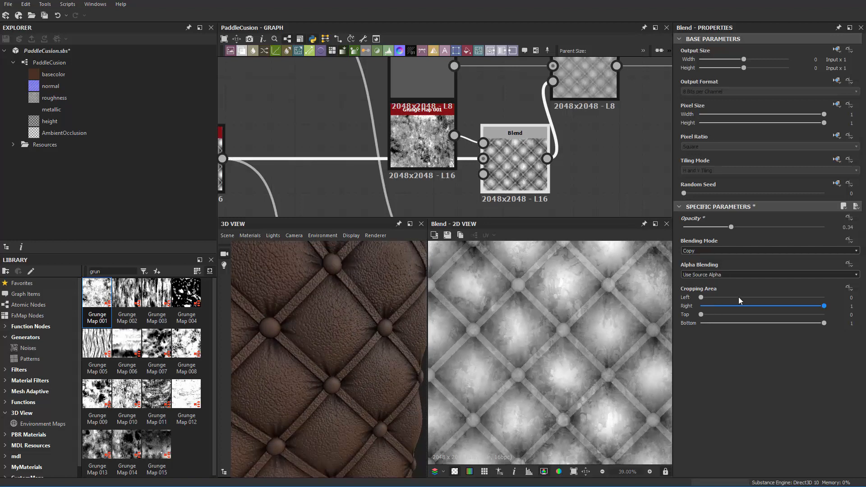
Swap the roughness Blend's inputs so the dark Uniform Color feeds Foreground and the light one Background, and reorder both nodes to match.
scroll(348, 193, "down", 1)
middle_click_drag(330, 193, 386, 200, "alt")
middle_click_drag(506, 122, 471, 180, "alt")
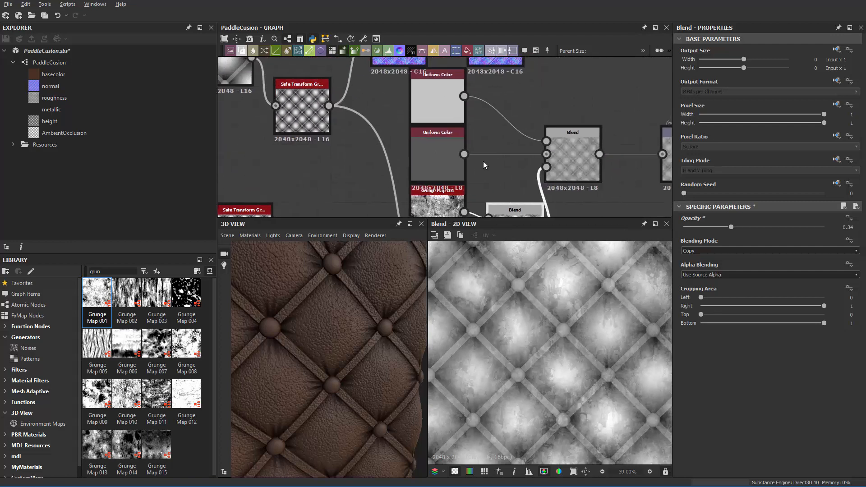
left_click_drag(549, 156, 547, 141)
left_click_drag(418, 118, 423, 166)
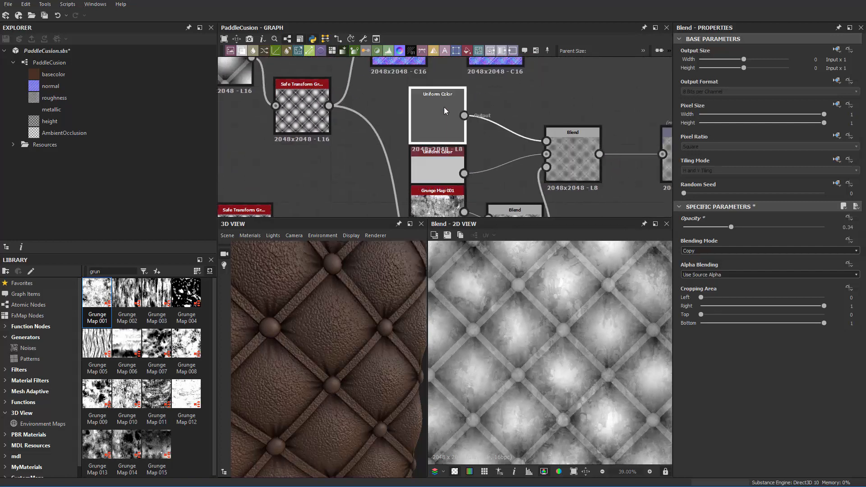
Check the cushion from another angle, show the whole mask in the 2D view and select the mask Blend.
left_click_drag(356, 267, 374, 294)
scroll(511, 341, "down", 6)
scroll(533, 299, "up", 2)
middle_click_drag(515, 144, 510, 84)
left_click(520, 179)
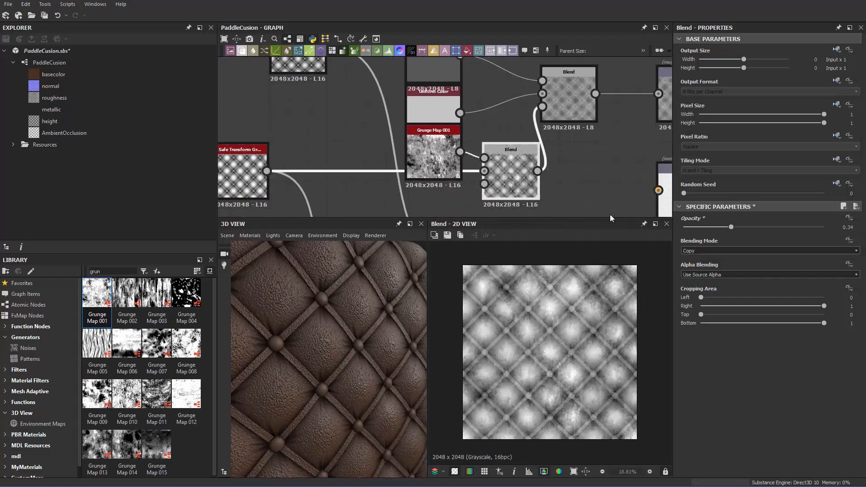
Set the mask Blend's blending mode to Multiply and check the cushion up close.
left_click(710, 250)
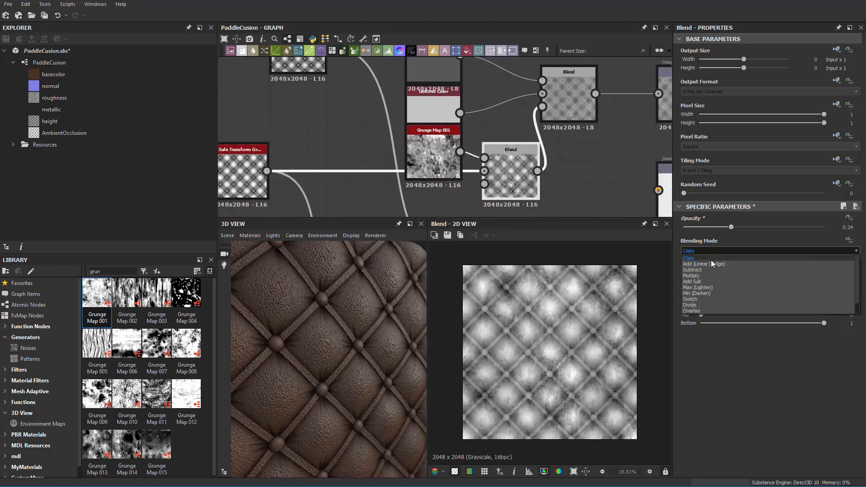
left_click(711, 275)
scroll(372, 347, "up", 5)
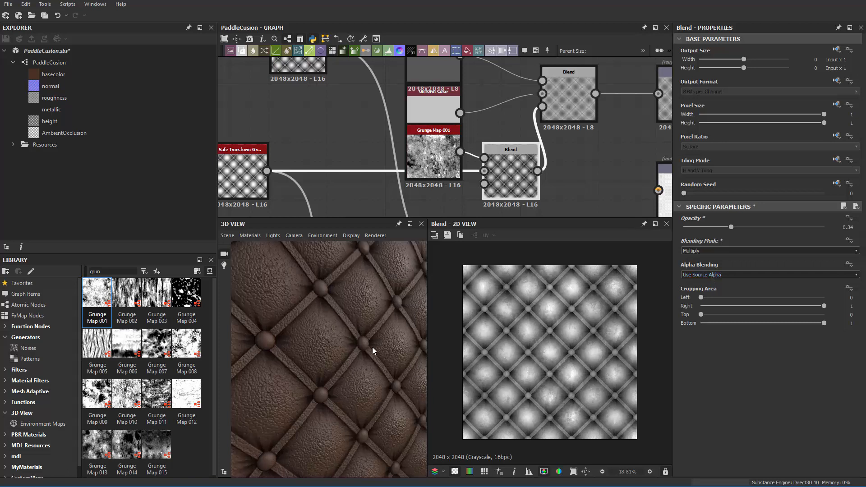
scroll(373, 337, "down", 4)
left_click_drag(372, 337, 356, 356)
scroll(372, 343, "up", 3)
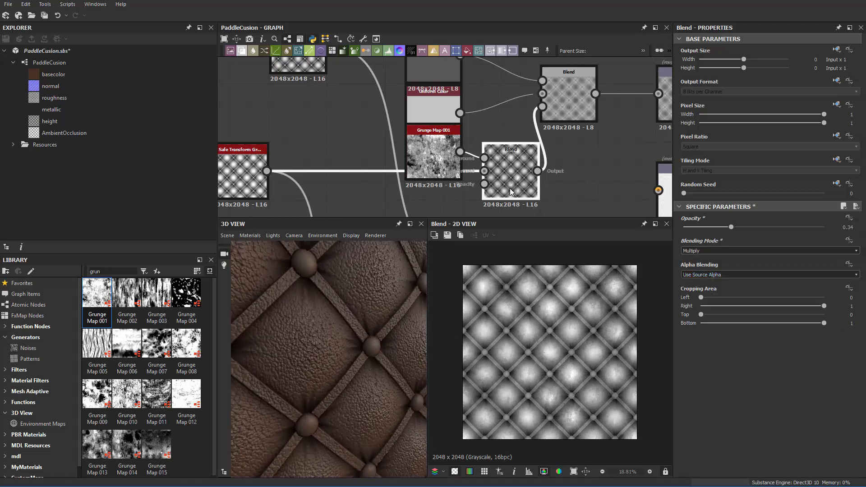
Set the mask Blend's Opacity to 1 and inspect the mask and cushion from several angles.
left_click_drag(732, 230, 847, 239)
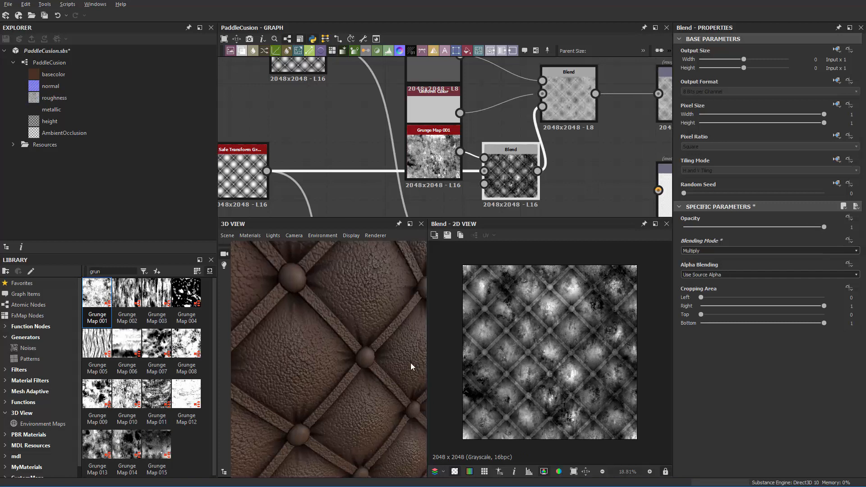
left_click_drag(411, 363, 529, 375)
scroll(568, 362, "up", 4, "alt")
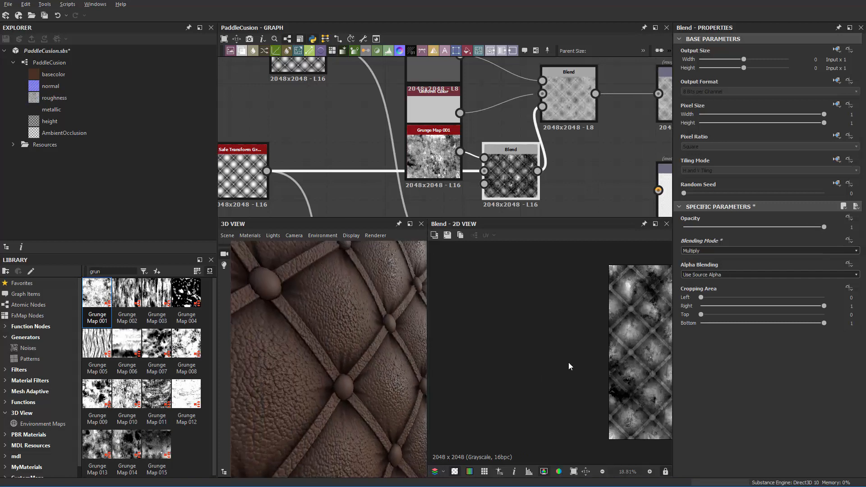
scroll(569, 362, "up", 2, "alt")
scroll(605, 357, "down", 4)
scroll(587, 351, "up", 10)
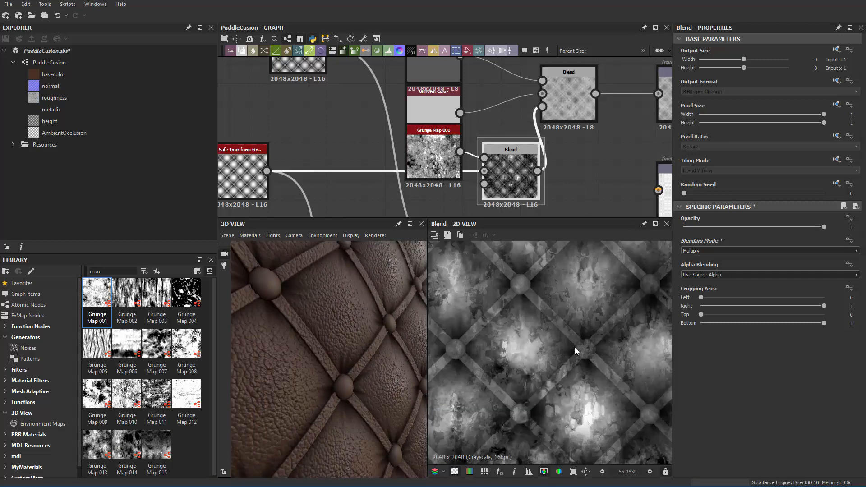
left_click_drag(357, 348, 313, 352)
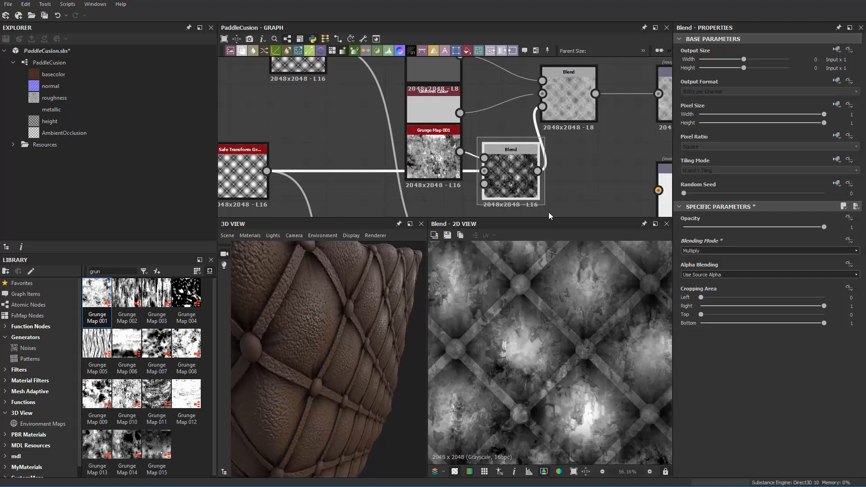
Swap the roughness Blend's inputs so the light Uniform Color feeds Foreground and the dark one feeds Background.
middle_click_drag(556, 190, 526, 193)
scroll(530, 200, "up", 3)
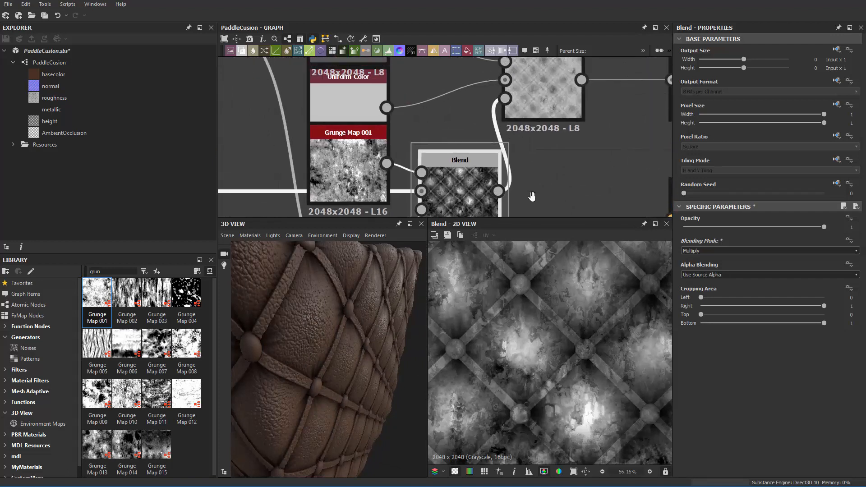
scroll(554, 202, "down", 2)
left_click_drag(492, 121, 532, 107)
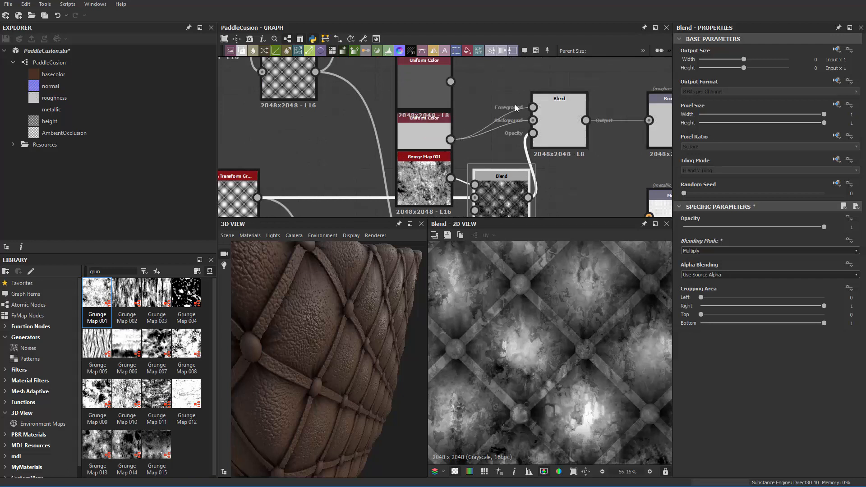
left_click_drag(451, 82, 552, 124)
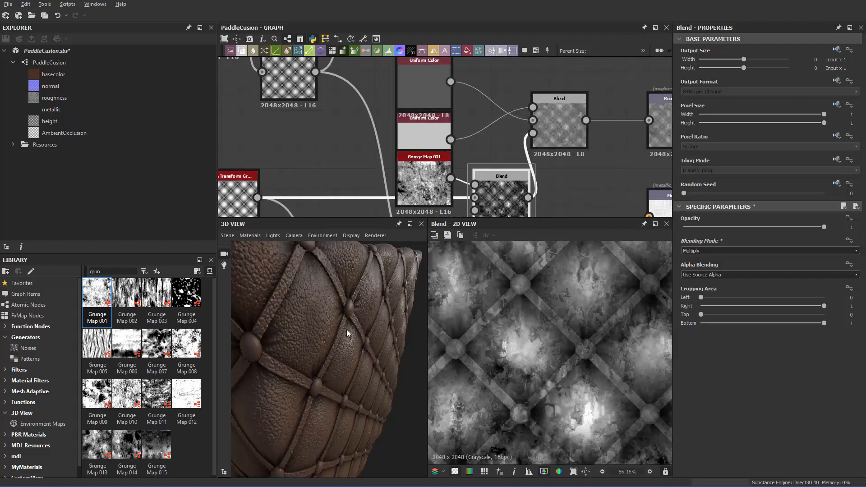
Examine the cushion's surface reflections from several angles and distances, comparing them with the mask pattern.
left_click_drag(346, 329, 332, 405)
scroll(303, 407, "down", 3)
scroll(332, 404, "up", 8)
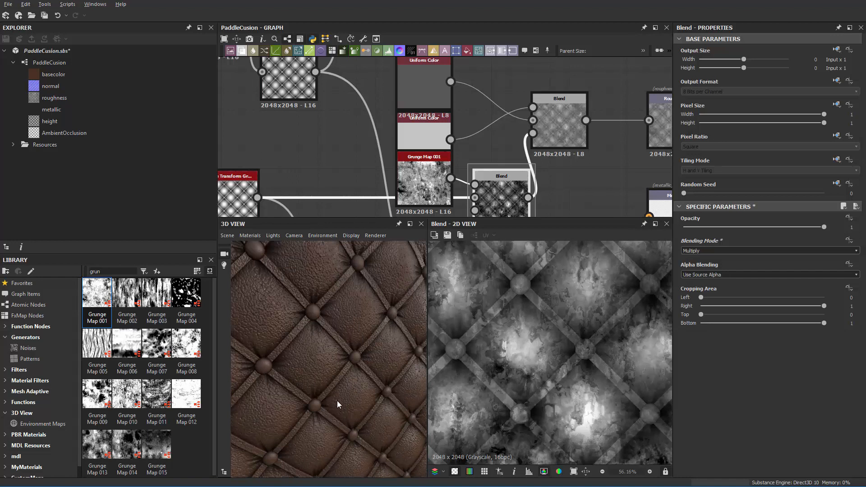
left_click_drag(337, 401, 391, 354)
scroll(329, 380, "down", 5)
scroll(335, 386, "up", 8)
scroll(364, 391, "up", 5)
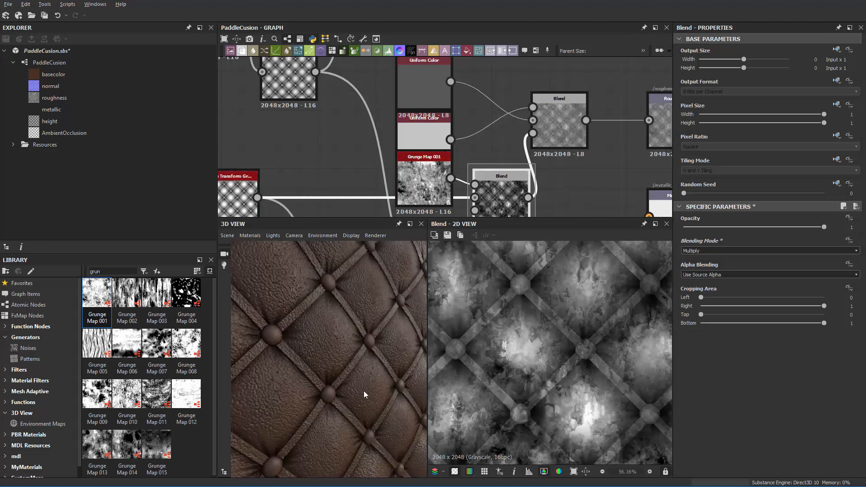
left_click_drag(361, 388, 380, 389)
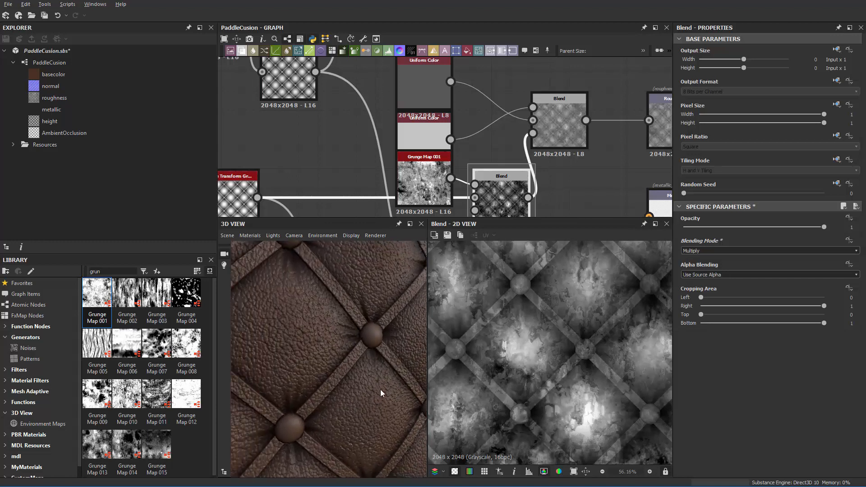
middle_click_drag(527, 367, 502, 367)
scroll(331, 343, "down", 5)
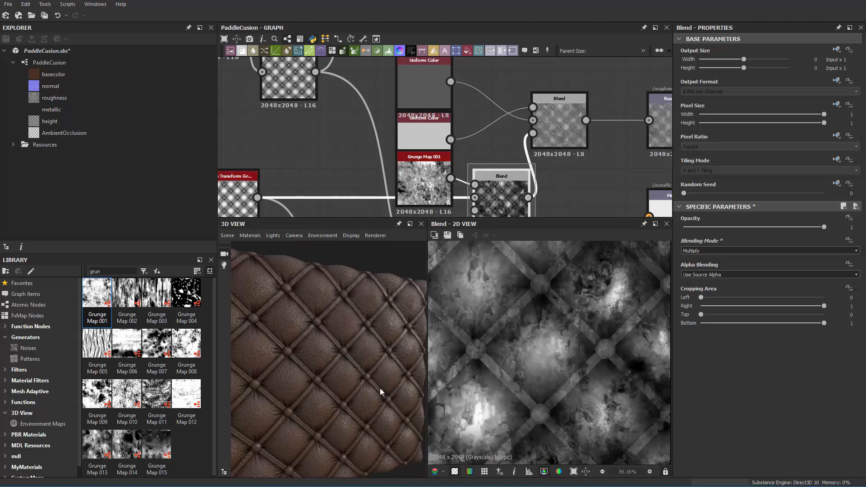
left_click_drag(380, 388, 320, 324)
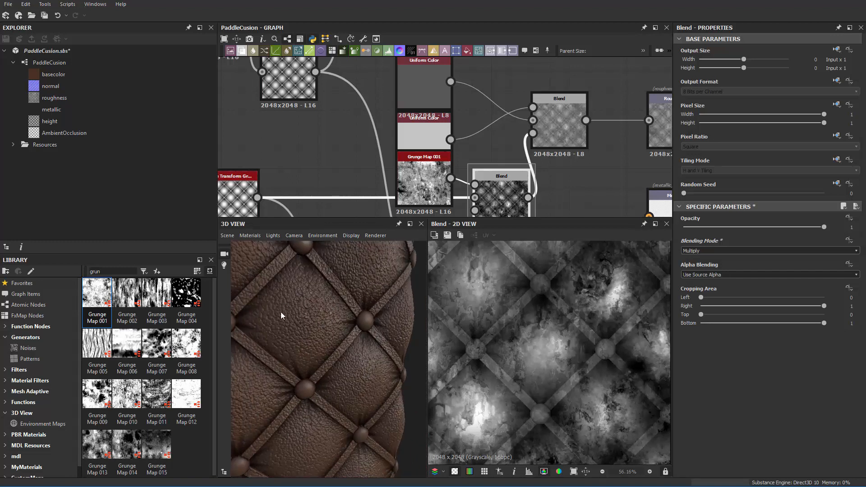
left_click_drag(280, 312, 315, 380)
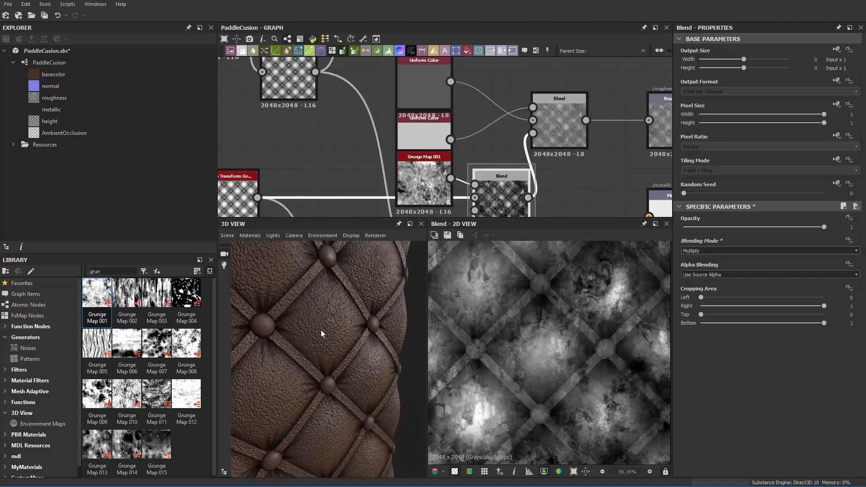
left_click_drag(343, 343, 320, 289)
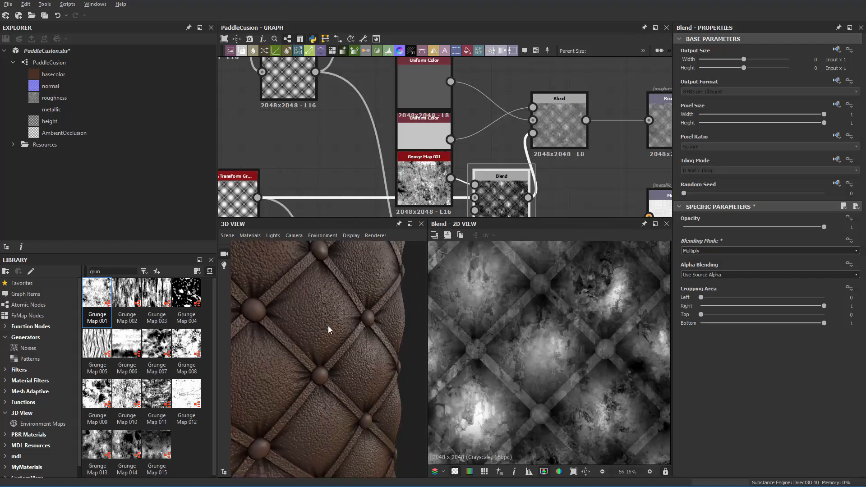
left_click_drag(328, 330, 356, 314)
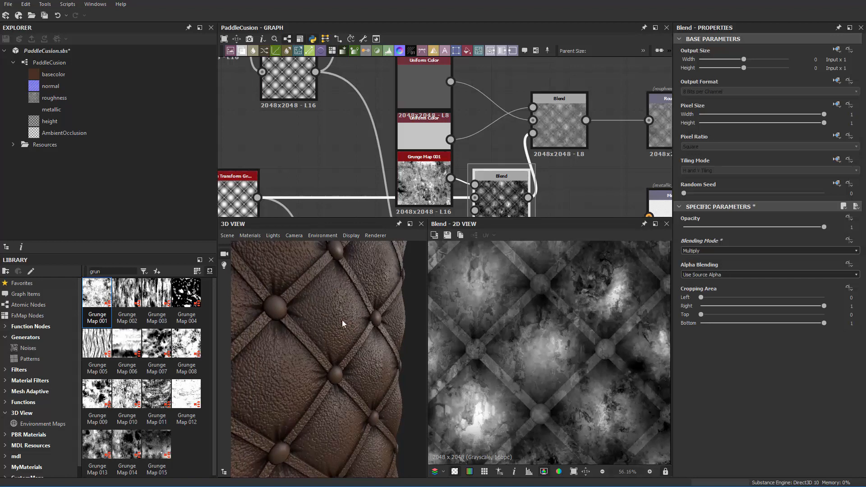
scroll(343, 325, "down", 3)
left_click_drag(332, 357, 335, 351)
scroll(534, 155, "down", 2)
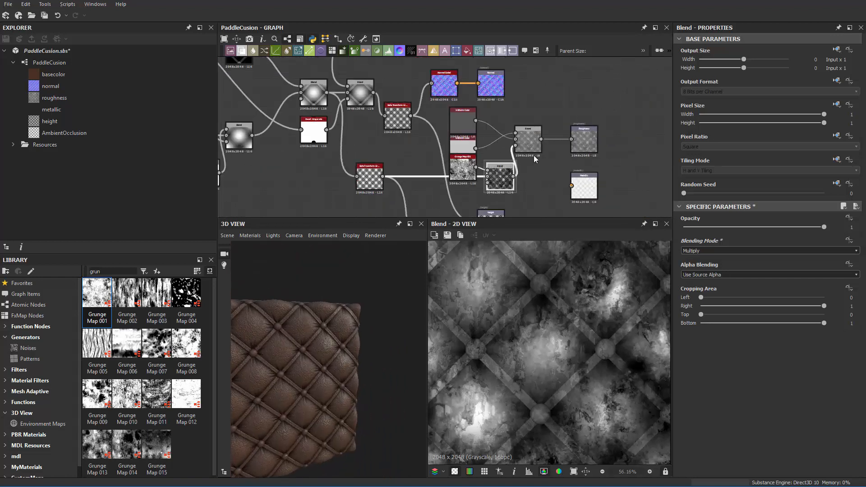
Move the brown Uniform Color node up and away from the Base Color output to make room.
middle_click_drag(534, 155, 577, 215)
scroll(510, 136, "up", 2)
middle_click_drag(359, 125, 456, 164)
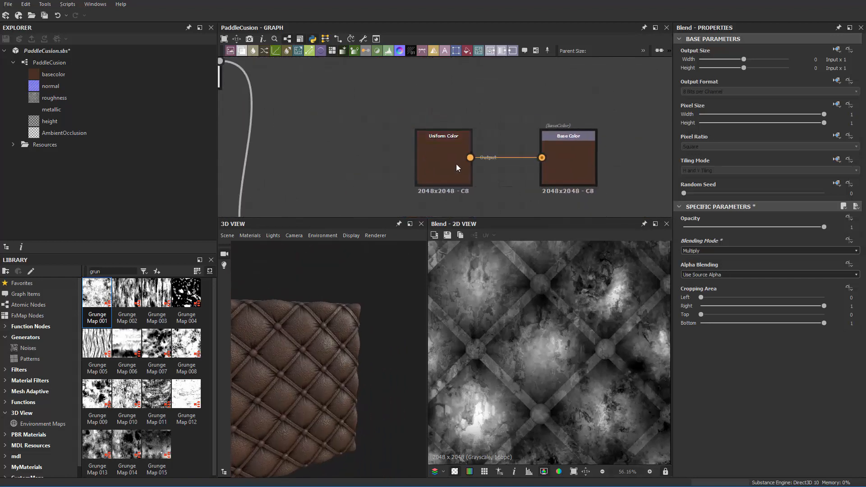
left_click_drag(456, 164, 429, 115)
scroll(426, 112, "up", 2)
scroll(424, 111, "down", 6)
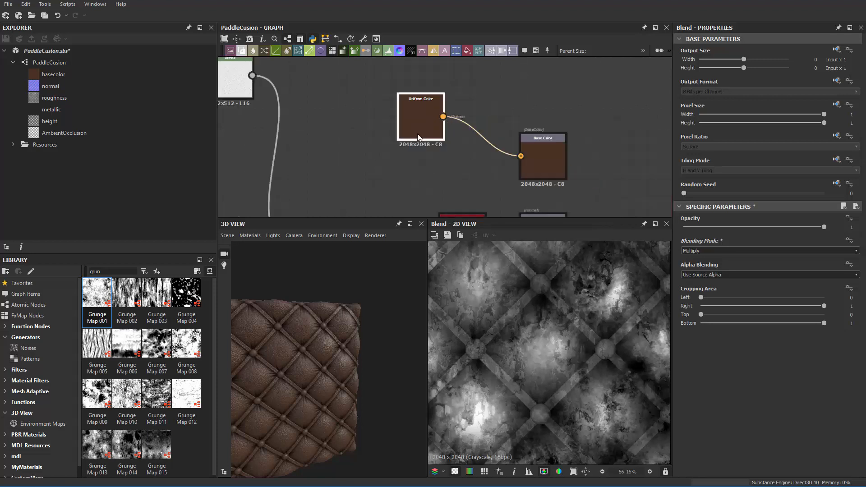
scroll(422, 152, "up", 8)
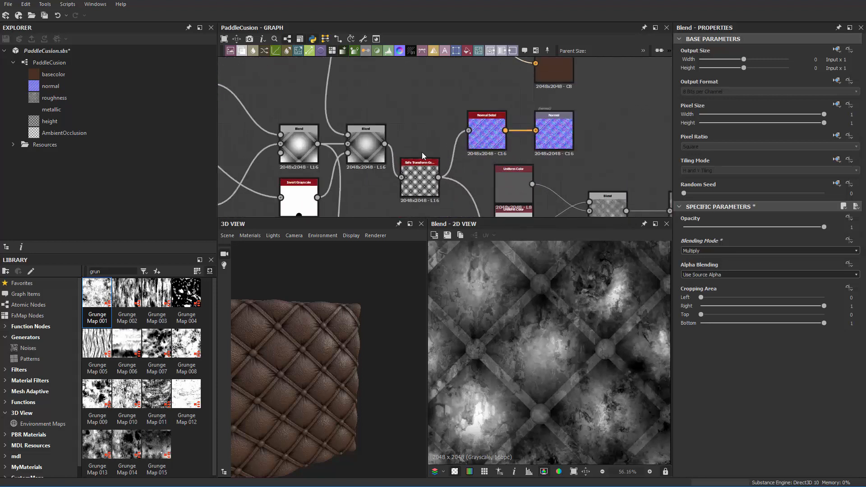
scroll(427, 187, "down", 6)
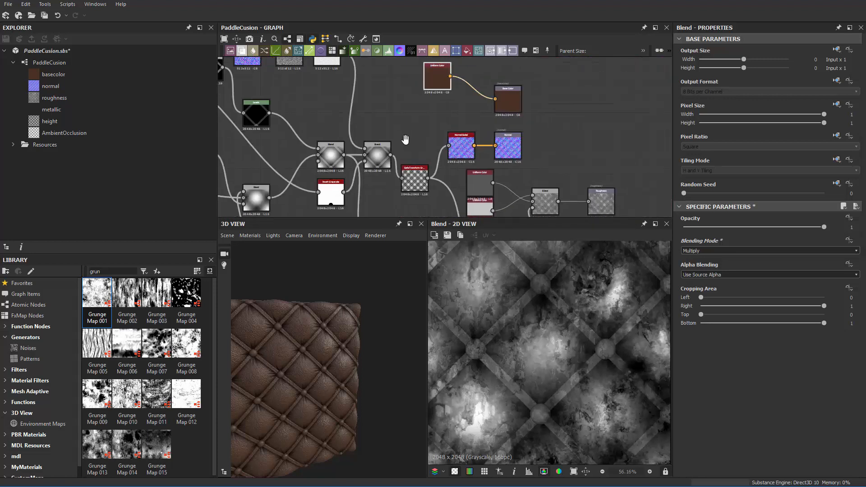
middle_click_drag(420, 155, 430, 94)
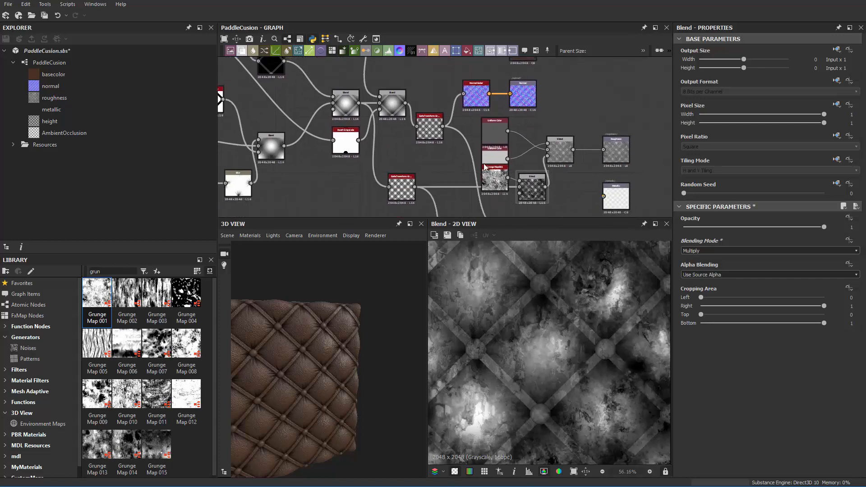
middle_click_drag(420, 172, 422, 145)
key("space")
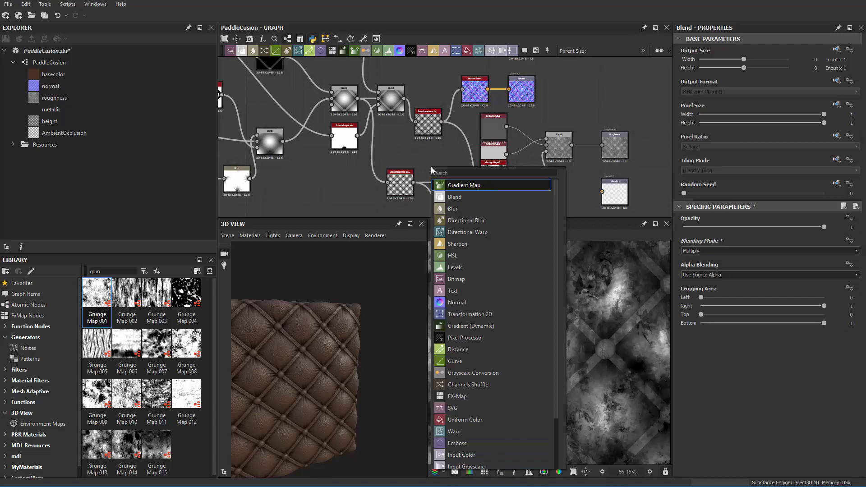
type("levels")
key("Return")
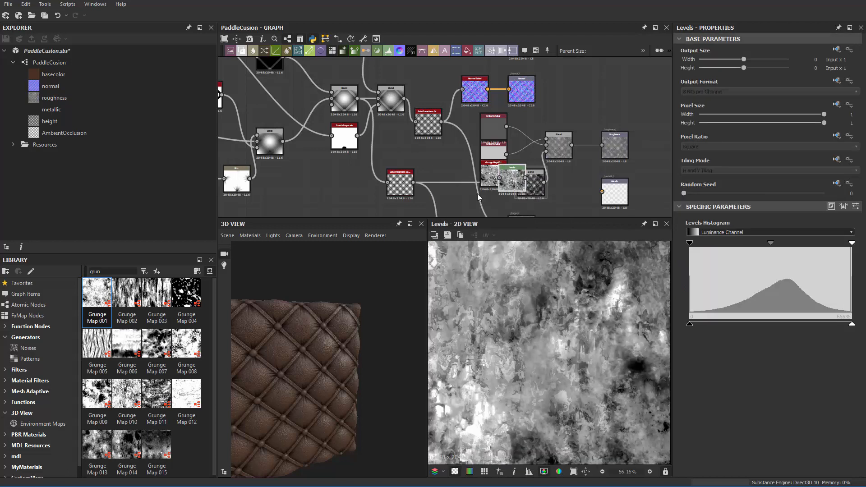
left_click_drag(518, 189, 518, 135)
key("ctrl+z")
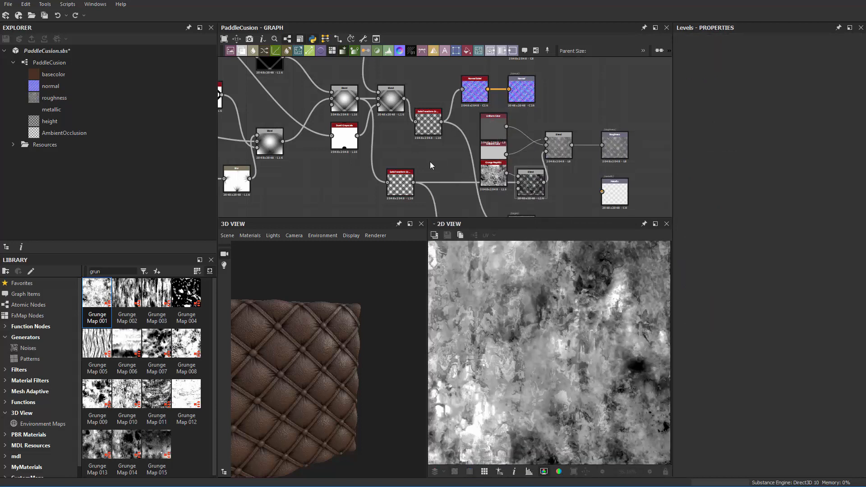
Add a Levels node fed by the lower Safe Transform Grayscale node.
key("space")
type("levels")
key("Return")
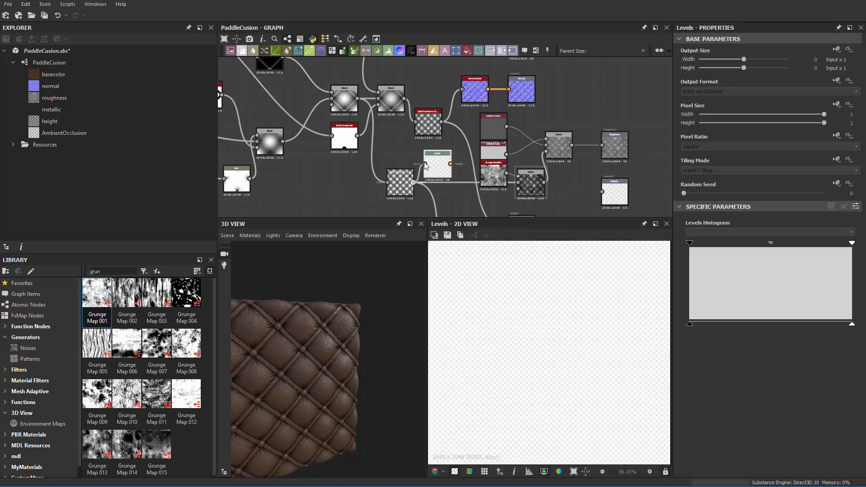
left_click_drag(424, 162, 426, 164)
Move the new Levels node directly beneath the brown Uniform Color node.
middle_click_drag(437, 158, 435, 186)
left_click_drag(435, 186, 445, 103)
middle_click_drag(451, 85, 443, 141)
scroll(442, 141, "up", 2)
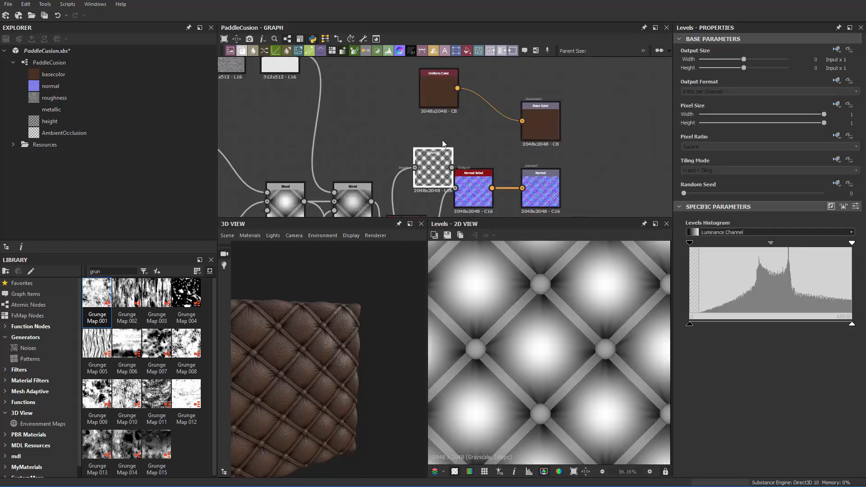
left_click_drag(439, 159, 445, 125)
scroll(445, 125, "up", 2)
middle_click_drag(500, 109, 497, 125)
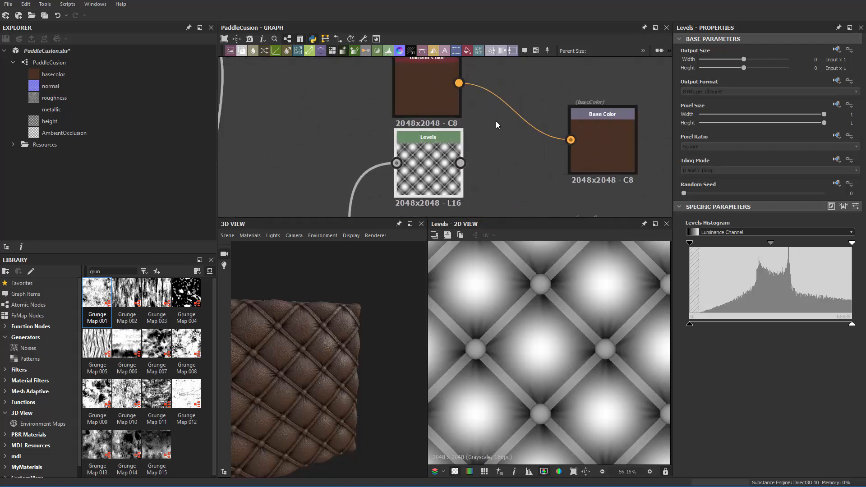
scroll(492, 127, "down", 2)
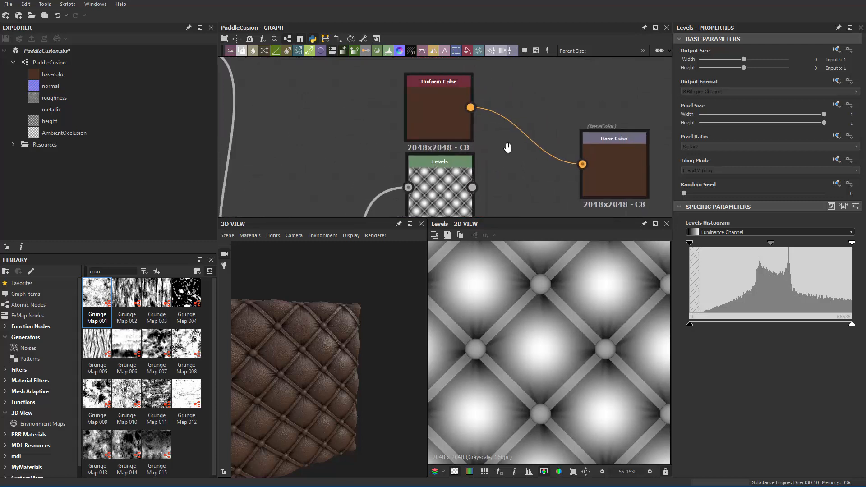
Duplicate the brown Uniform Color node and place the copy above the original.
middle_click_drag(451, 101, 470, 139)
left_click(465, 137)
middle_click_drag(523, 102, 526, 149)
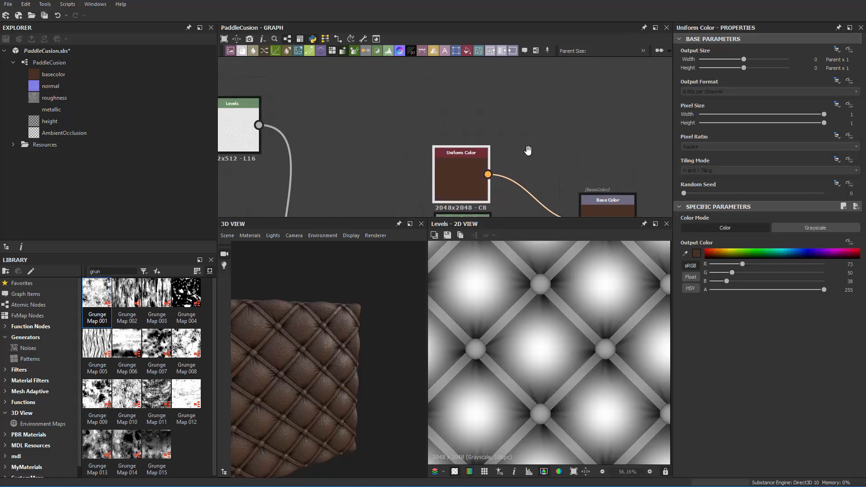
key("ctrl+d")
left_click_drag(467, 106, 468, 87)
Add a Blend node with the duplicated Uniform Color as Foreground and the original as Background.
key("space")
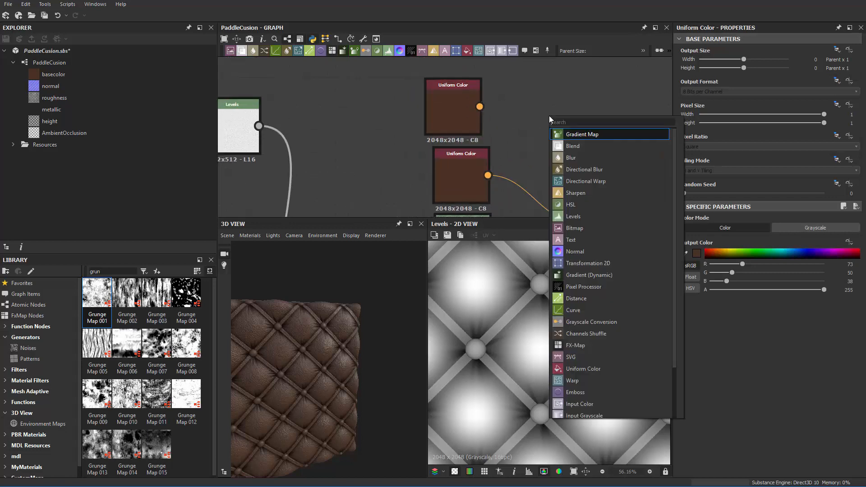
type("blen")
key("Return")
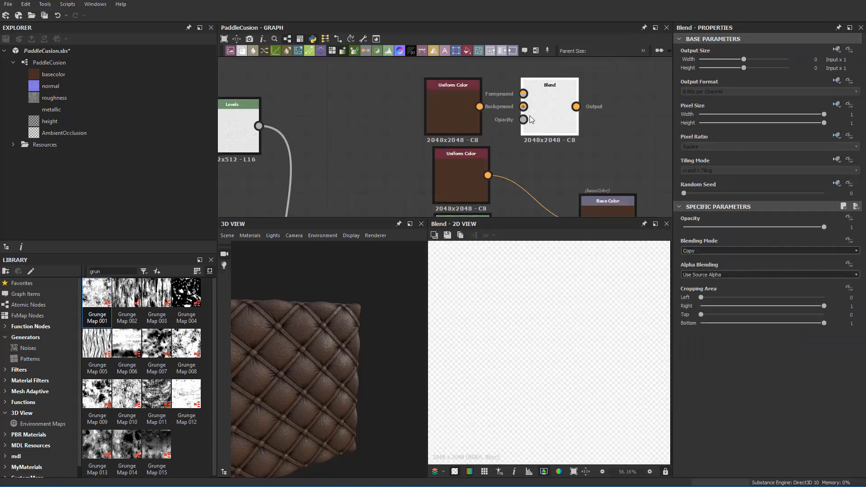
left_click_drag(518, 95, 524, 107)
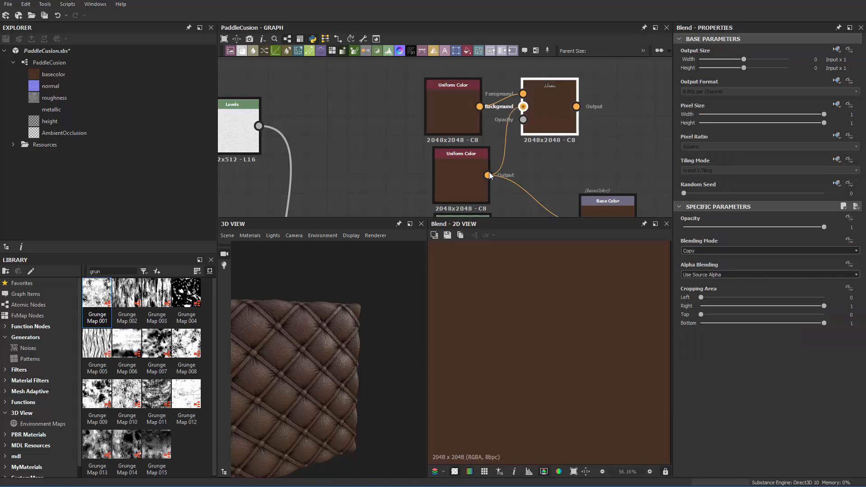
Feed the Levels padding pattern into the Blend node's Opacity and route the Blend output into the Base Color node.
left_click_drag(482, 161, 454, 150)
scroll(471, 166, "down", 3)
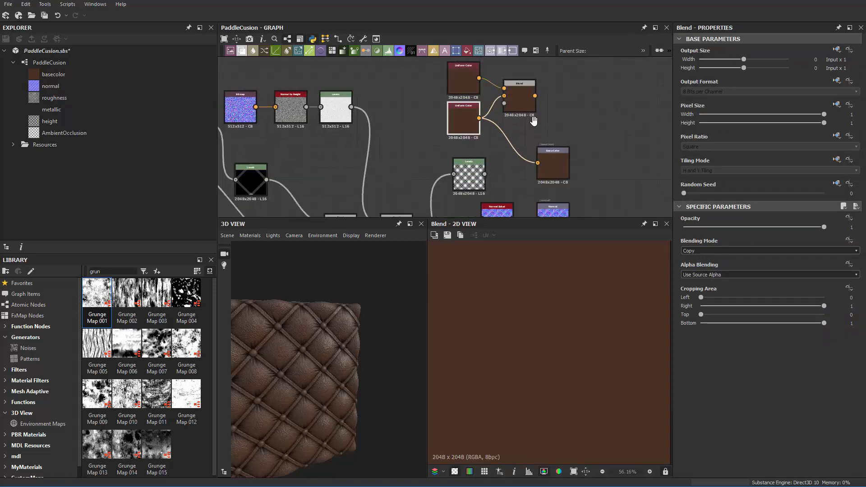
scroll(591, 170, "up", 2)
scroll(591, 168, "down", 2)
left_click(514, 155)
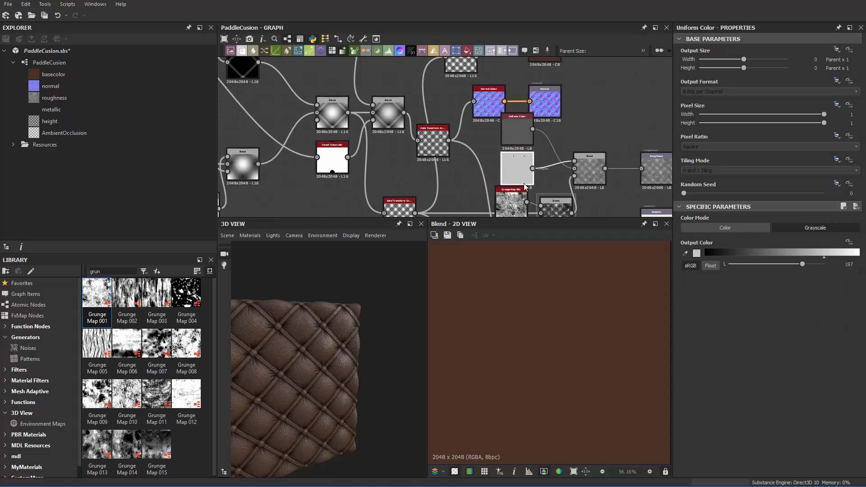
scroll(531, 129, "up", 2)
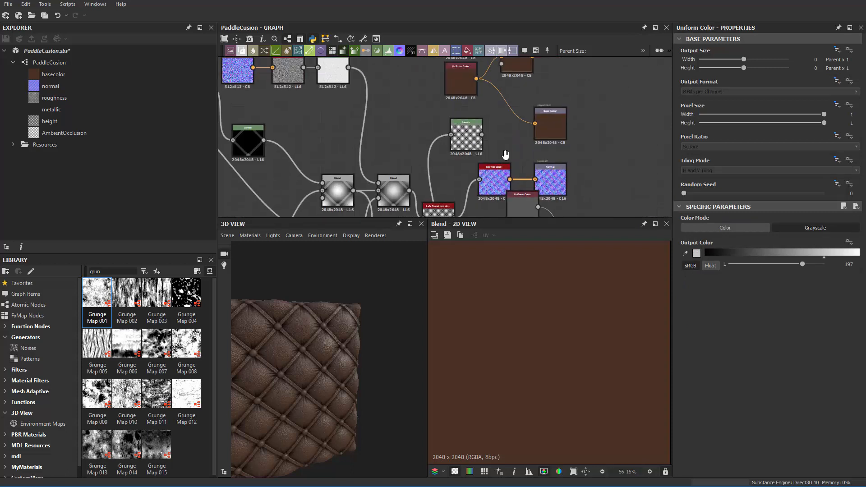
middle_click_drag(531, 129, 485, 201)
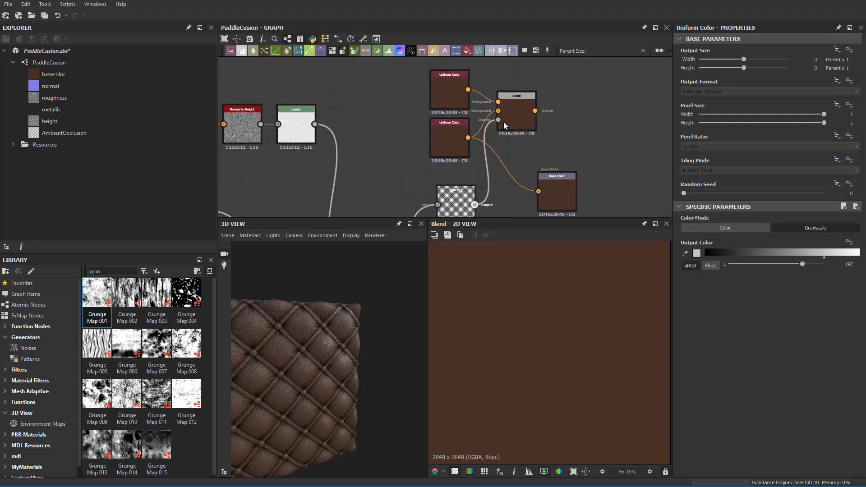
left_click_drag(503, 121, 504, 122)
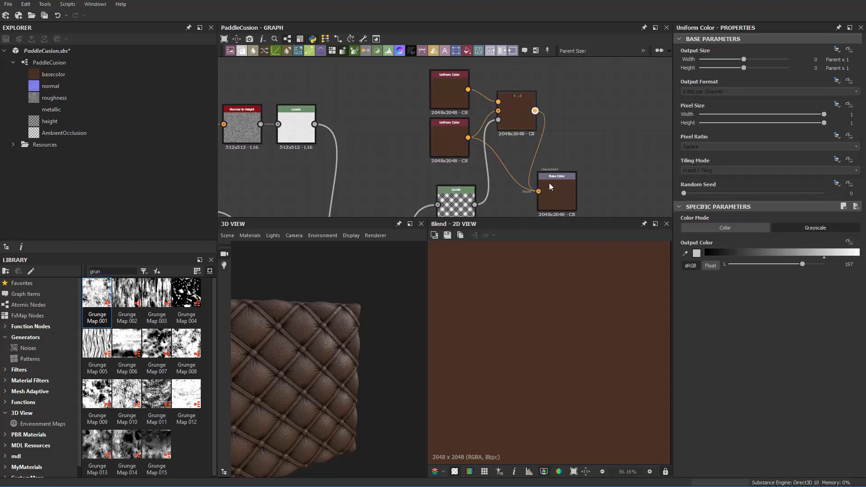
left_click_drag(549, 186, 590, 187)
left_click_drag(526, 117, 539, 142)
Set the lower Uniform Color node feeding the Blend's Background to the reddish brown #552b1d.
left_click(447, 136)
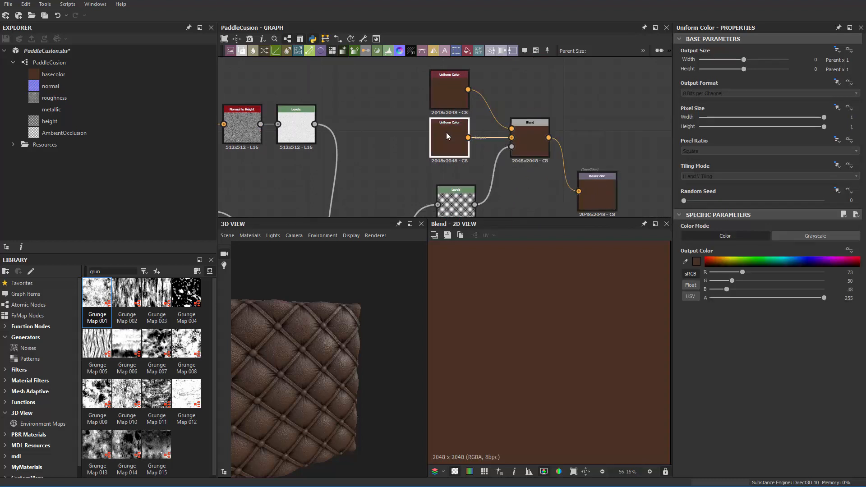
double_click(446, 132)
left_click(697, 253)
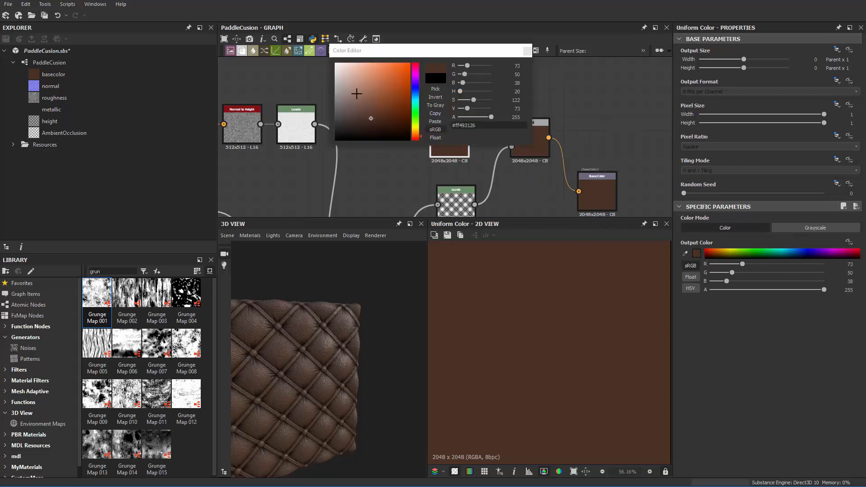
left_click(372, 85)
mouse_move(371, 84)
left_mouse_down()
mouse_move(384, 121)
mouse_move(389, 113)
mouse_move(419, 134)
mouse_move(418, 123)
mouse_move(419, 132)
left_mouse_up()
left_click_drag(281, 352, 457, 367)
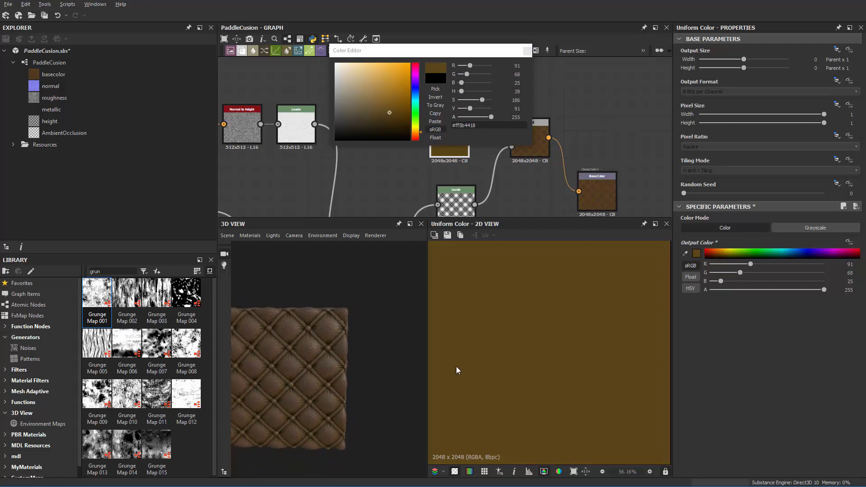
left_click_drag(261, 298, 342, 343)
left_click_drag(419, 133, 418, 140)
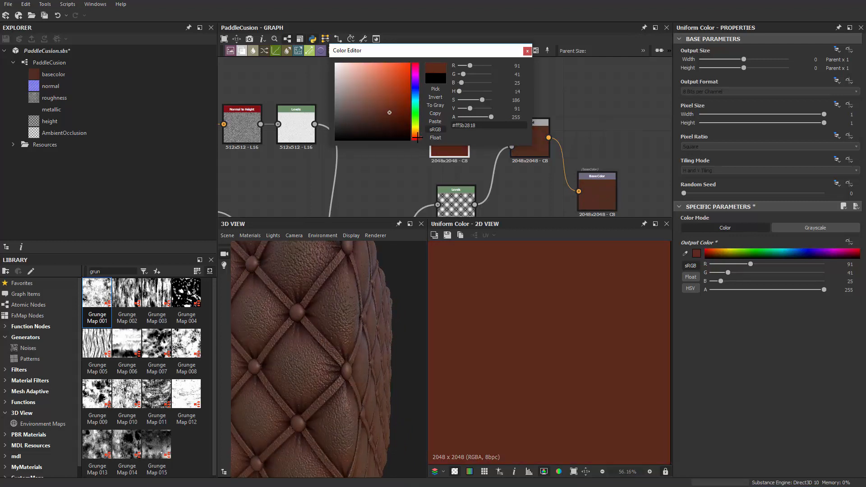
left_click_drag(418, 140, 384, 115)
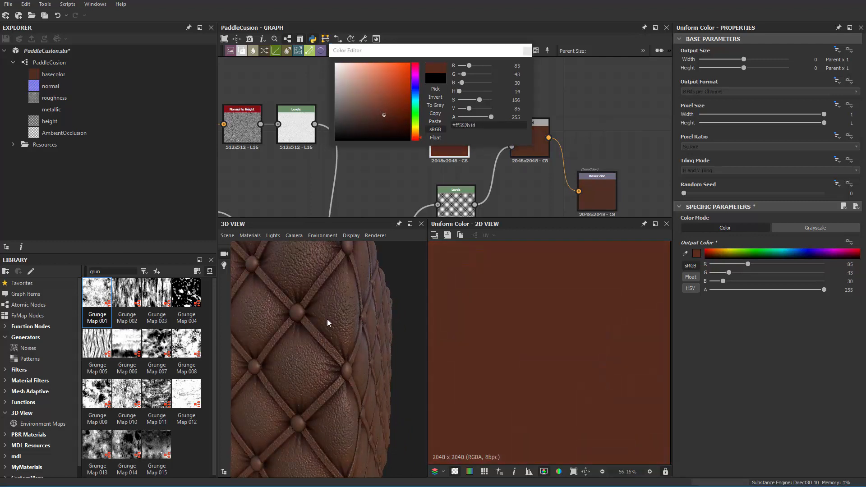
left_click_drag(329, 323, 353, 441)
right_click_drag(354, 440, 336, 400)
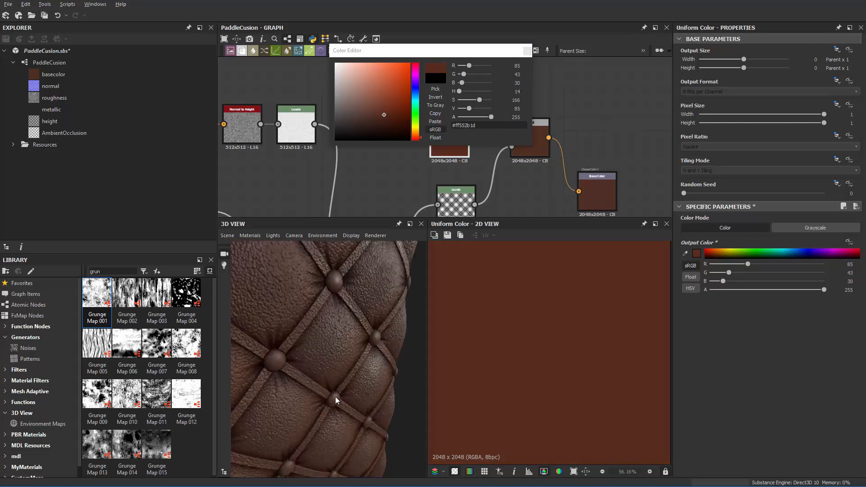
left_click_drag(336, 400, 321, 383)
scroll(404, 176, "down", 4)
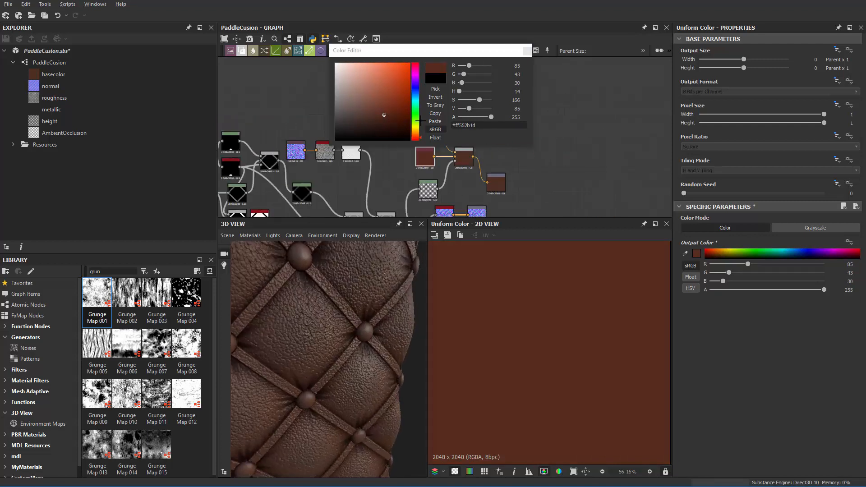
left_click(527, 50)
Set the upper Uniform Color node feeding the Blend's Foreground to the greyish brown #614c42.
middle_click_drag(449, 119, 527, 137)
scroll(498, 159, "up", 1)
scroll(498, 160, "up", 3)
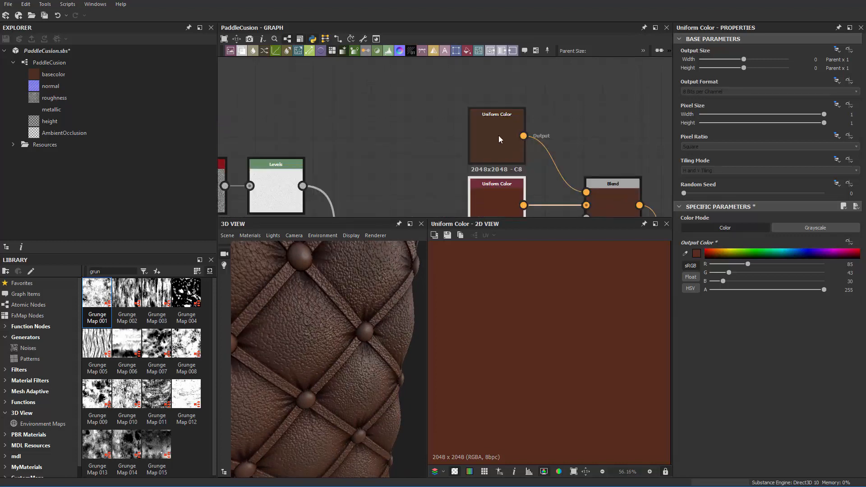
left_click(499, 136)
left_click(699, 255)
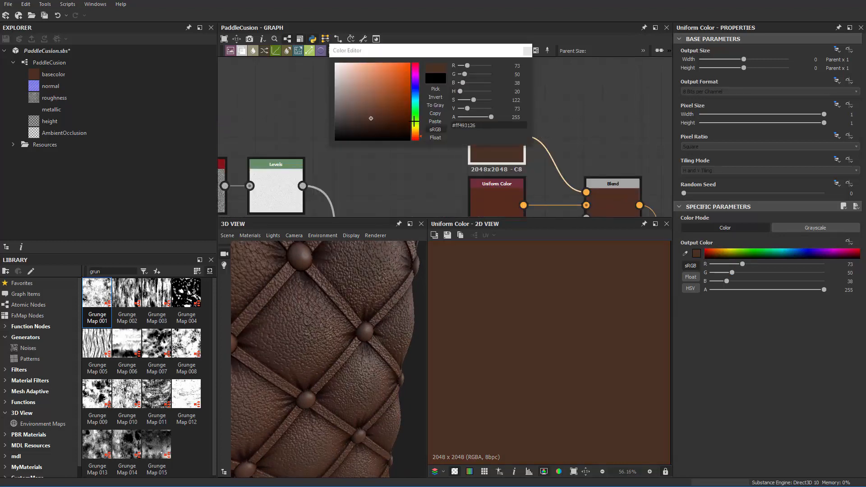
left_click(358, 110)
left_click_drag(358, 111, 359, 111)
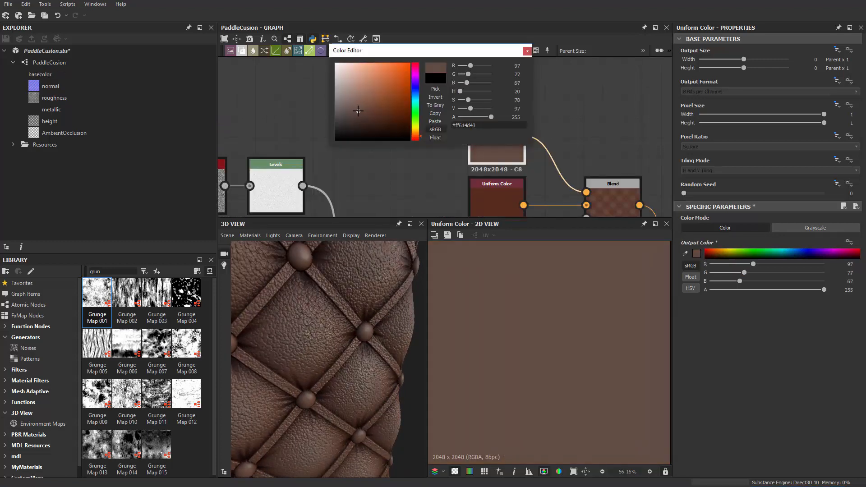
Examine the blended leather colour on the 3D cushion up close and from farther away, and close the colour editor.
scroll(333, 358, "down", 5)
left_click_drag(333, 361, 356, 295)
scroll(334, 370, "up", 4)
scroll(304, 370, "down", 4)
scroll(336, 385, "up", 4)
scroll(328, 369, "up", 4)
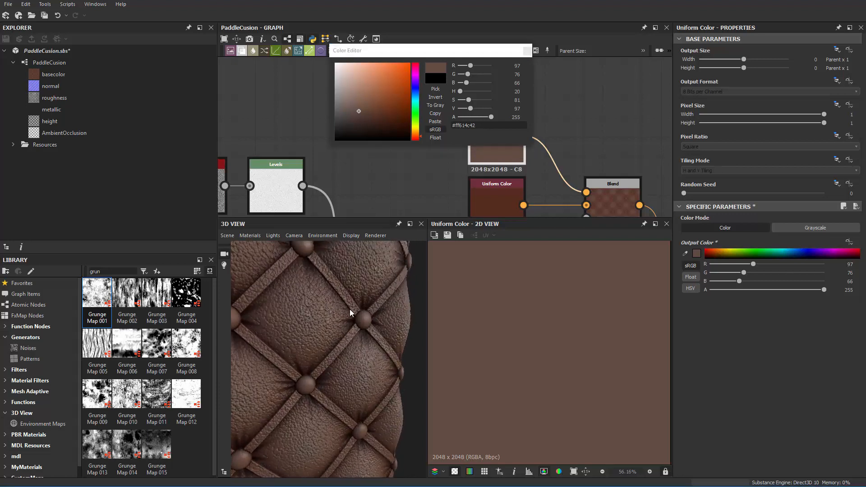
scroll(349, 312, "down", 3)
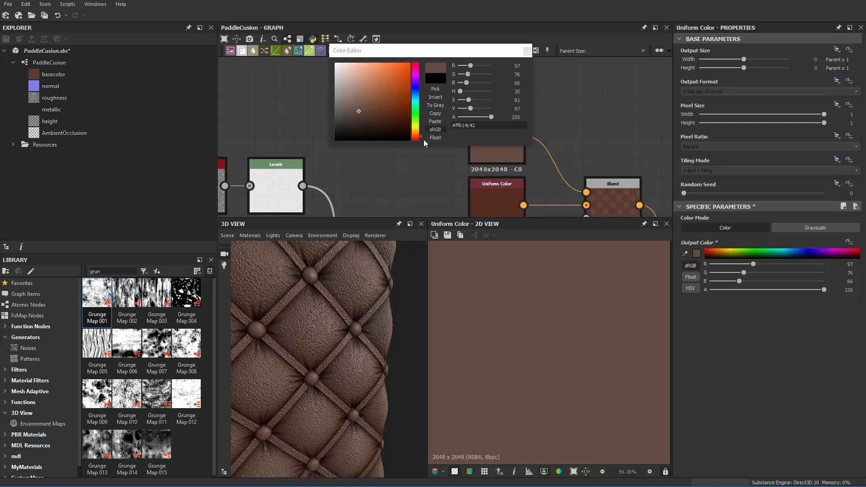
left_click_drag(492, 51, 423, 79)
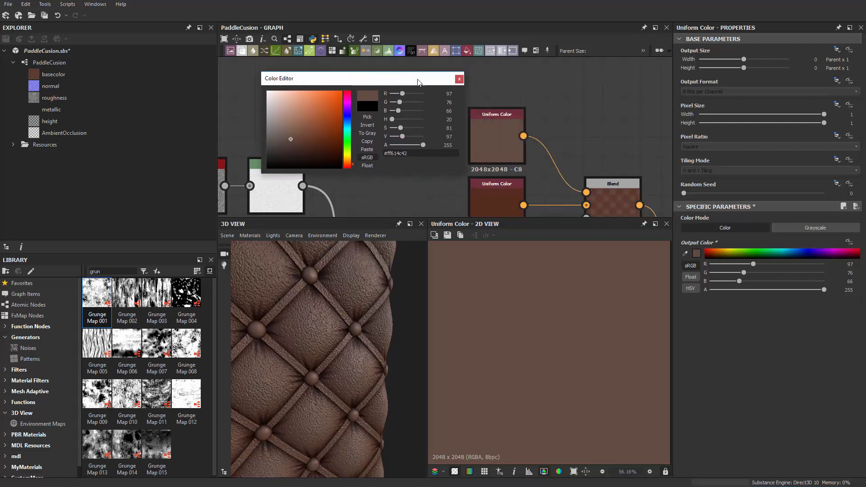
left_click(460, 80)
scroll(518, 159, "down", 3)
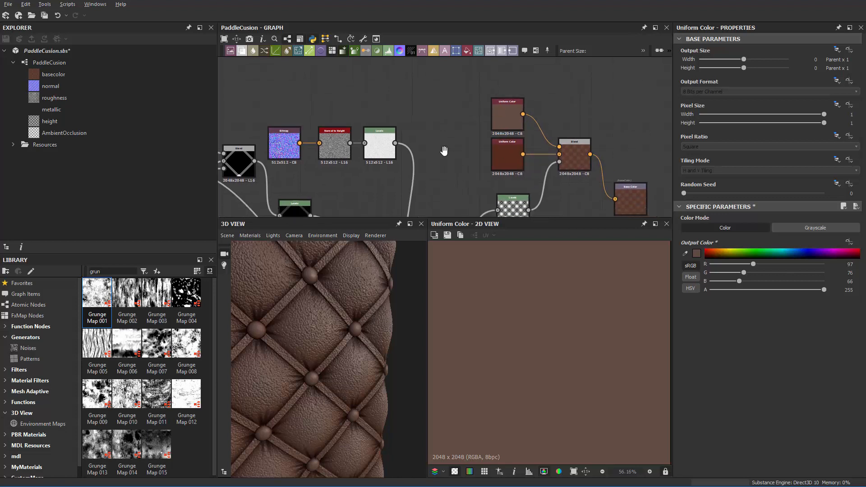
middle_click_drag(602, 168, 453, 161)
scroll(452, 160, "left", 2)
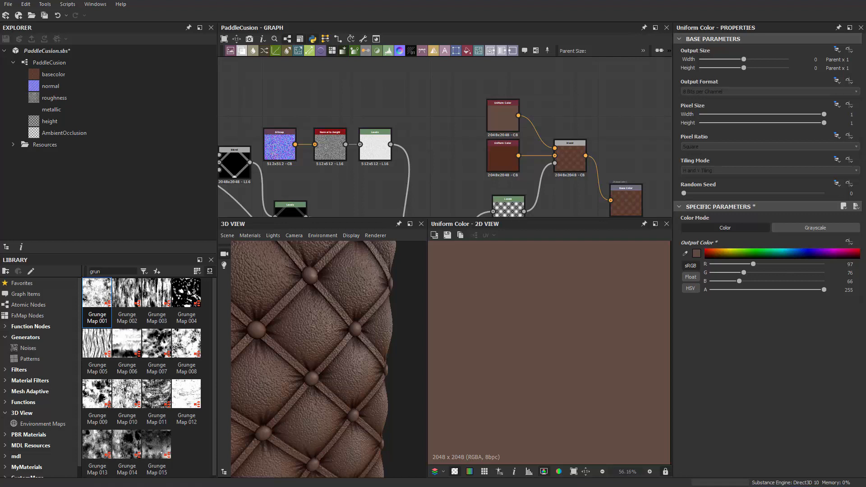
Switch to the Chrome browser and search for leather normal map in a new tab.
key("alt+Tab")
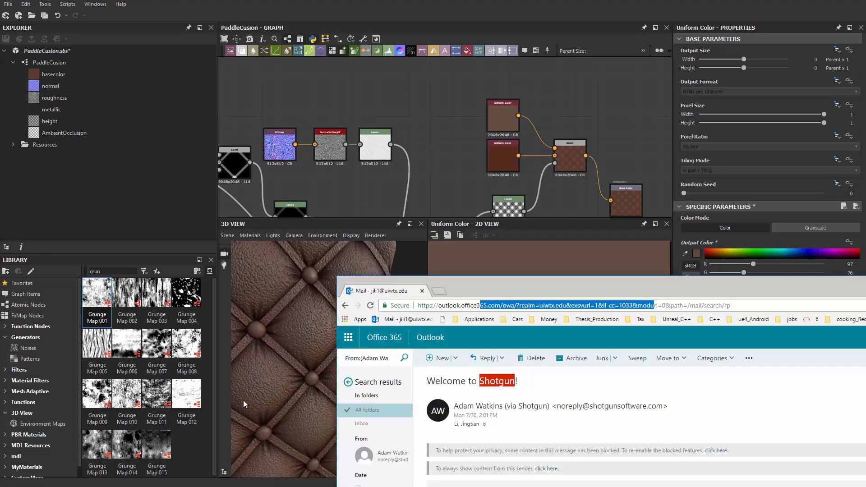
left_click_drag(643, 287, 505, 401)
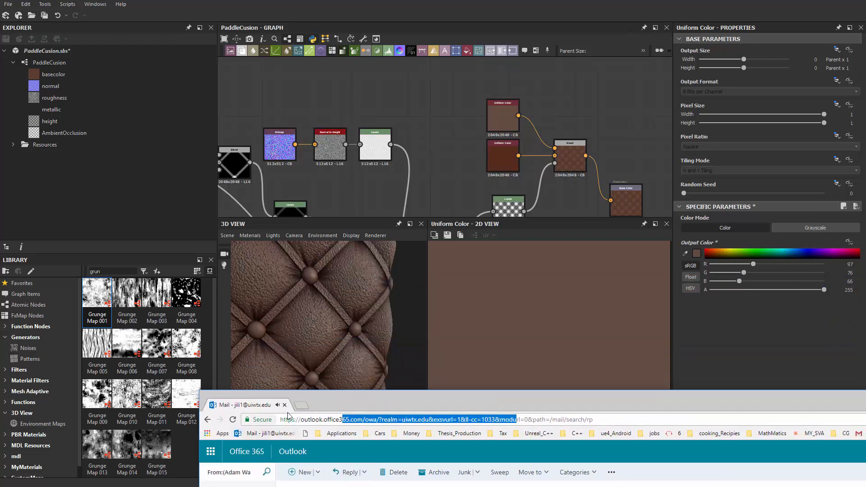
left_click(302, 406)
type("leather normal map")
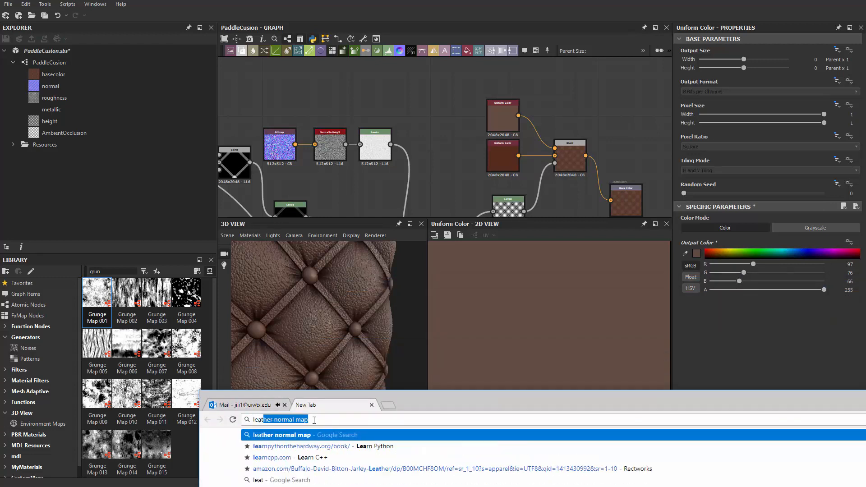
key("Return")
Shorten the Google search query to leather and show the image results.
left_click(442, 461)
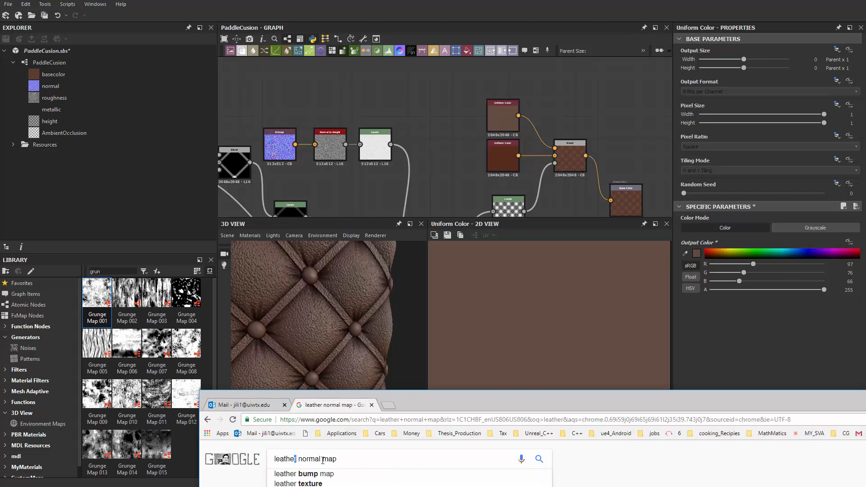
key("BackSpace")
key("BackSpace")
key("BackSpace")
key("BackSpace")
key("BackSpace")
key("BackSpace")
key("BackSpace")
key("BackSpace")
key("BackSpace")
key("BackSpace")
key("BackSpace")
key("Return")
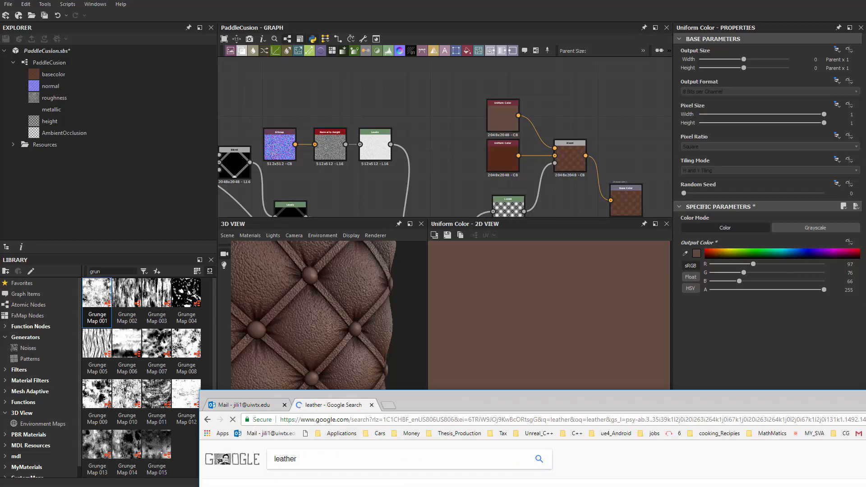
left_click(351, 485)
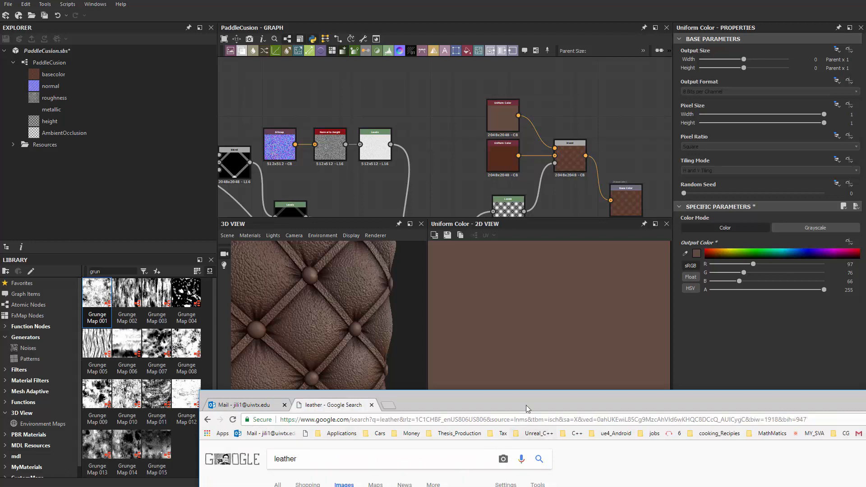
Browse the leather images for colour references and preview the photo of rolled yellow, orange, tan and dark brown hides.
left_click_drag(526, 405, 471, 206)
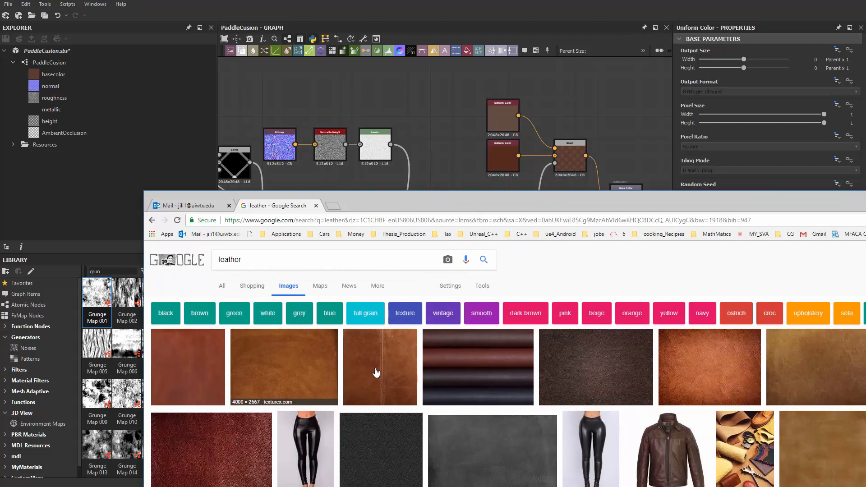
scroll(505, 361, "down", 3)
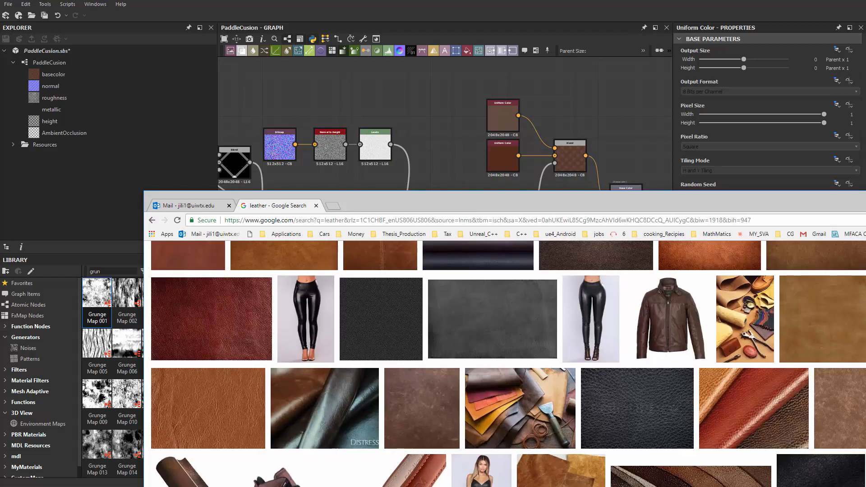
scroll(508, 364, "down", 5)
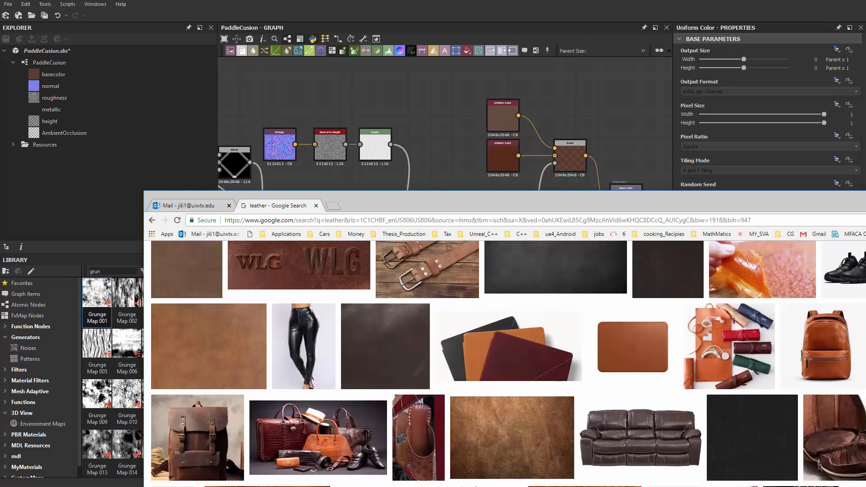
scroll(505, 360, "down", 3)
scroll(508, 364, "down", 6)
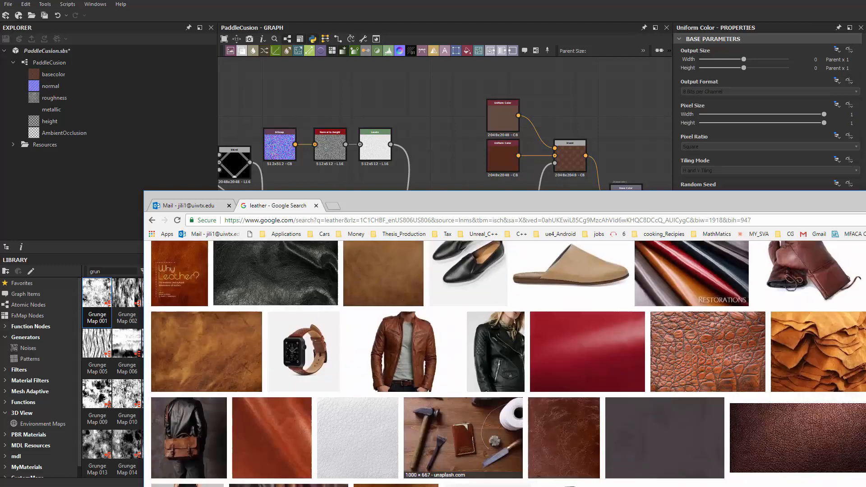
scroll(508, 364, "down", 5)
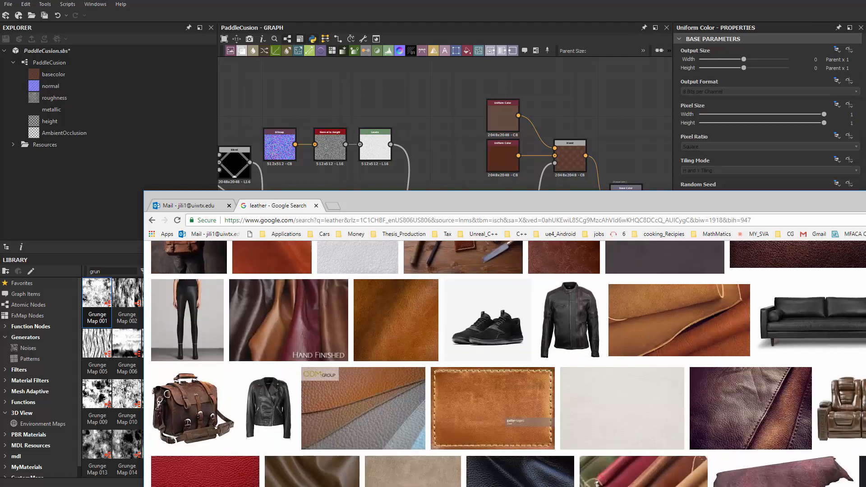
scroll(508, 364, "down", 3)
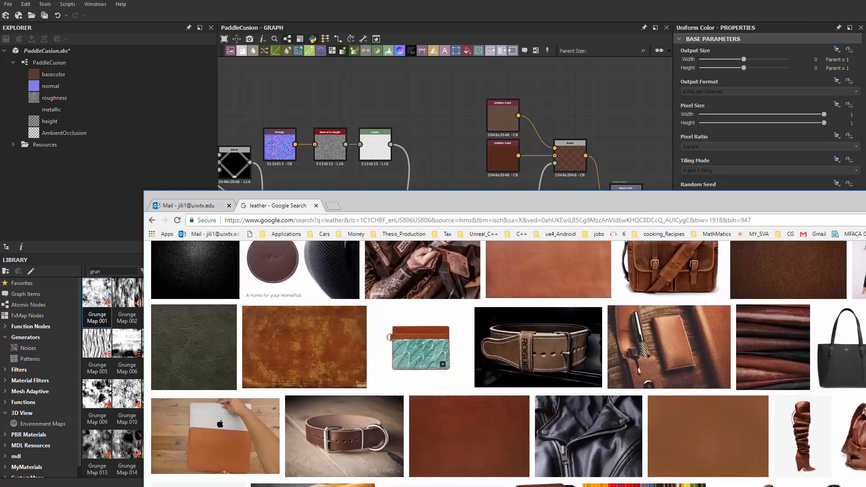
scroll(508, 364, "down", 3)
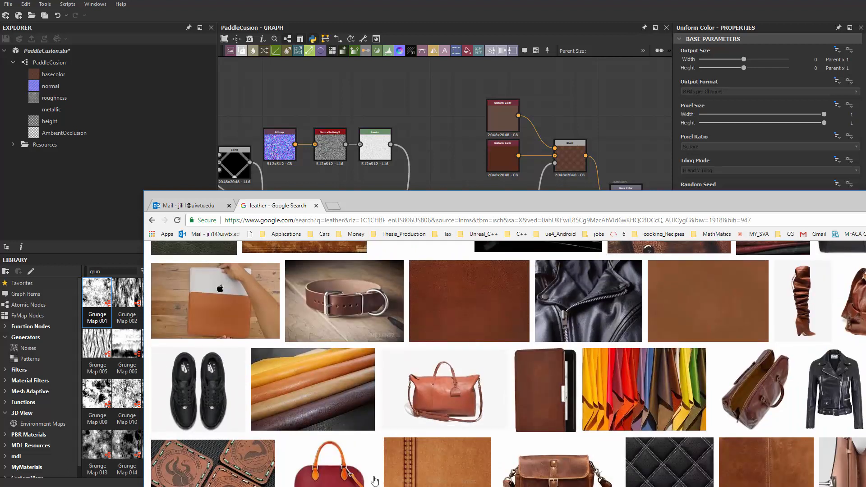
left_click(329, 412)
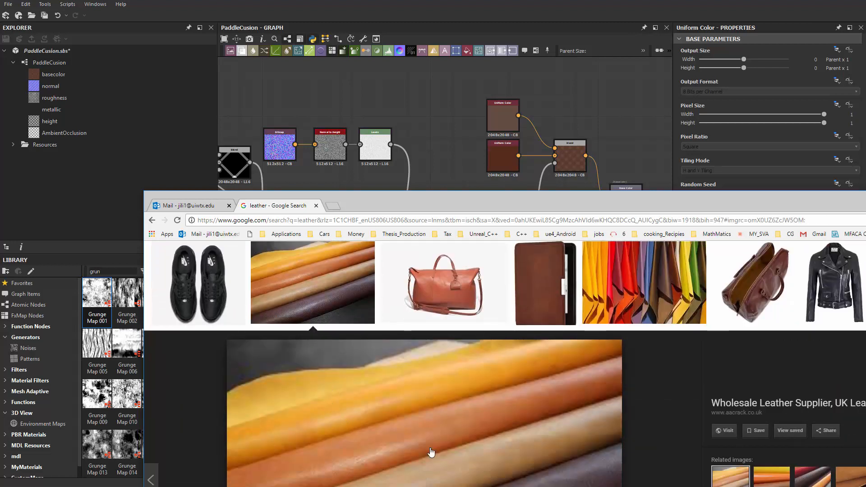
scroll(494, 481, "up", 3)
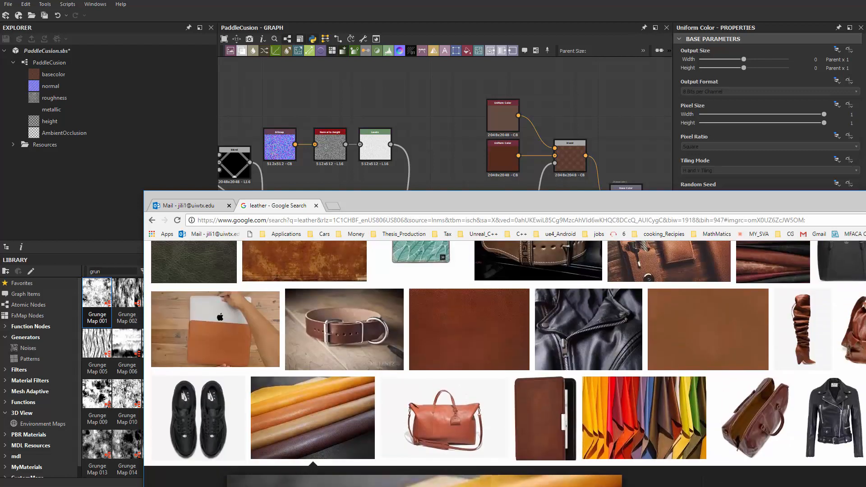
Switch back to Substance Designer and add a Gradient Map node above the Blend node of the two uniform colours.
left_click_drag(734, 208, 173, 128)
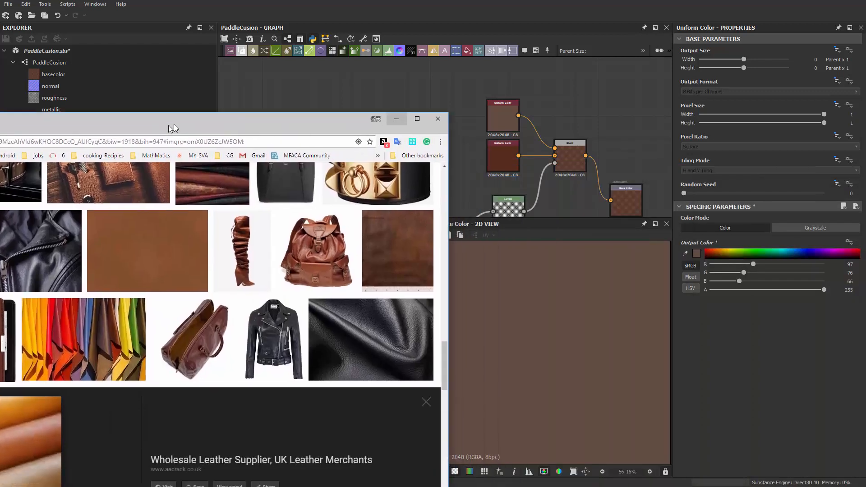
scroll(667, 211, "up", 2)
middle_click_drag(552, 144, 611, 111)
scroll(591, 128, "up", 2)
middle_click_drag(554, 170, 559, 251)
scroll(528, 189, "down", 2)
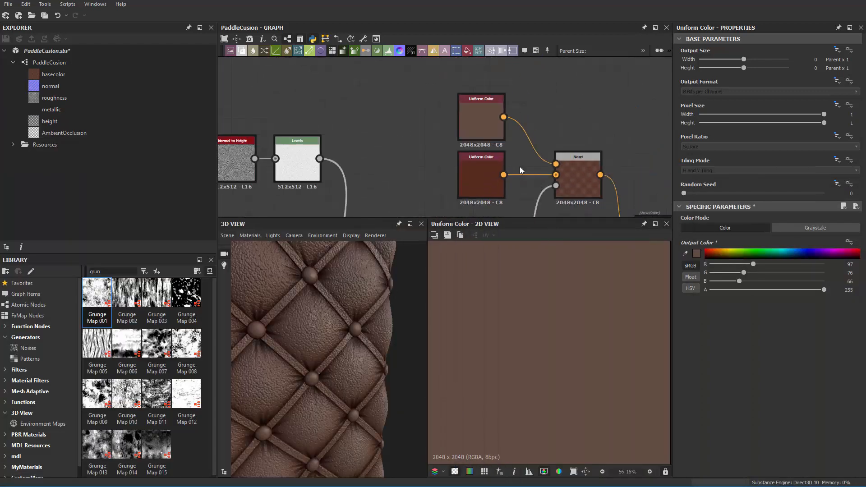
key("space")
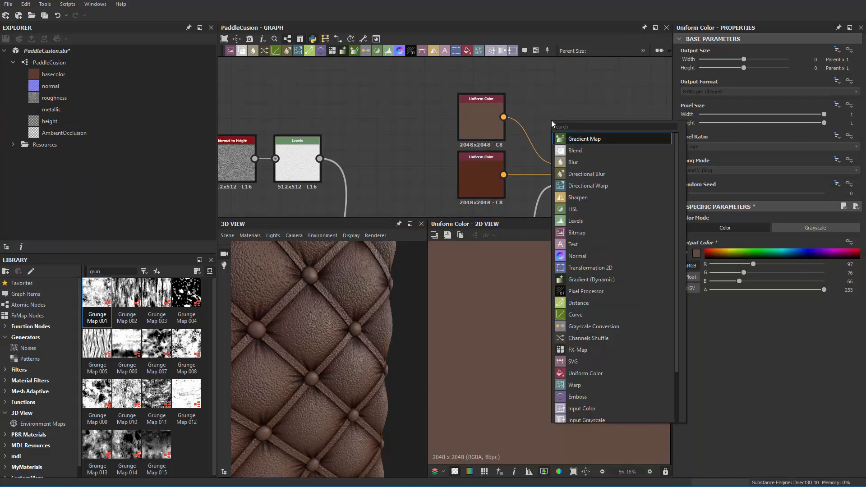
key("Down")
key("Up")
key("Return")
left_click_drag(551, 120, 591, 110)
scroll(591, 110, "up", 1)
Open the Gradient Editor for the new Gradient Map node and place it over the graph.
left_click(734, 283)
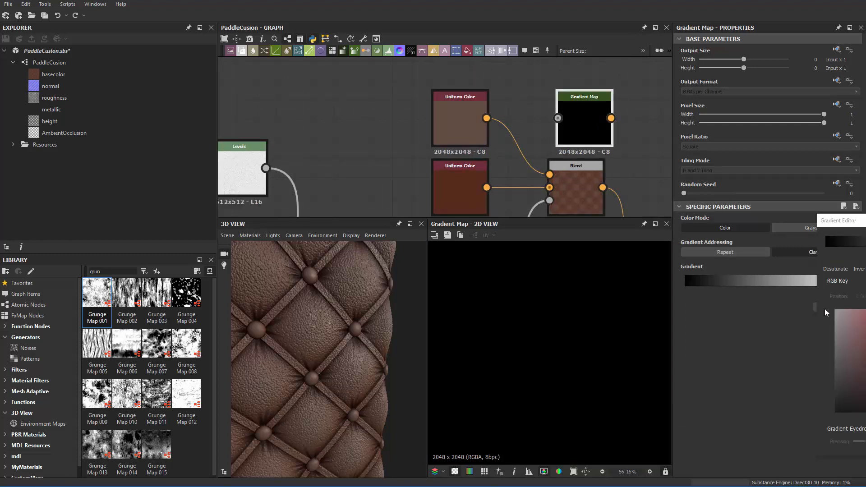
left_click(826, 310)
left_click_drag(289, 87, 328, 104)
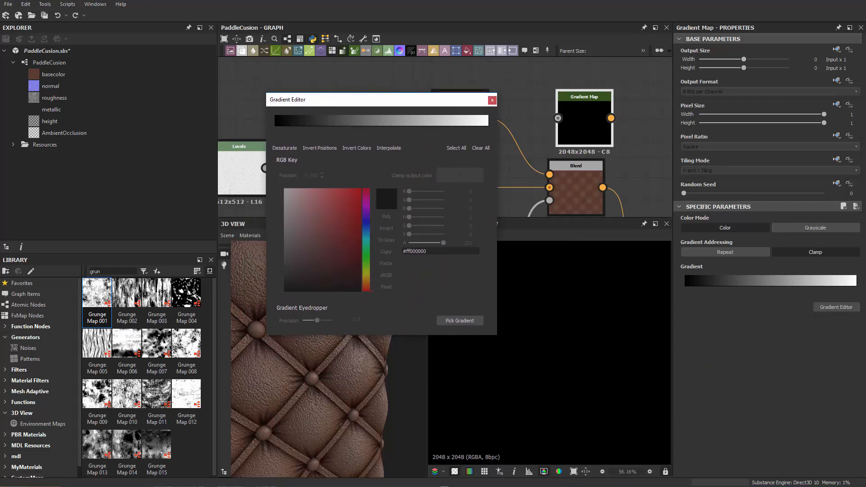
Arrange the Chrome and Substance Designer windows side by side so the rolled hides photo and the Gradient Editor are both accessible.
left_click_drag(0, 95, 124, 118)
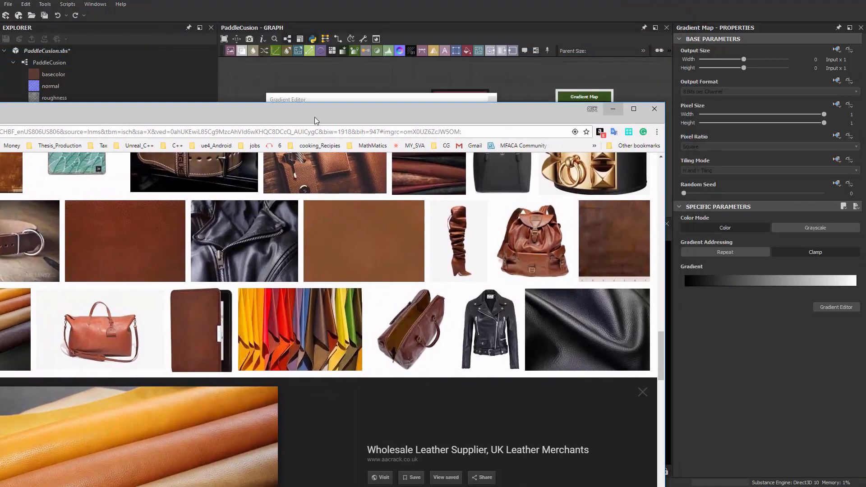
left_click(344, 100)
left_click_drag(344, 100, 566, 84)
left_click(76, 124)
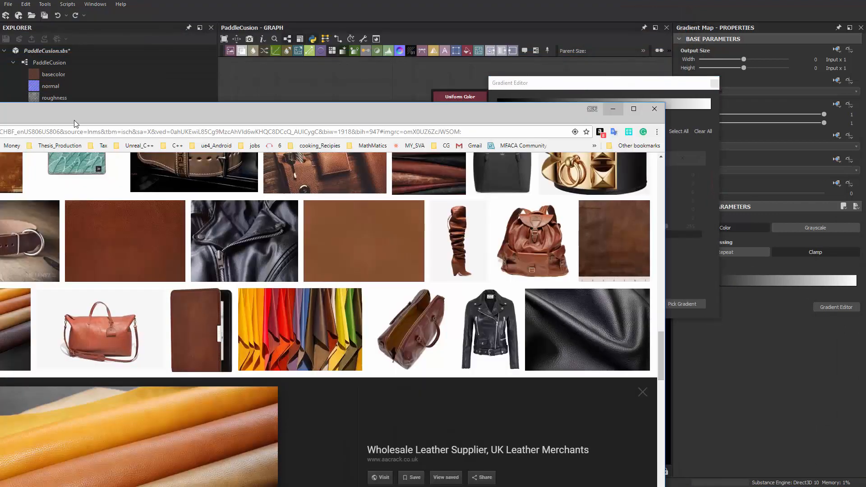
left_click_drag(74, 121, 37, 27)
left_click_drag(662, 82, 618, 89)
left_click_drag(1, 27, 374, 18)
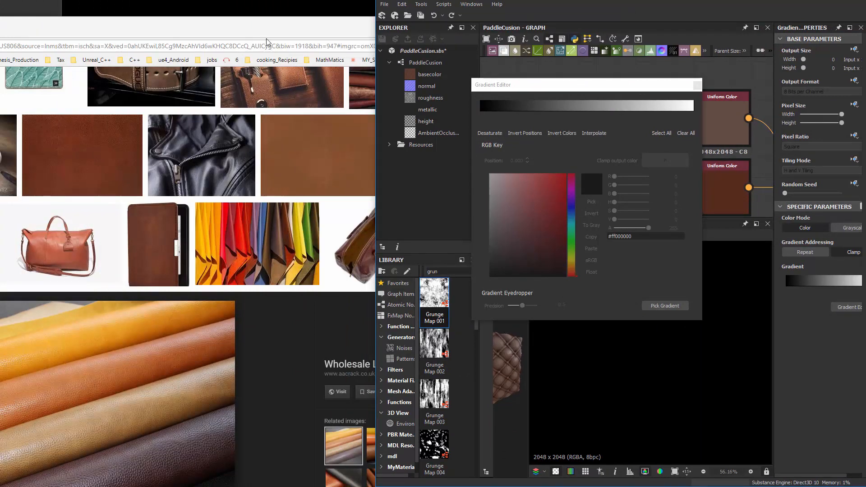
left_click_drag(266, 27, 275, 0)
left_click(638, 232)
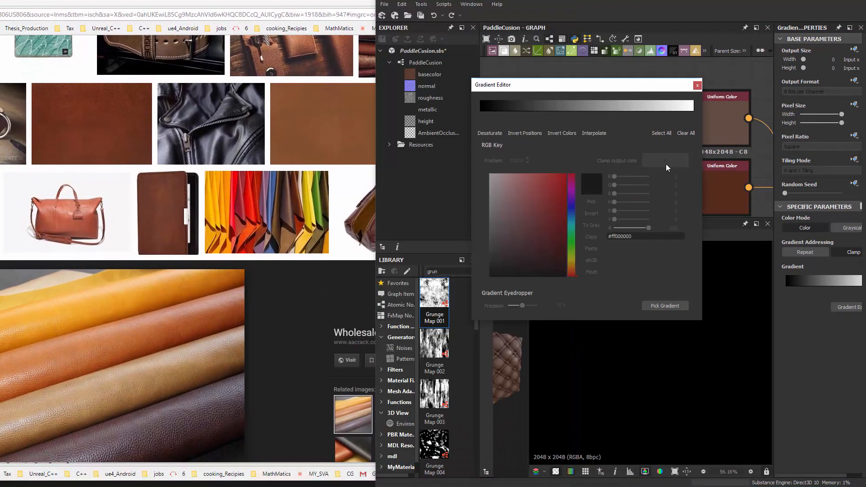
left_click_drag(580, 86, 584, 107)
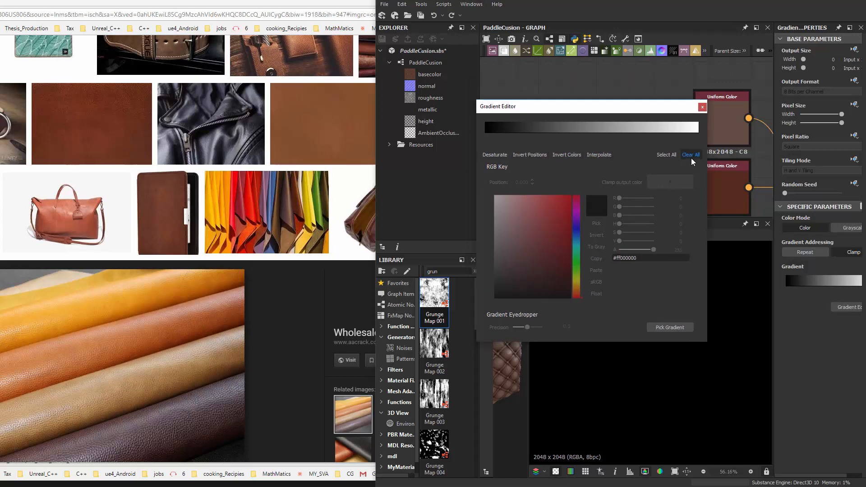
Pick a gradient from the hides photo, sampling from the yellow roll across to the dark brown one, and close the Gradient Editor.
left_click(670, 327)
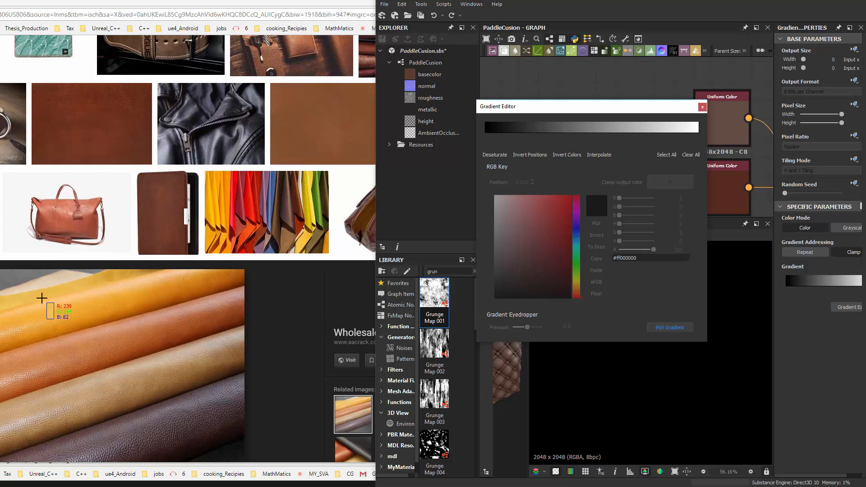
left_click_drag(44, 300, 131, 441)
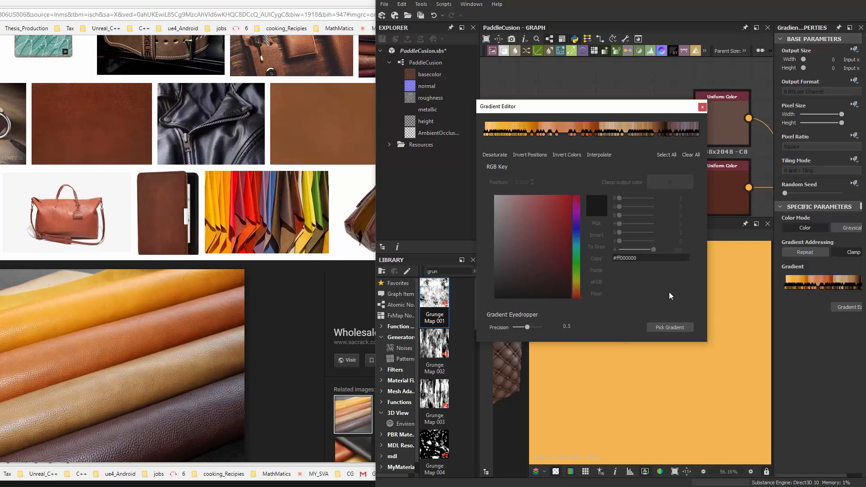
left_click(702, 107)
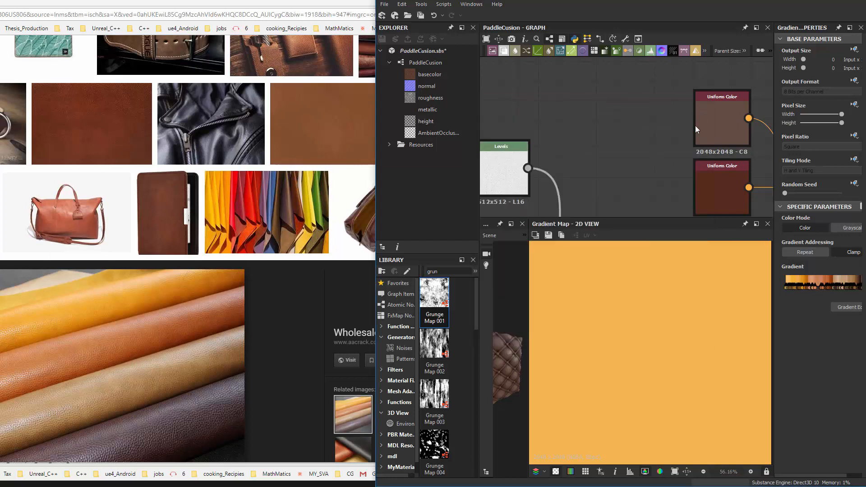
Connect the padding pattern's Levels output to the Gradient Map and the Gradient Map to the Base Color output.
scroll(613, 134, "up", 2)
scroll(666, 120, "down", 2)
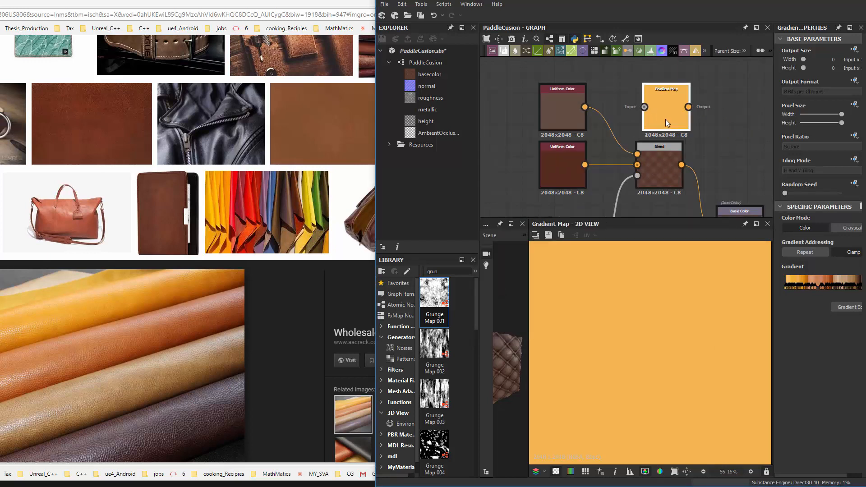
scroll(589, 140, "down", 1)
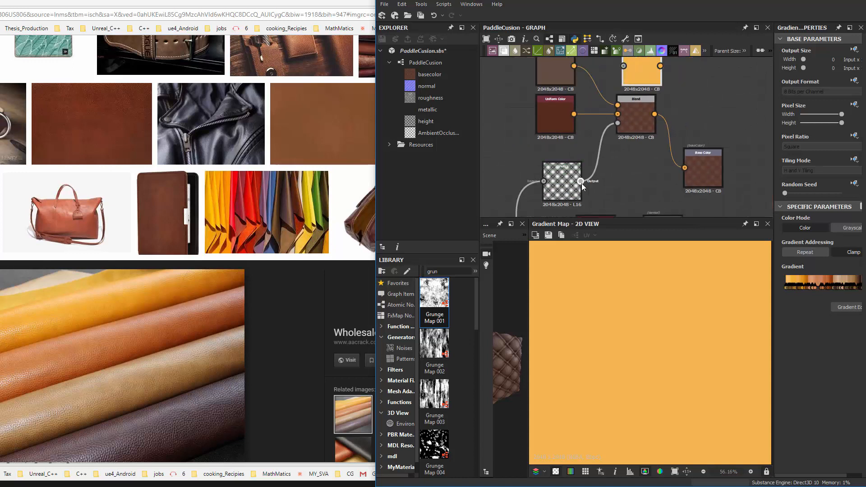
left_click_drag(581, 182, 660, 341)
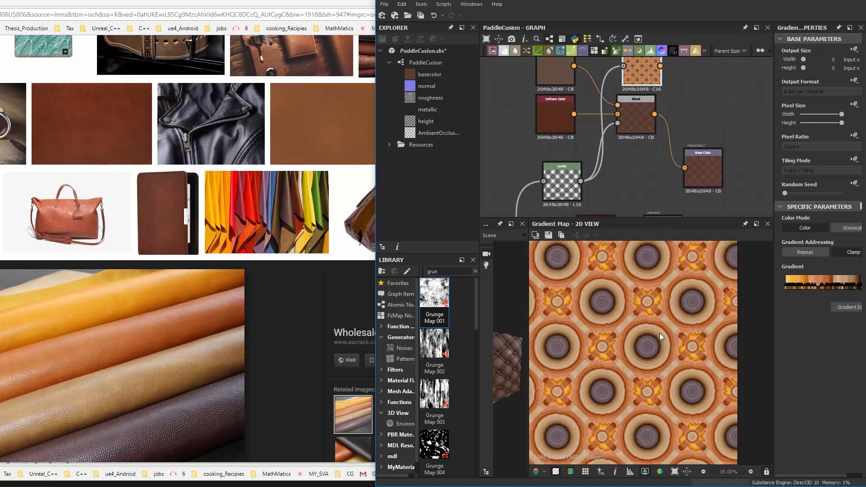
middle_click_drag(676, 105, 662, 112)
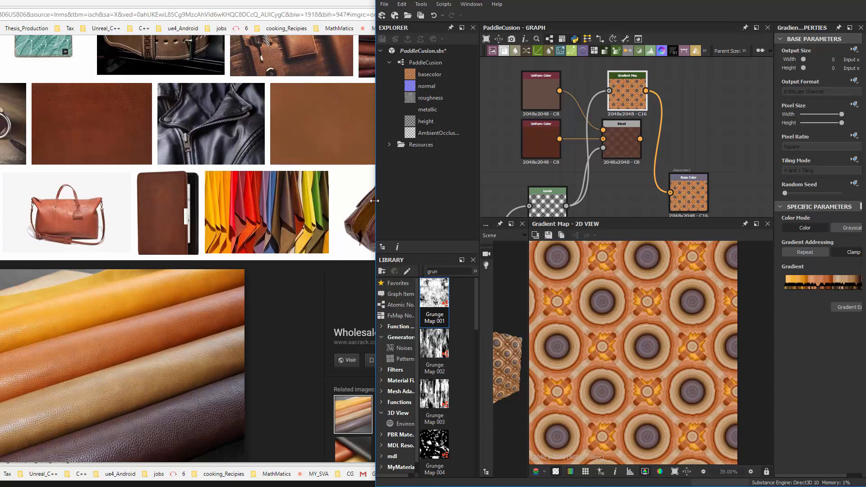
Widen the Substance Designer window and examine the gradient-coloured cushion in the 3D view.
left_click_drag(376, 206, 87, 208)
left_click_drag(301, 361, 395, 377)
mouse_move(308, 353)
left_mouse_down()
mouse_move(259, 348)
mouse_move(288, 337)
mouse_move(307, 343)
left_mouse_up()
Undo both Gradient Map connections and clear all keys from its gradient in the Gradient Editor.
key("ctrl+z")
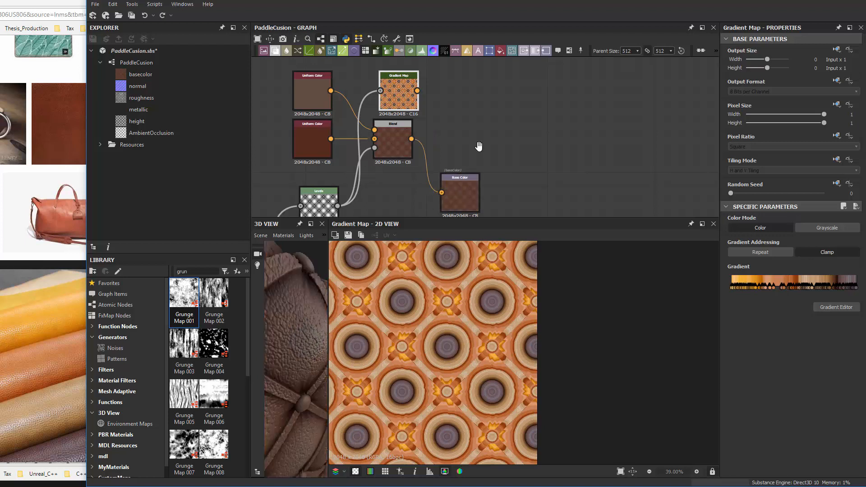
key("ctrl+z")
middle_click_drag(480, 147, 510, 139)
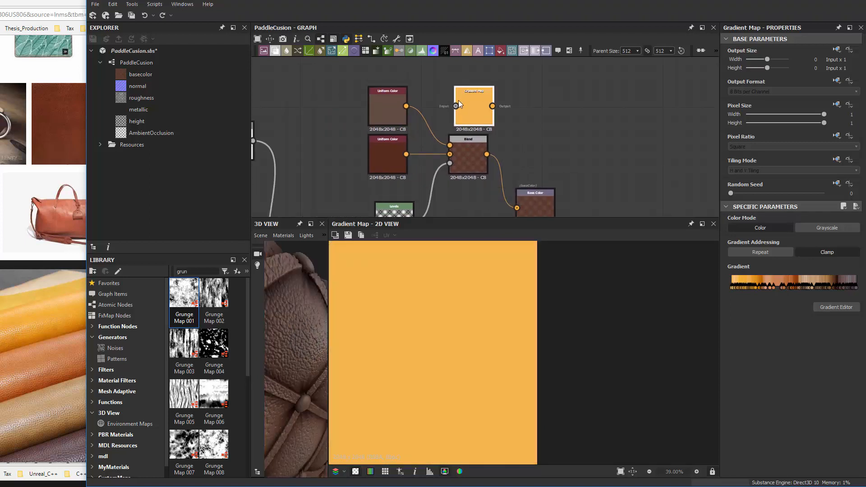
left_click(829, 307)
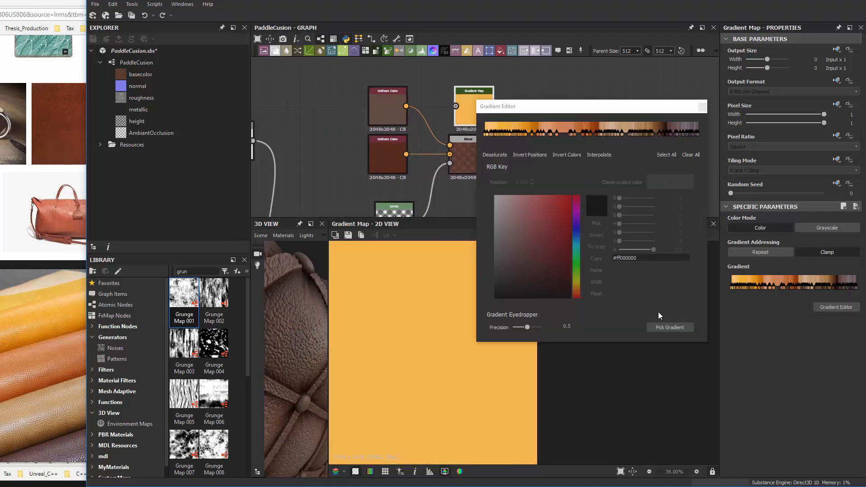
left_click(690, 155)
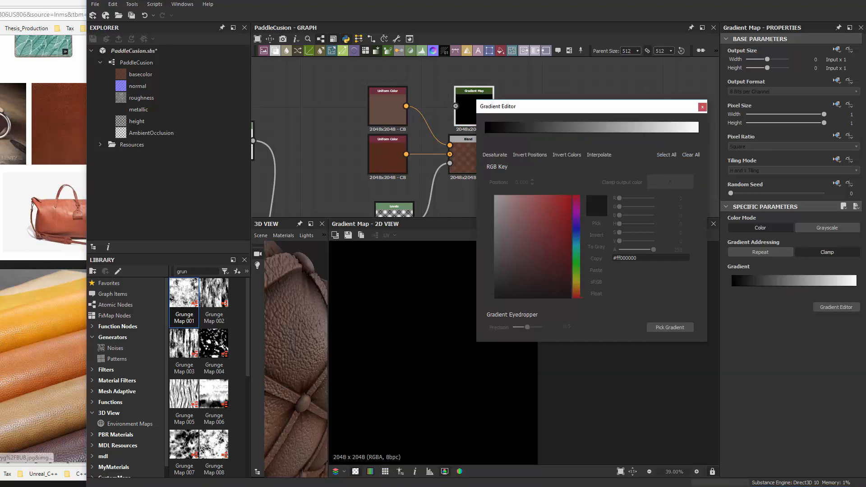
Return to Chrome and browse the leather image results for a different colour reference.
left_click(11, 186)
scroll(394, 302, "down", 3)
scroll(394, 302, "up", 8)
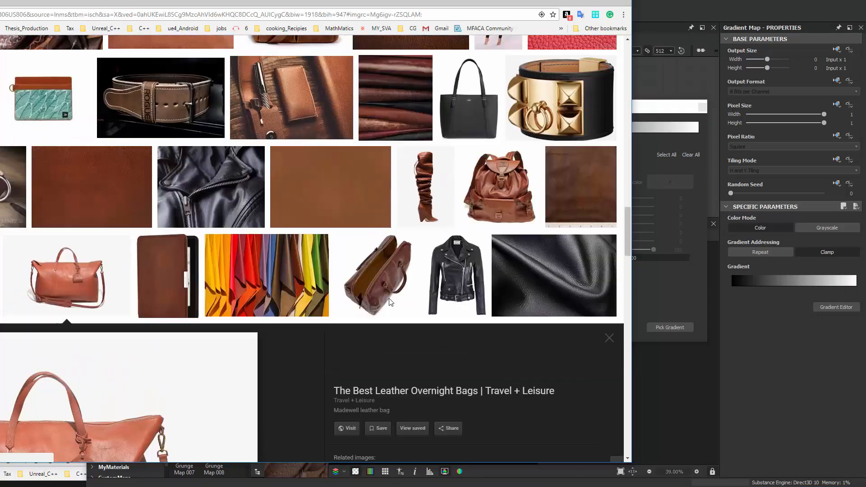
scroll(393, 301, "up", 7)
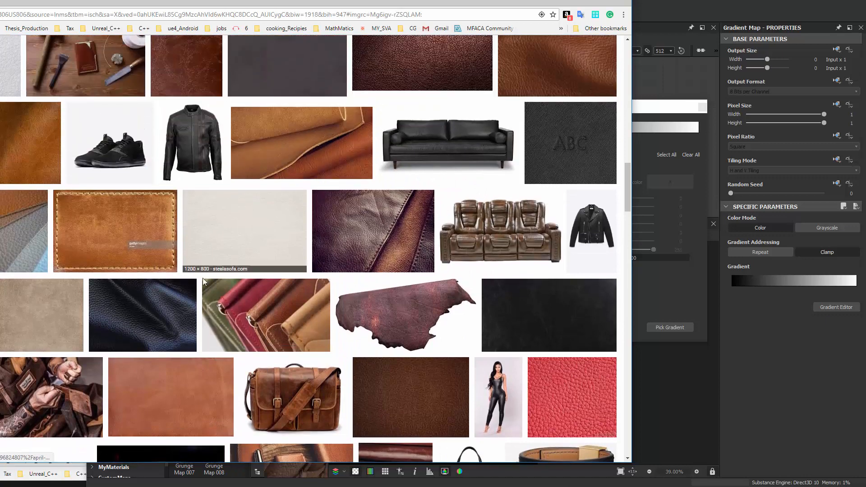
scroll(259, 274, "up", 6)
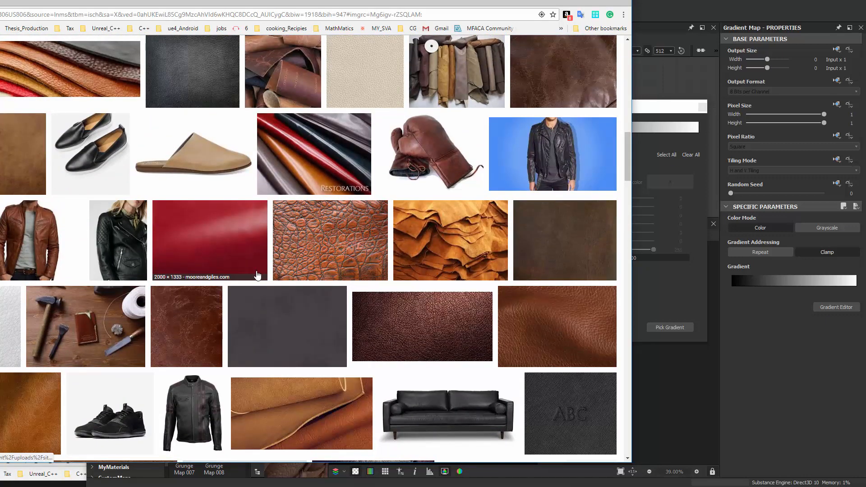
scroll(253, 272, "up", 8)
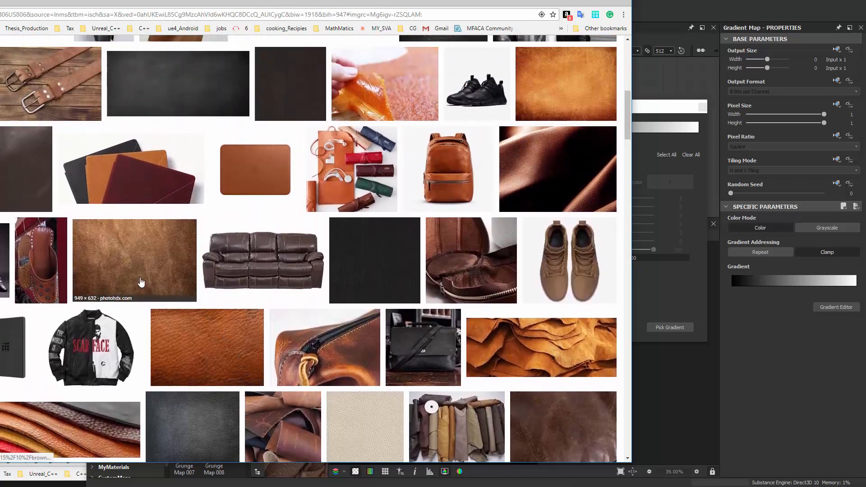
scroll(140, 282, "up", 8)
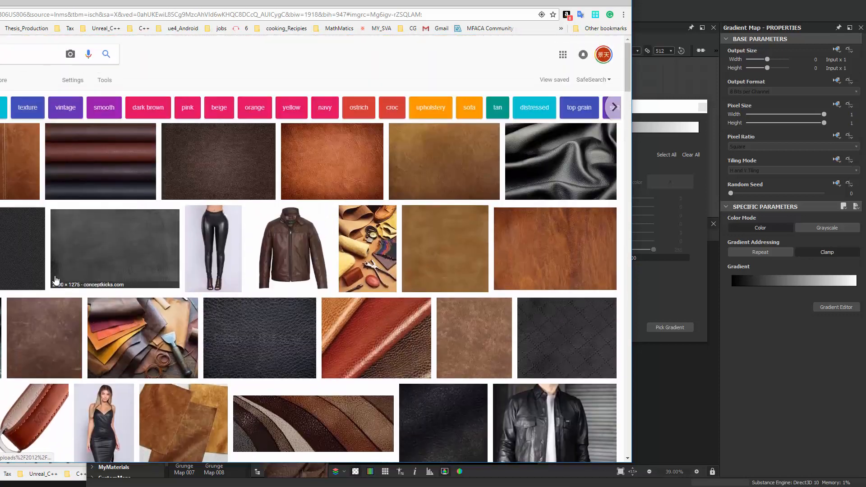
Preview the orange cattle leather texture from TextureX, compare it with related leather images, and return to it.
left_click(541, 268)
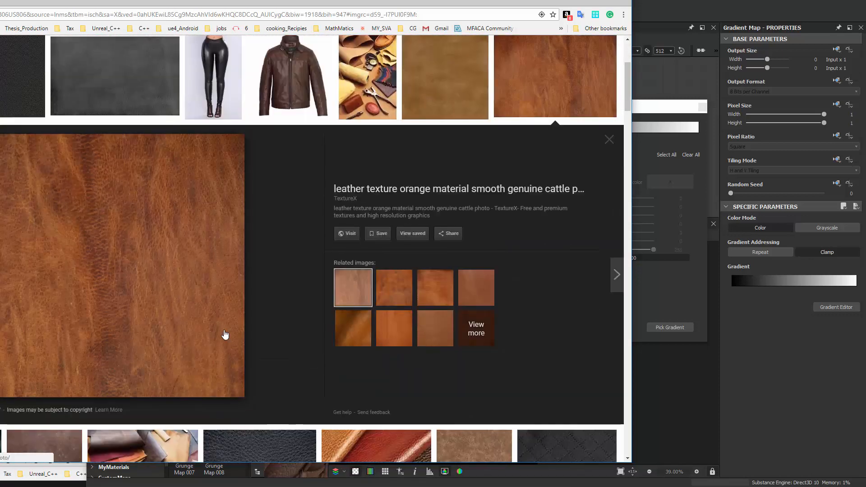
left_click(391, 299)
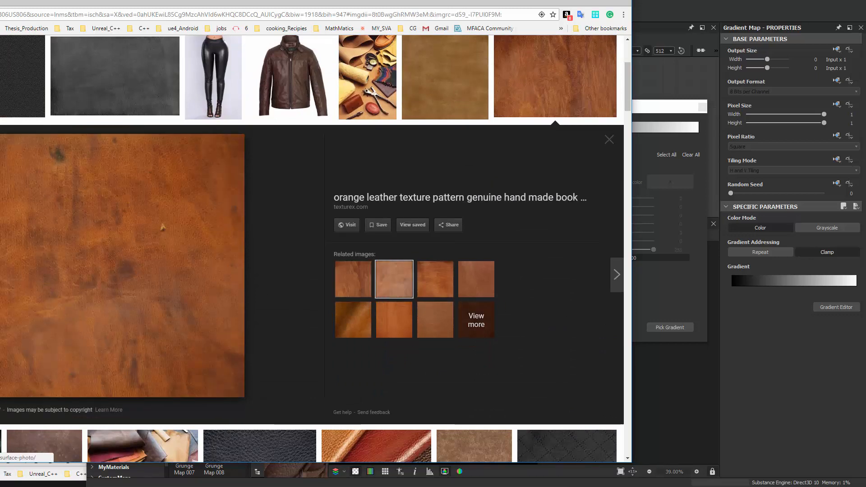
left_click(347, 289)
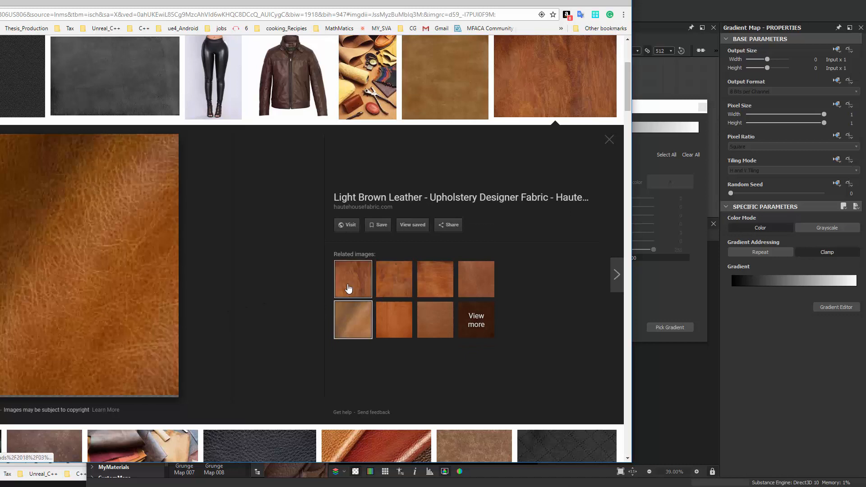
left_click(345, 287)
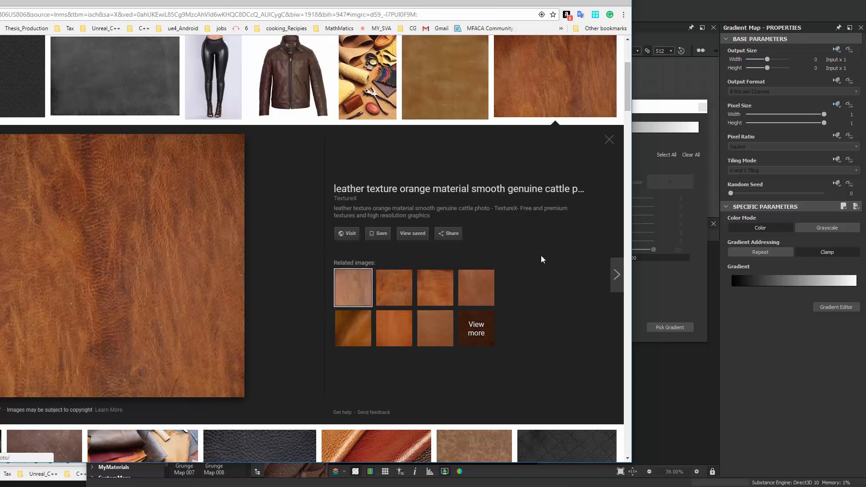
Move the Substance Designer window clear of the leather photo, pick a short gradient across its orange-to-dark-brown grain, and close the Gradient Editor.
key("alt+Tab")
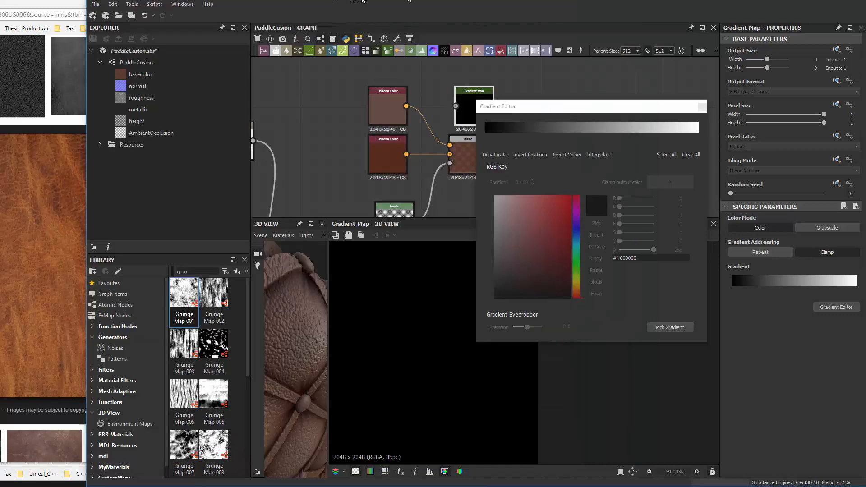
left_click_drag(362, 0, 518, 9)
left_click(670, 328)
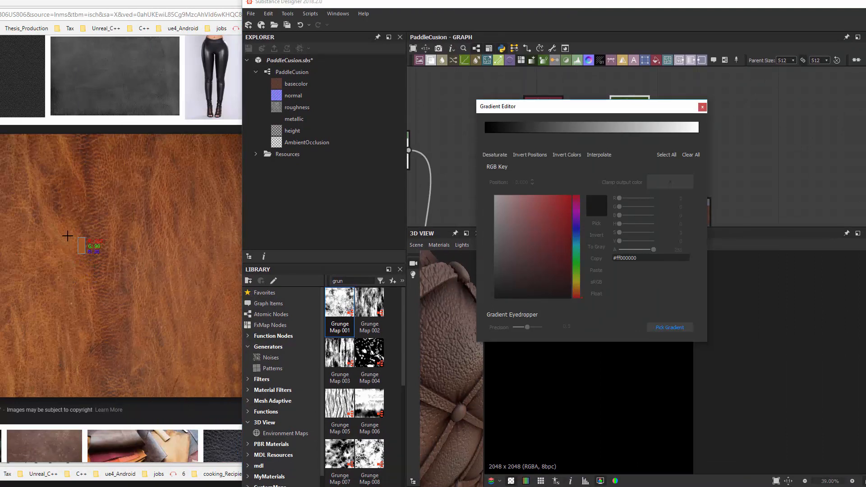
left_click_drag(62, 236, 89, 236)
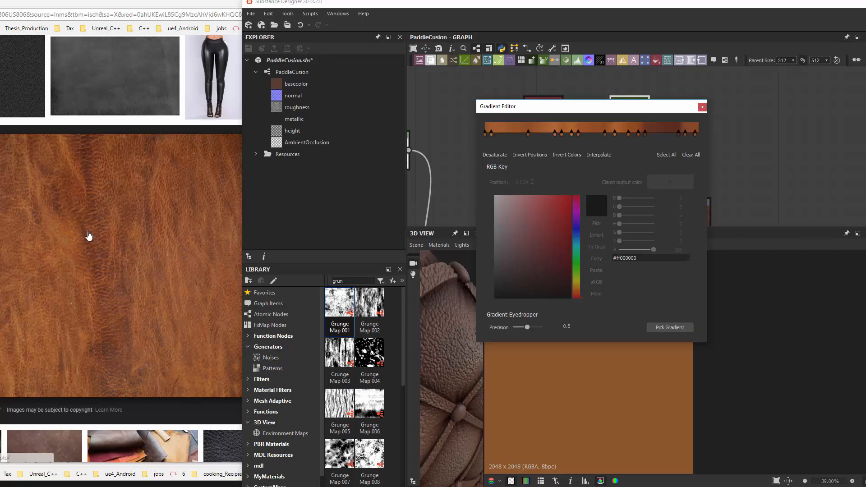
left_click(703, 107)
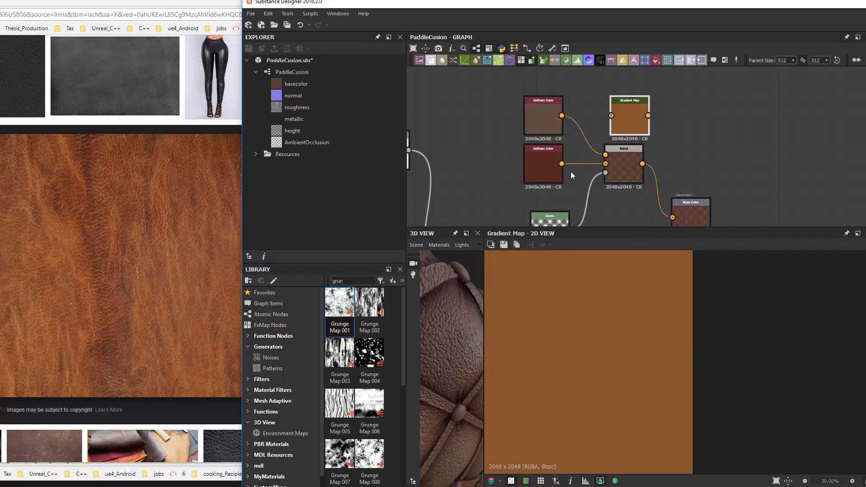
Feed the Levels padding pattern into the Gradient Map and connect the Gradient Map's output to Base Color.
left_click_drag(601, 110, 612, 90)
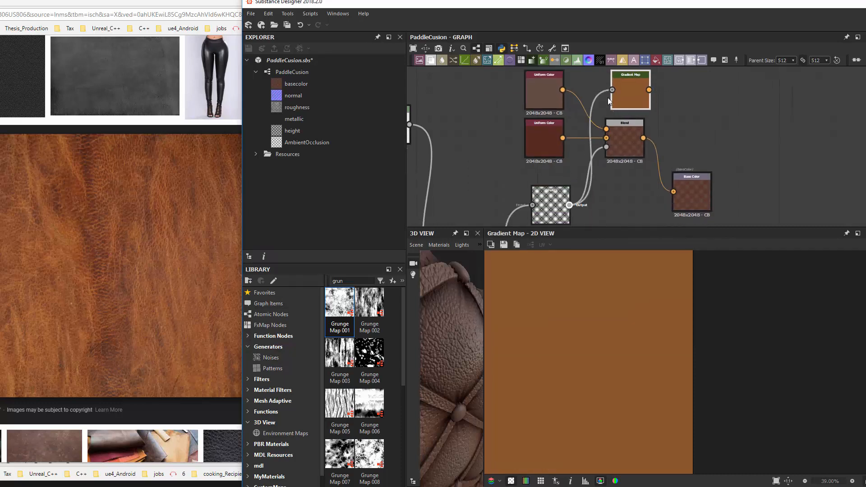
scroll(629, 139, "up", 2)
scroll(524, 158, "up", 5)
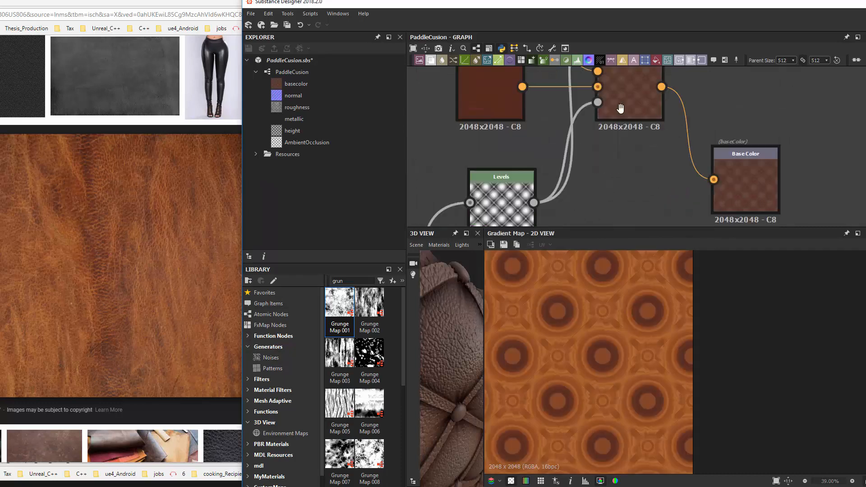
scroll(527, 149, "down", 3)
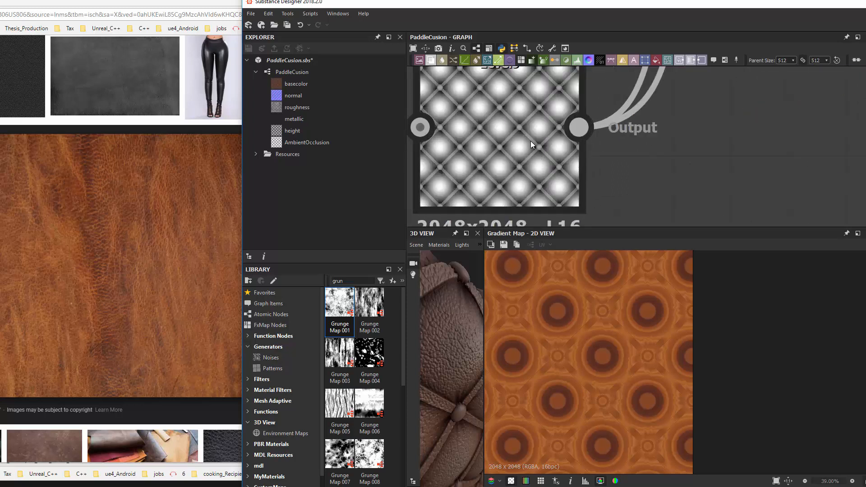
scroll(551, 163, "down", 6)
middle_click_drag(602, 140, 586, 219)
left_click_drag(683, 185, 721, 208)
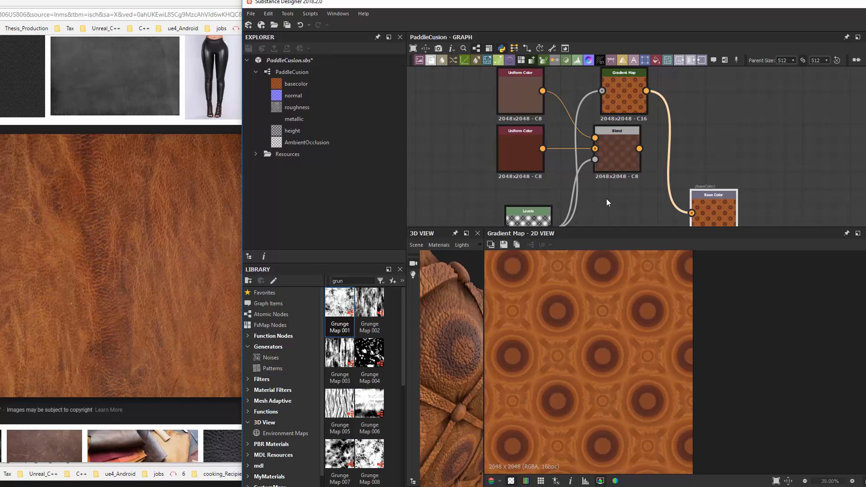
Examine the gradient-mapped padding pattern up close and compare it with the old Blend result.
scroll(618, 194, "up", 1)
scroll(610, 207, "down", 1)
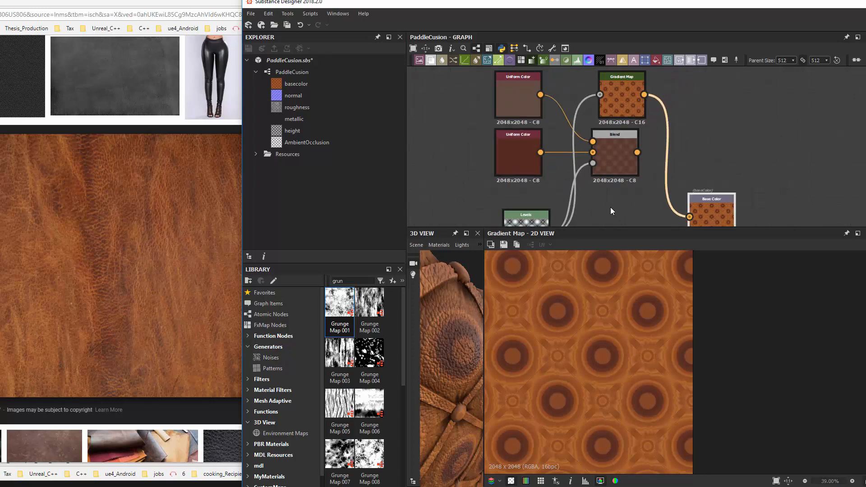
left_click(605, 175)
scroll(608, 189, "up", 3)
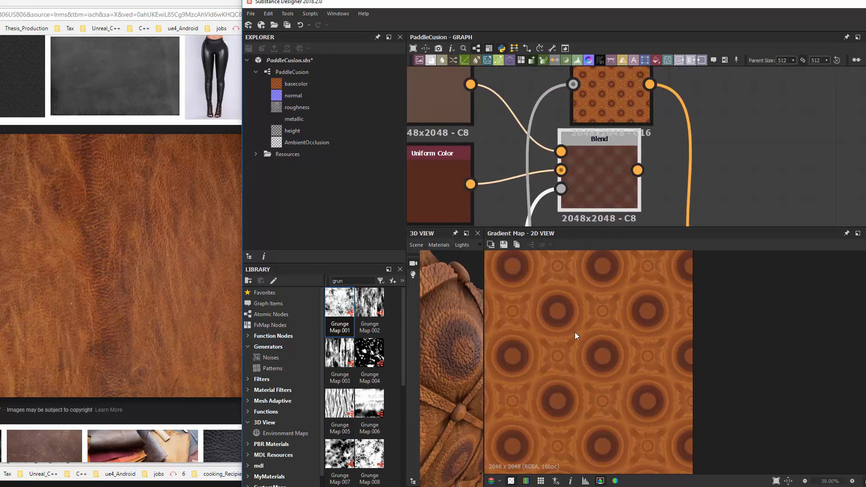
scroll(577, 345, "up", 5)
scroll(686, 373, "down", 4)
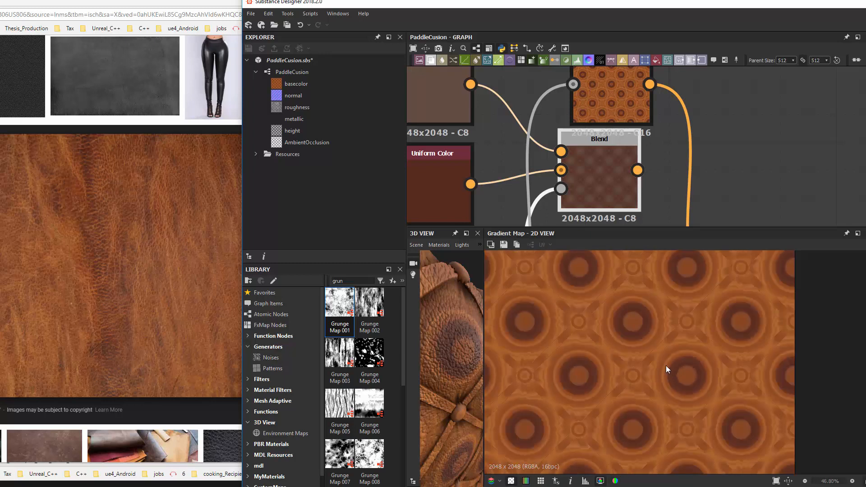
scroll(666, 366, "down", 3)
scroll(675, 145, "down", 2)
middle_click_drag(709, 143, 767, 79)
middle_click_drag(698, 168, 718, 149)
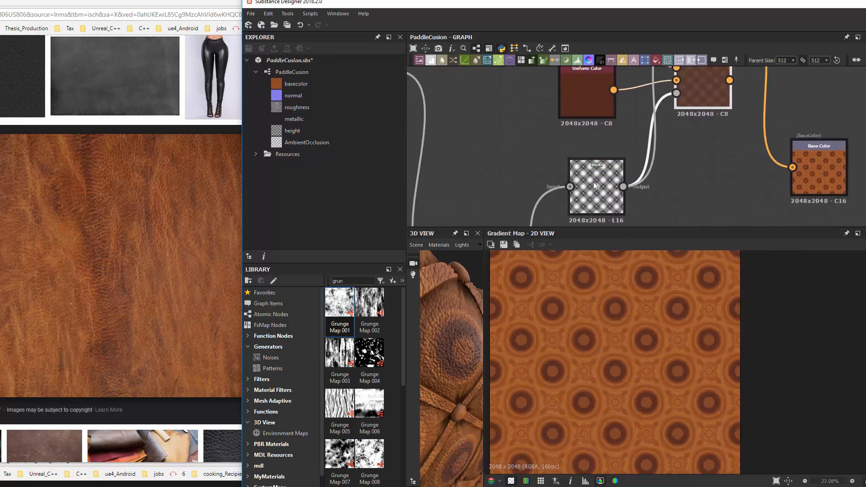
Shift the Levels node slightly and move the old Blend and dark red Uniform Color away from the Gradient Map.
left_click_drag(593, 183, 564, 183)
left_click(637, 179)
middle_click_drag(689, 167, 655, 221)
left_click(673, 162)
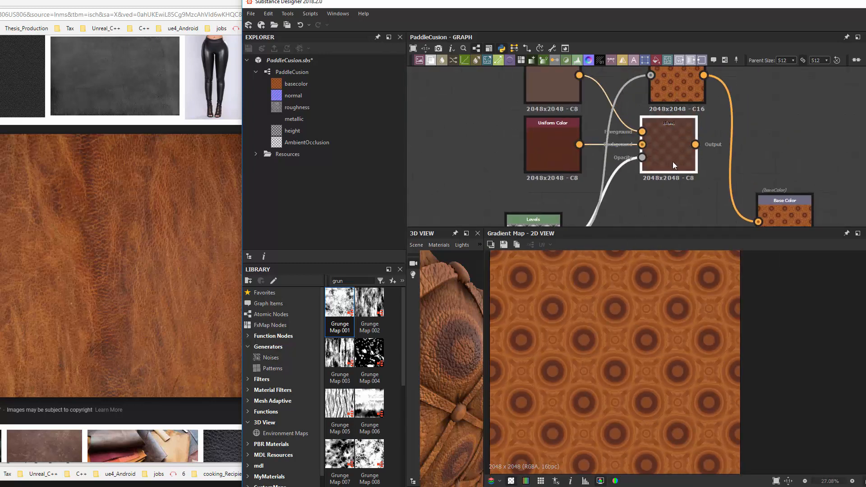
left_click_drag(672, 161, 526, 124)
middle_click_drag(500, 162, 576, 203)
left_click_drag(617, 194, 454, 175)
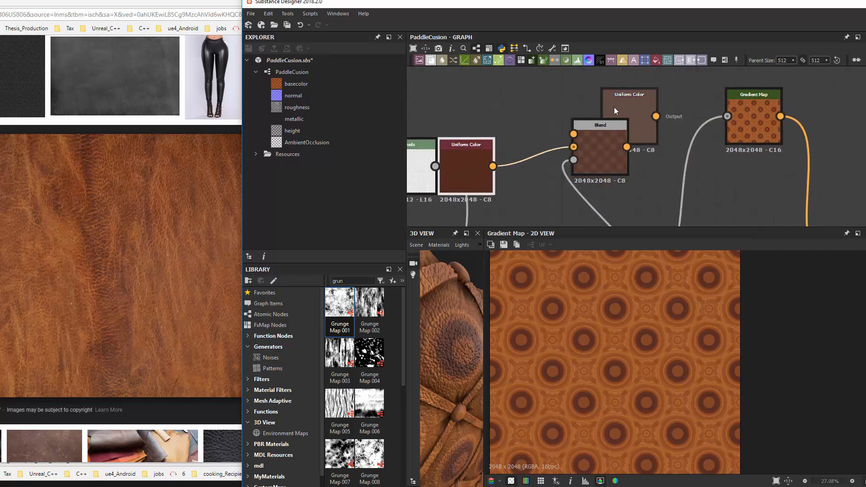
Stack the brown Uniform Color above the dark red one and place both beside the old Blend's inputs.
left_click_drag(614, 108, 487, 82)
left_click_drag(473, 156, 502, 156)
left_click_drag(612, 139, 603, 111)
left_click(499, 91)
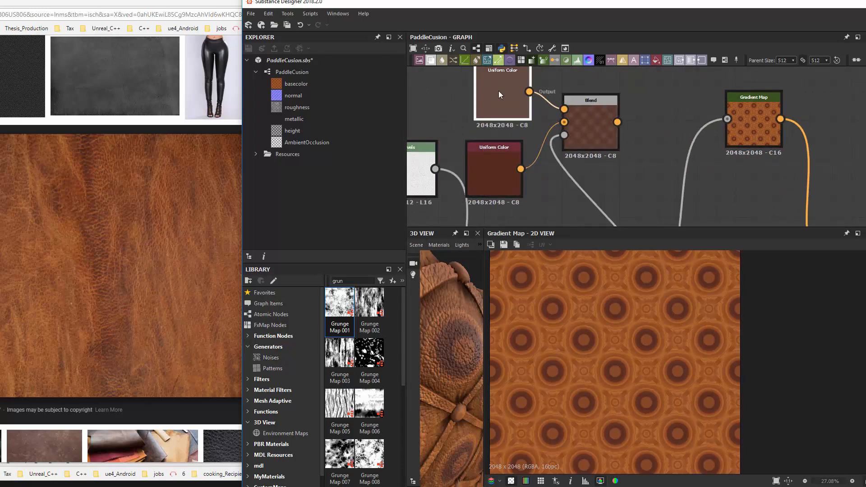
left_click_drag(499, 94, 490, 93)
left_click(498, 167)
left_click(500, 93)
left_click(489, 168)
left_click(495, 97)
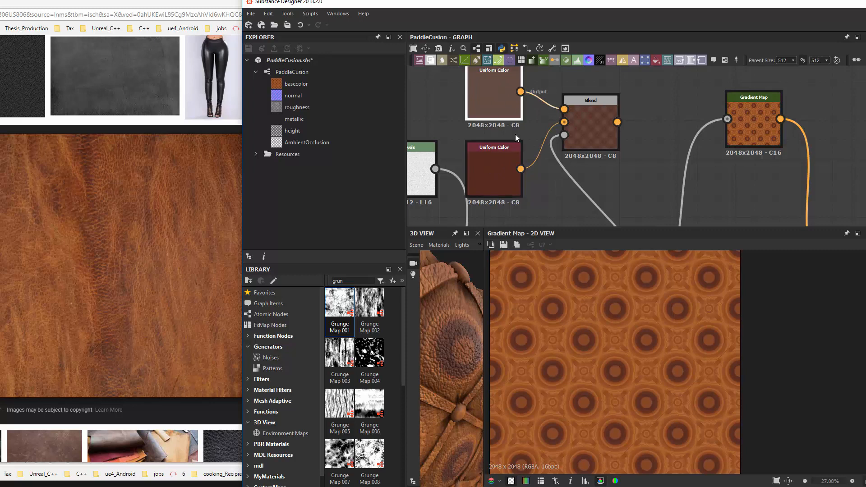
Place the Gradient Map between the Levels node and the Base Color output.
middle_click_drag(664, 192, 632, 180)
middle_click_drag(726, 182, 685, 170)
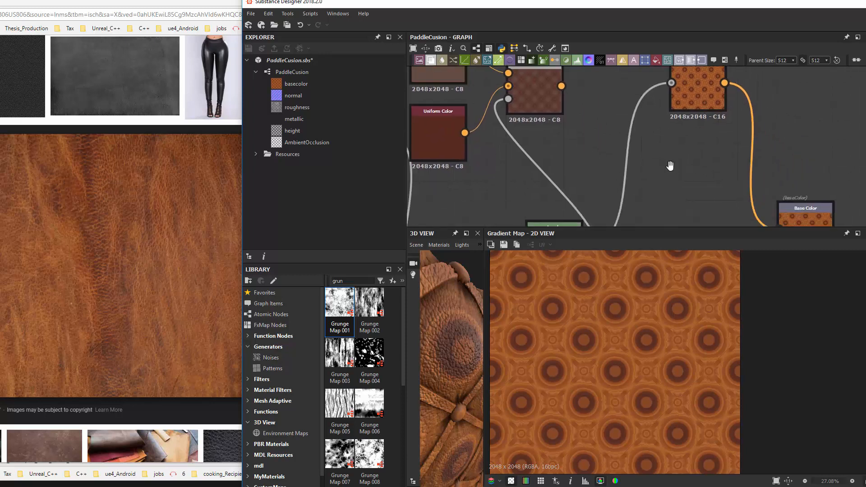
scroll(670, 166, "down", 3)
scroll(678, 163, "up", 2)
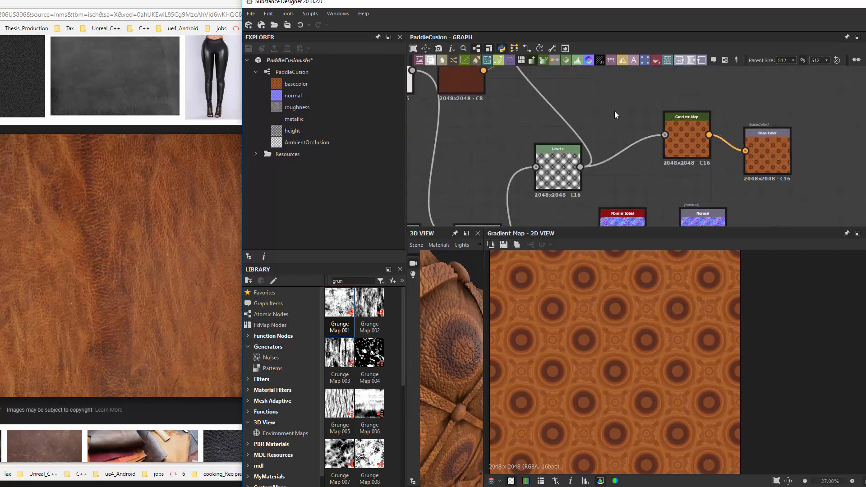
key("space")
key("Return")
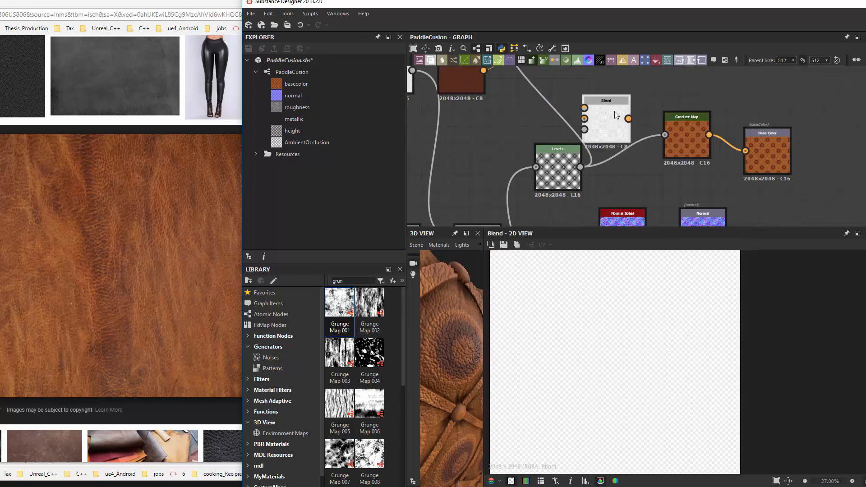
key("Delete")
Add a Blur node between Levels and the Gradient Map, connecting it to both.
key("space")
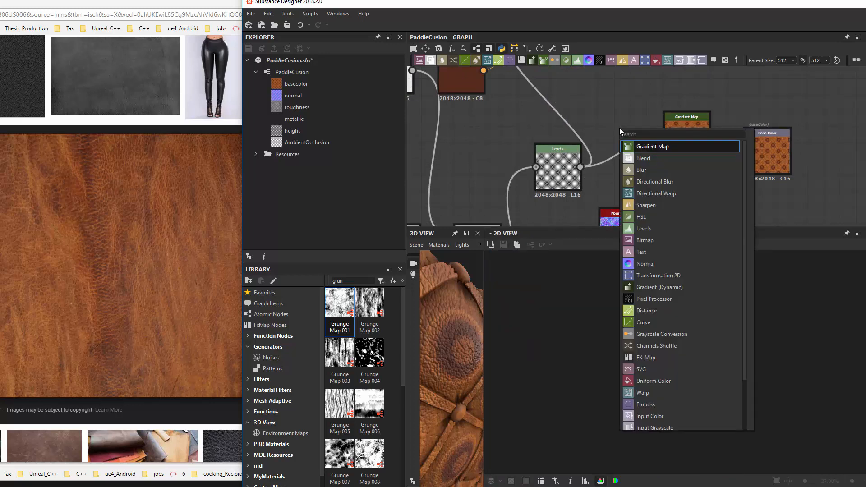
type("blur")
key("Return")
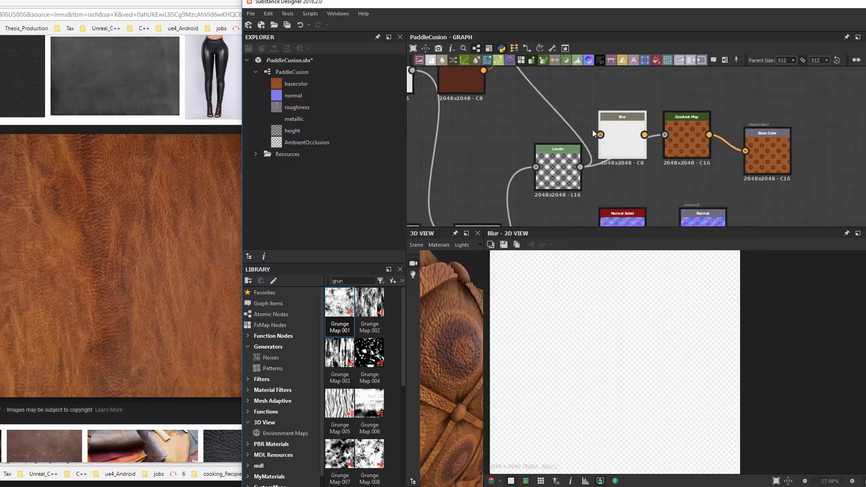
left_click_drag(601, 142, 601, 135)
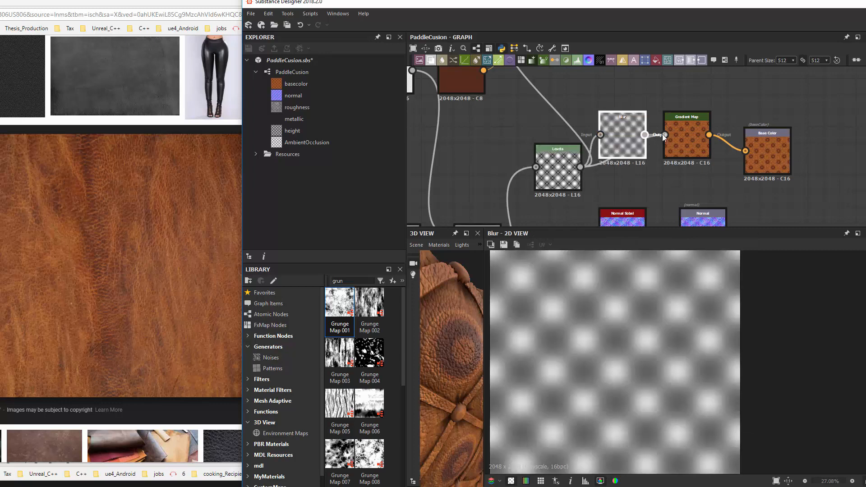
left_click_drag(662, 134, 665, 134)
Increase the Blur intensity and widen the 3D view to inspect the leather colour on the cube.
left_click_drag(453, 310, 453, 313)
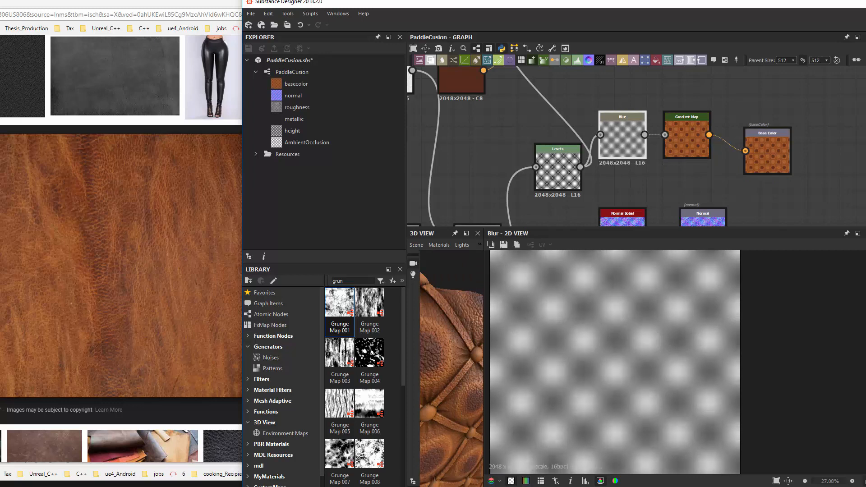
left_click_drag(447, 343, 631, 332)
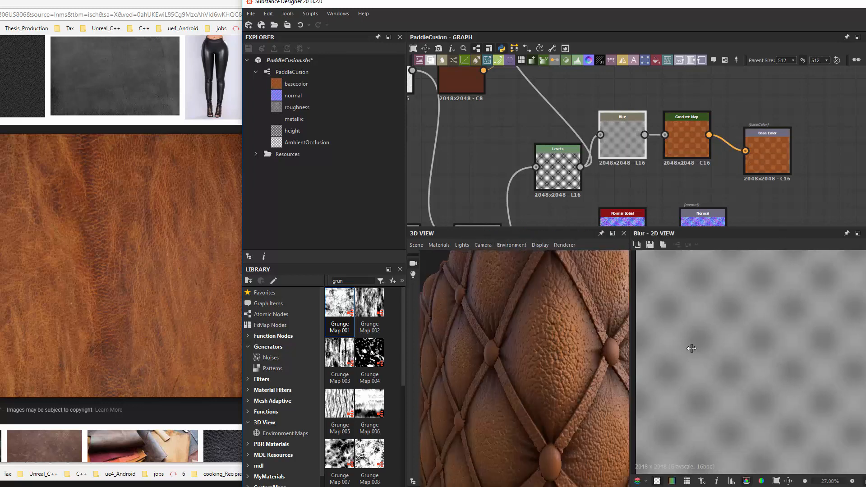
left_click_drag(600, 385, 599, 349)
left_click_drag(546, 370, 608, 369)
left_click_drag(552, 370, 592, 296)
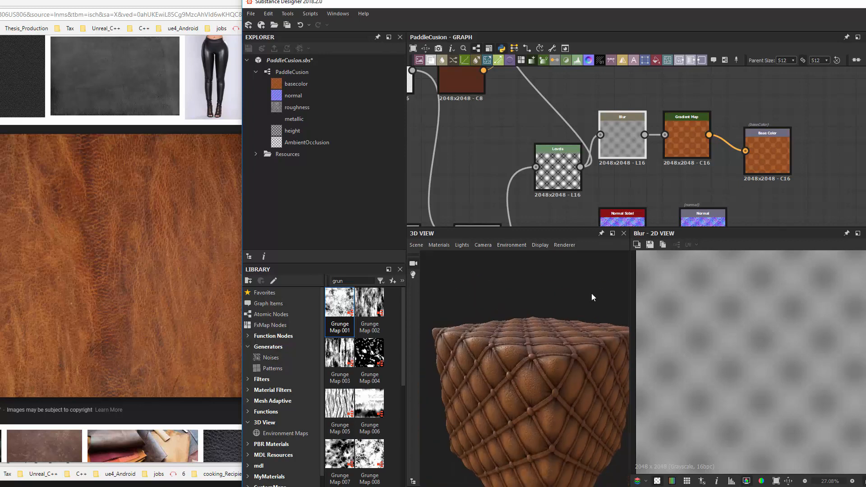
Select both old Uniform Color nodes with their Blend and move them together, clear of the new base color chain.
middle_click_drag(522, 100, 565, 181)
middle_click_drag(532, 109, 582, 140)
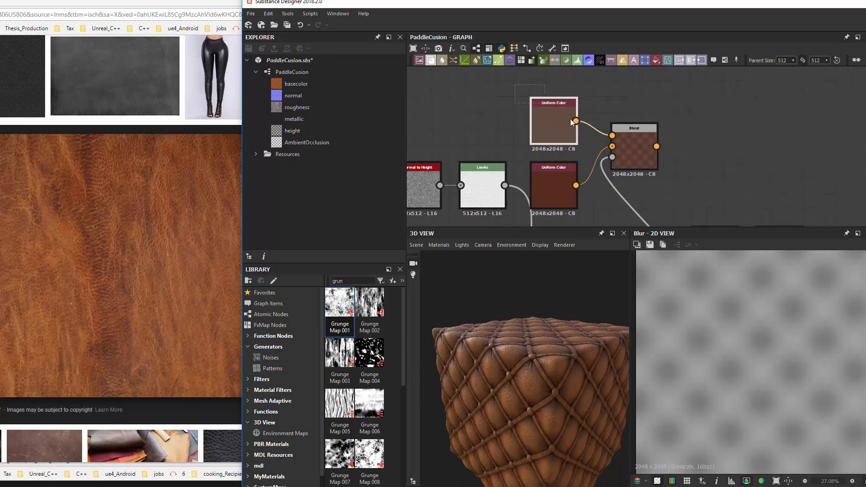
left_click_drag(641, 169, 642, 166)
left_click_drag(643, 165, 691, 140)
Examine the Gradient Map and Base Color nodes up close to judge the colour variation.
middle_click_drag(755, 185, 654, 121)
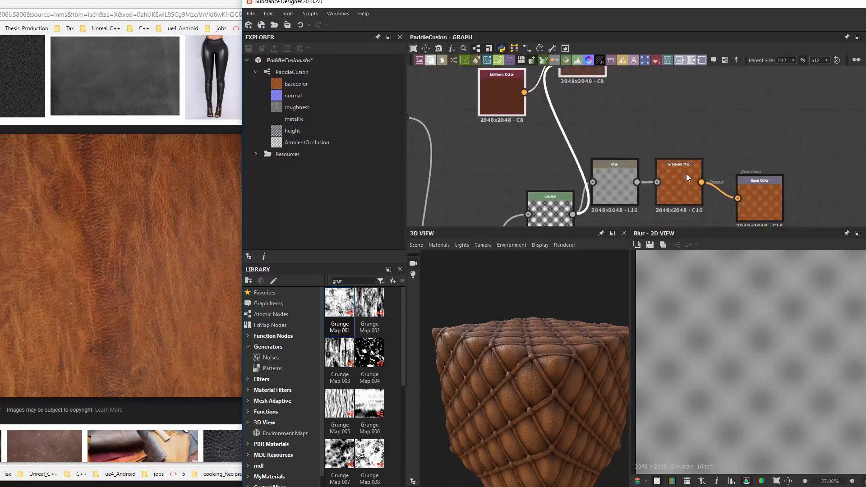
scroll(692, 175, "up", 4)
scroll(691, 175, "up", 2)
scroll(662, 166, "down", 4)
scroll(737, 188, "up", 6)
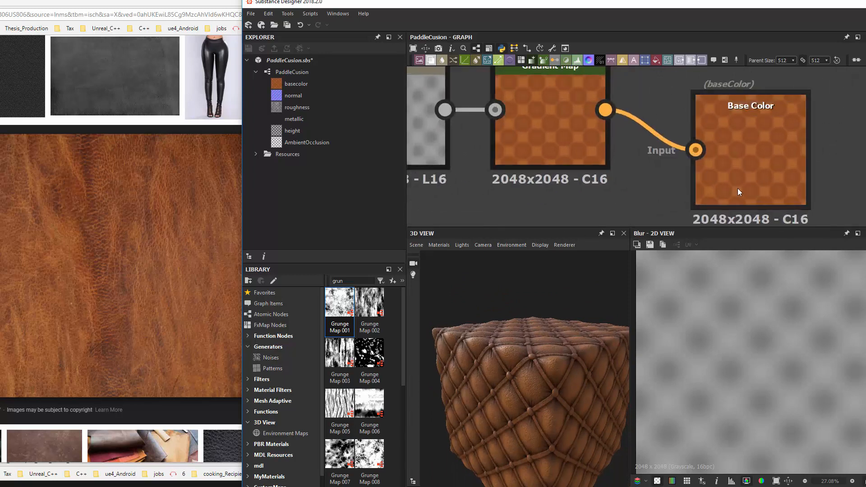
left_click(761, 175)
middle_click_drag(612, 134, 654, 193)
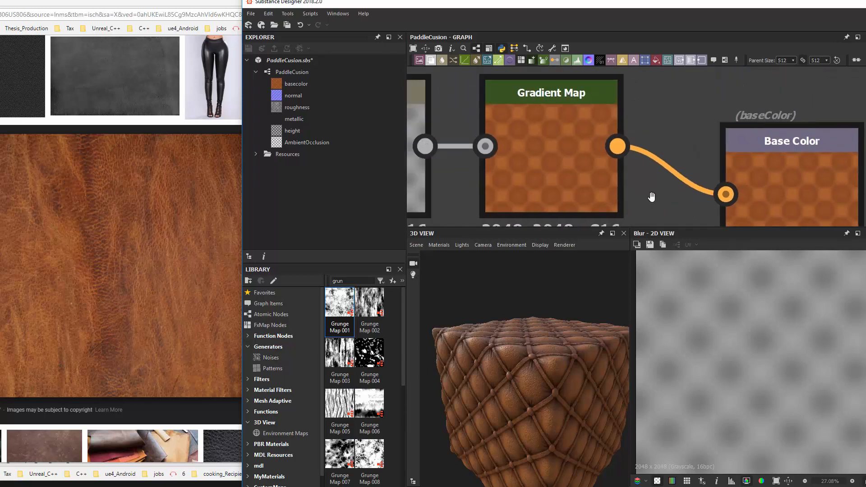
scroll(586, 176, "down", 2)
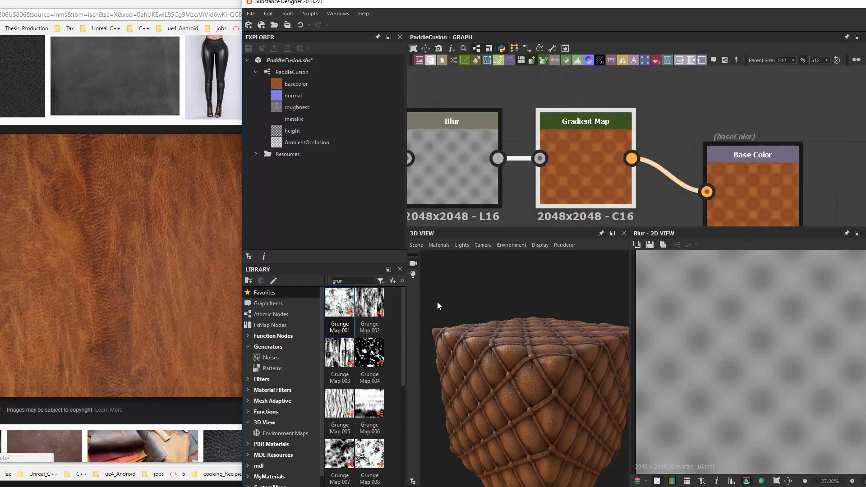
middle_click_drag(680, 216, 680, 187)
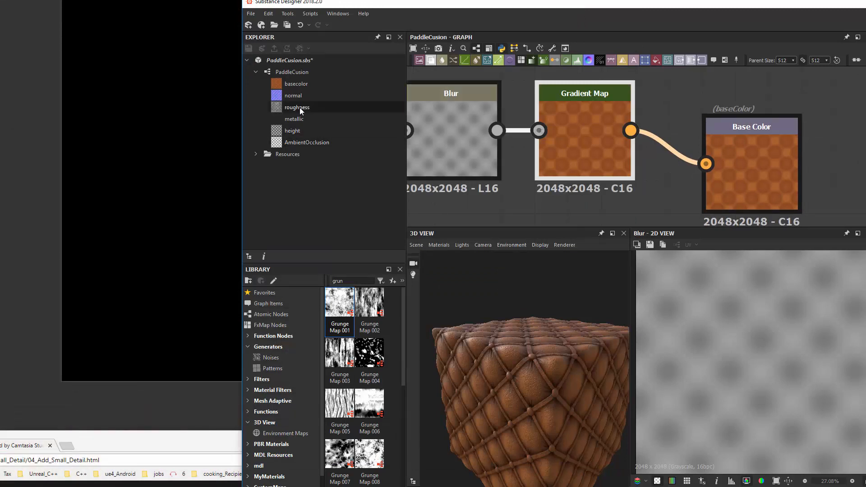
Extend the Substance Designer window over the browser and bring more of the node graph into view.
left_click_drag(242, 110, 1, 109)
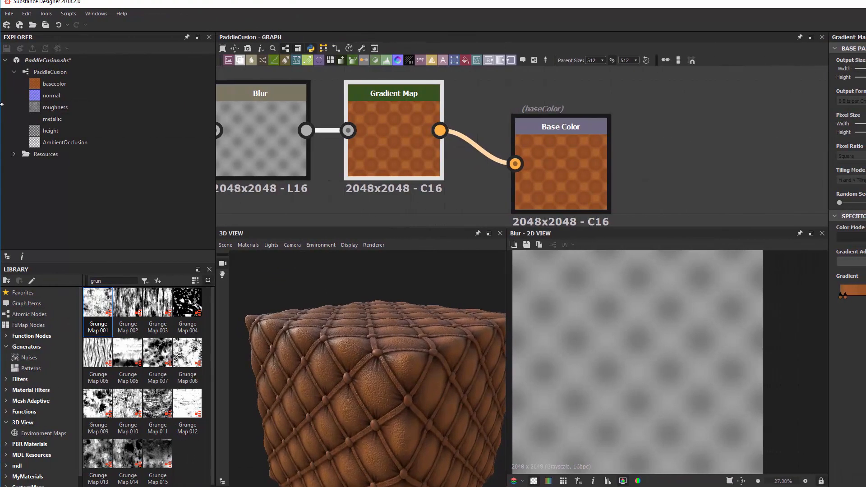
scroll(546, 290, "down", 2)
scroll(546, 290, "down", 1)
scroll(492, 259, "down", 3)
scroll(440, 166, "down", 6)
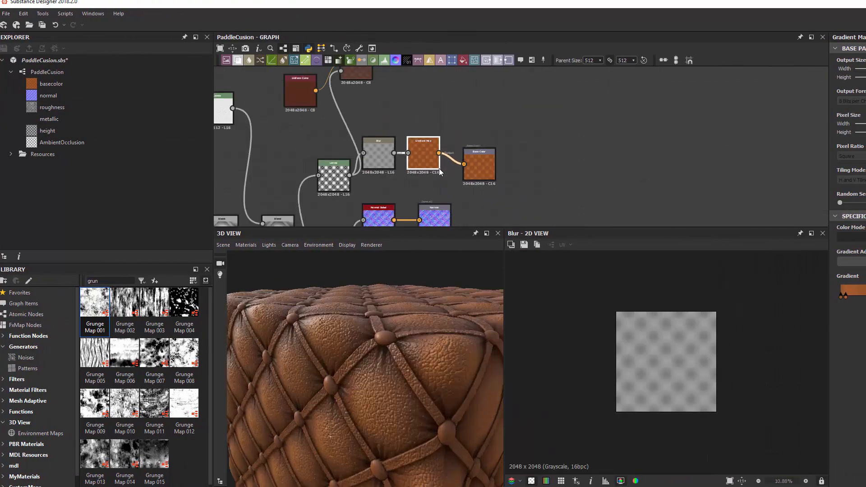
Tidy the roughness branch: reposition its final Blend, stack Grunge Map 001 under the light Uniform Color, and lower the grunge Blend.
middle_click_drag(441, 172, 457, 89)
middle_click_drag(465, 181, 463, 89)
scroll(492, 168, "up", 4)
middle_click_drag(503, 152, 479, 214)
left_click_drag(471, 160, 516, 155)
middle_click_drag(515, 156, 559, 56)
scroll(419, 143, "down", 2)
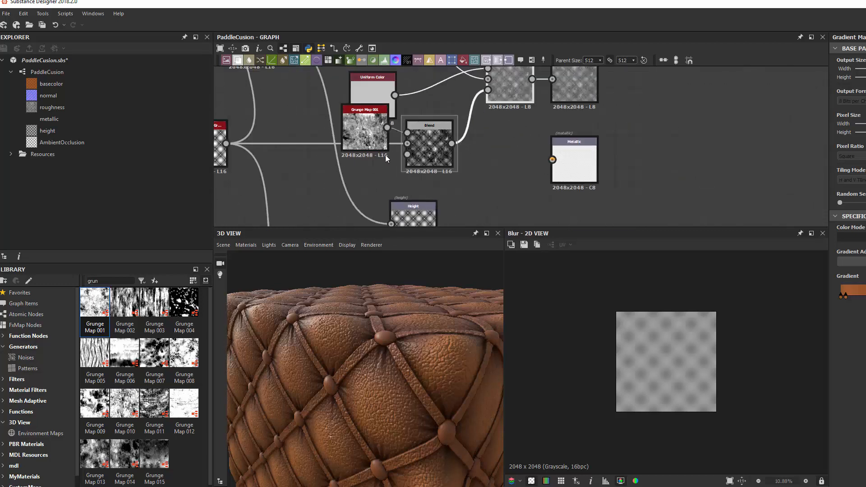
mouse_move(366, 136)
left_mouse_down()
mouse_move(362, 176)
mouse_move(366, 138)
left_mouse_up()
left_click_drag(429, 145, 435, 170)
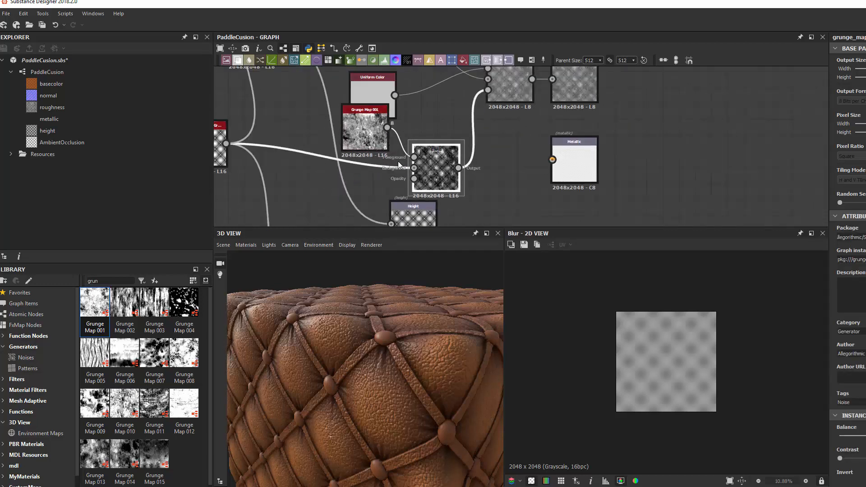
left_click_drag(364, 134, 371, 149)
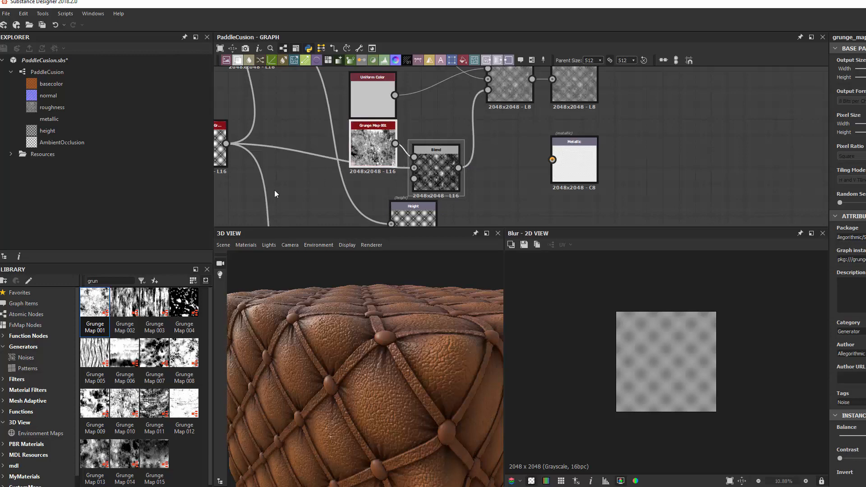
Move the Safe Transform node that feeds the grunge Blend and ambient occlusion lower in the graph.
scroll(274, 190, "down", 1)
middle_click_drag(274, 190, 379, 155)
left_click_drag(327, 132, 324, 181)
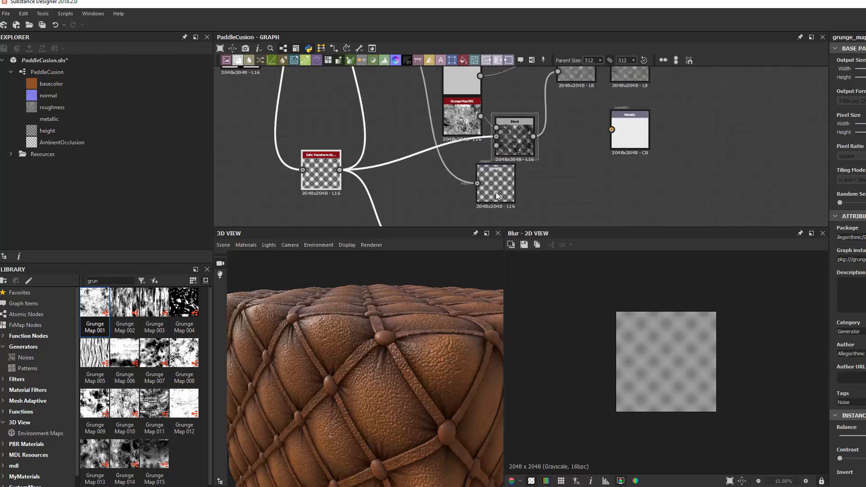
Move the Height output node out of the roughness branch and place it directly below the Metallic output.
left_click_drag(496, 195, 401, 133)
middle_click_drag(401, 132, 406, 182)
scroll(406, 182, "down", 1)
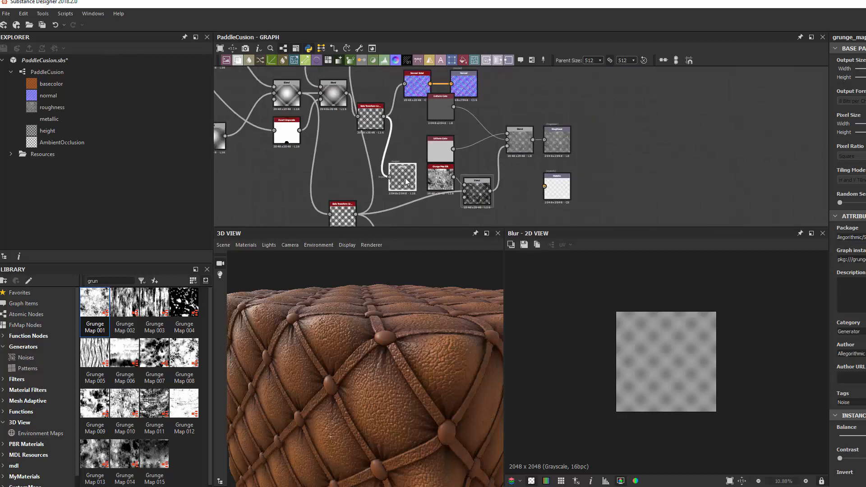
left_click_drag(406, 182, 558, 111)
mouse_move(509, 107)
middle_mouse_down()
mouse_move(504, 195)
mouse_move(497, 115)
middle_mouse_up()
scroll(497, 114, "down", 1)
left_click_drag(528, 119, 531, 205)
scroll(531, 205, "up", 4)
scroll(542, 151, "down", 1)
middle_click_drag(543, 150, 483, 156)
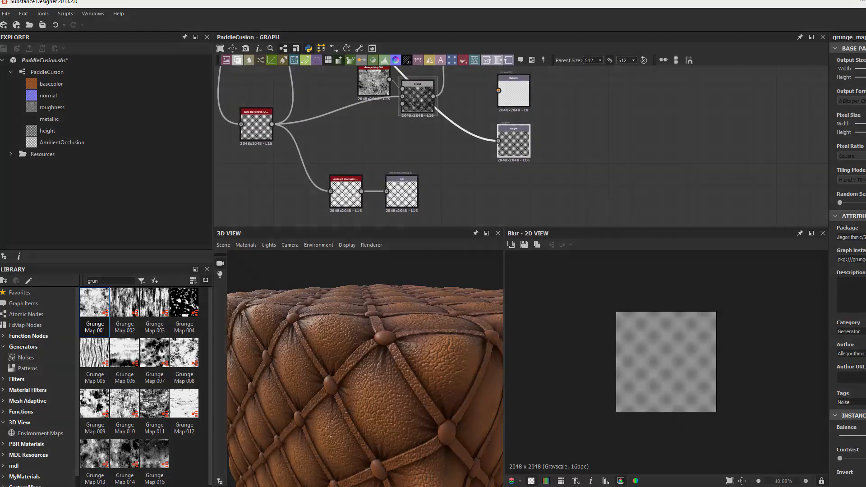